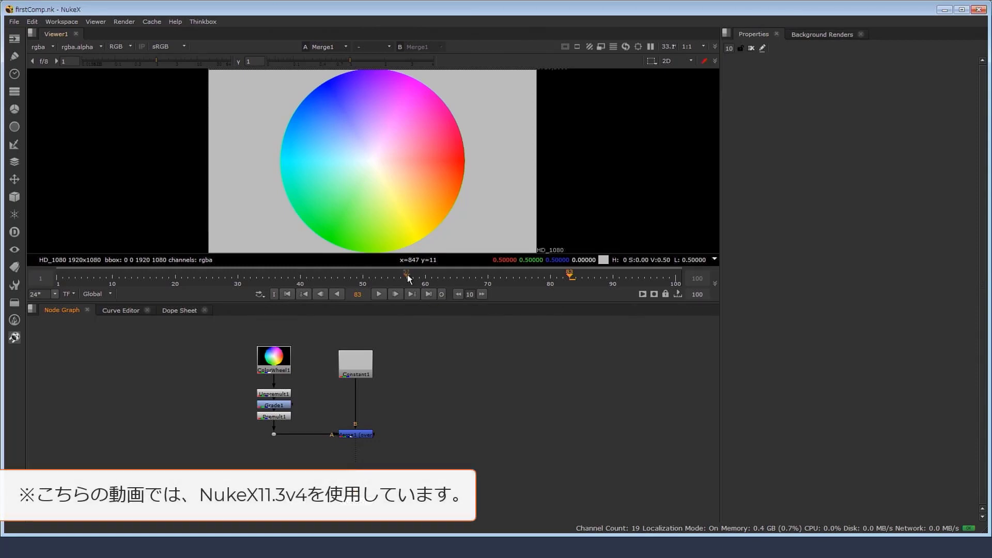
# Add an unconnected Grade node in the empty area beside the ColorWheel1 chain
pyautogui.moveTo(406, 457); pyautogui.dragTo(257, 425)
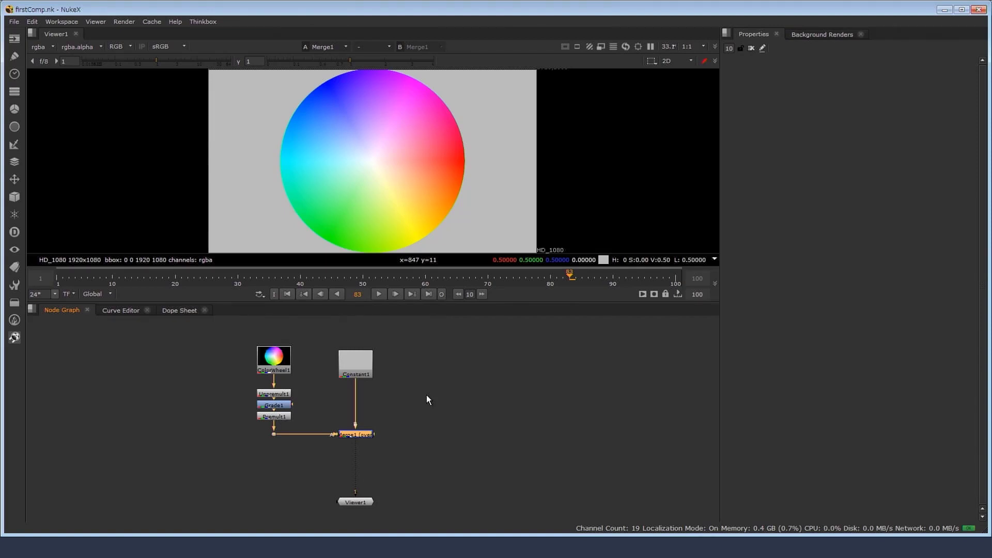
pyautogui.scroll(5, 408, 393)
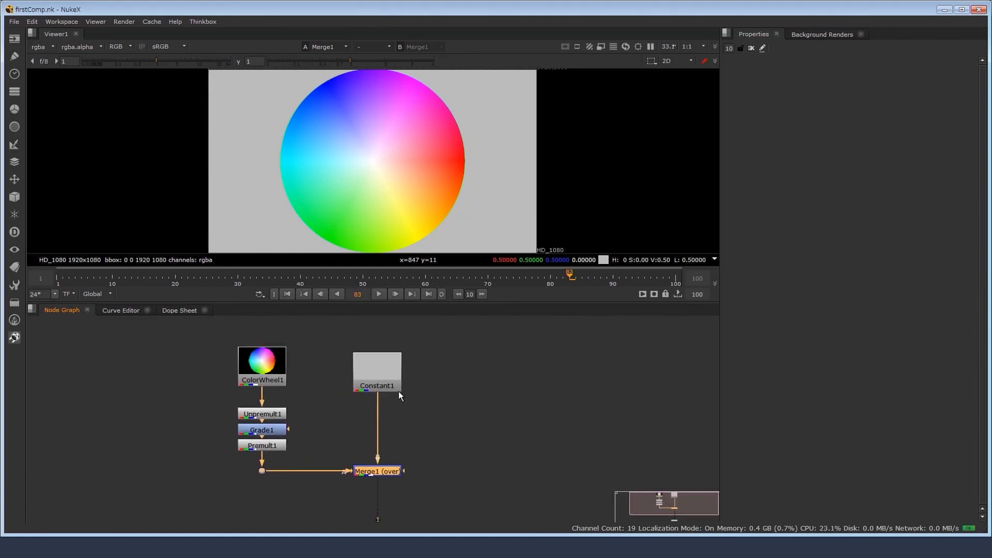
pyautogui.rightClick(341, 396)
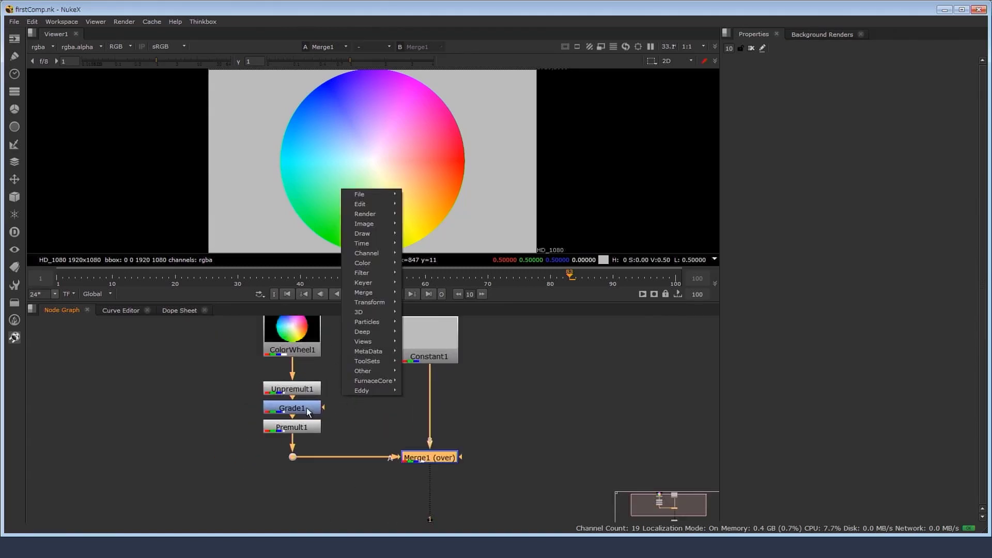
pyautogui.click(371, 223)
pyautogui.moveTo(294, 398); pyautogui.dragTo(214, 389)
pyautogui.scroll(3, 213, 389)
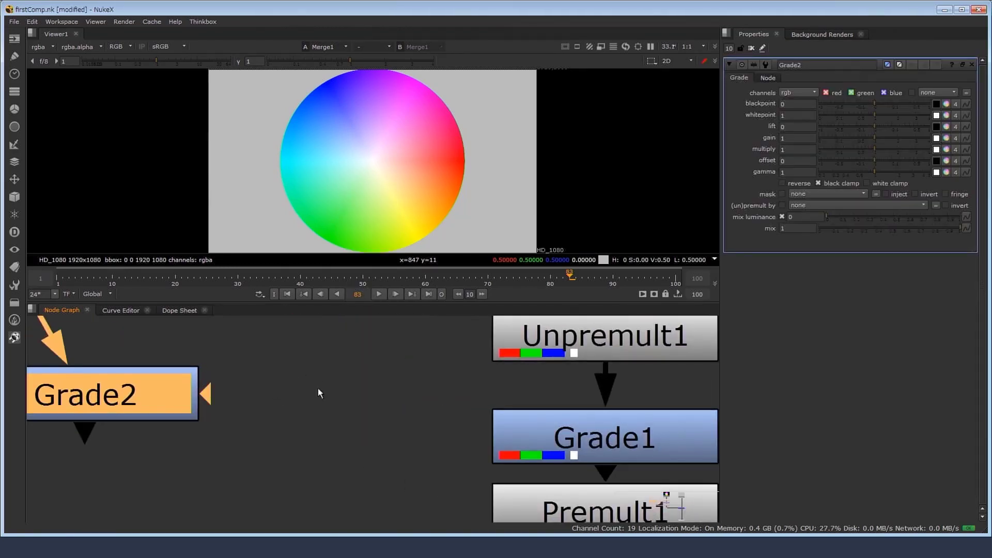
# Expand the node graph to full size and examine the Grade2 node's input, output and mask arrows by pulling them out
pyautogui.click(318, 388)
pyautogui.press('space')
pyautogui.scroll(-2, 232, 333)
pyautogui.moveTo(221, 340); pyautogui.dragTo(341, 270, button='middle')
pyautogui.scroll(2, 298, 287)
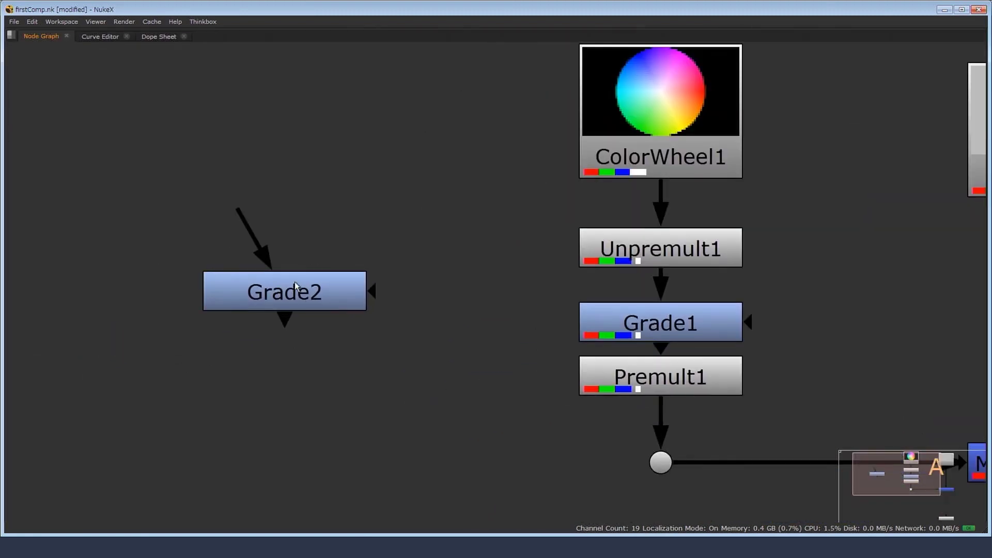
pyautogui.moveTo(298, 286); pyautogui.dragTo(257, 280)
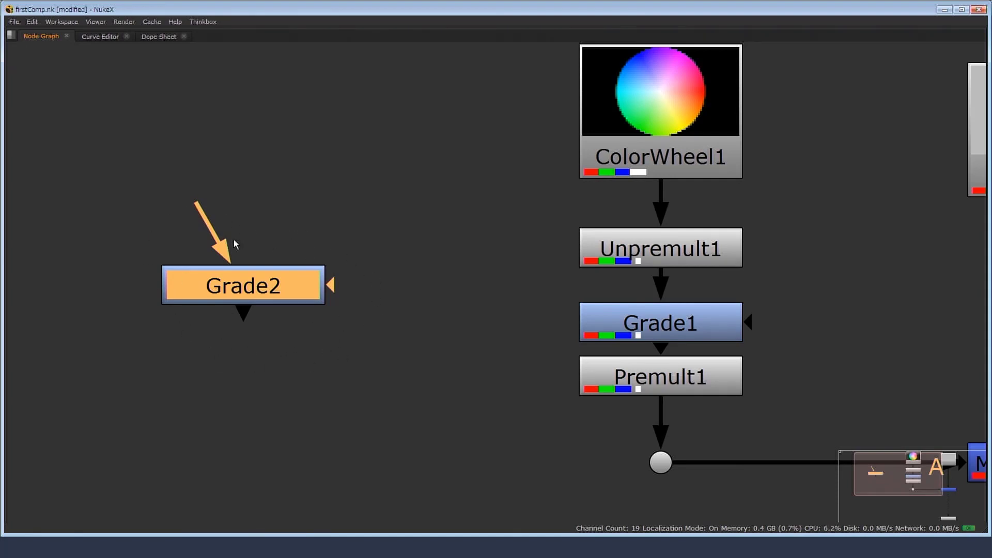
pyautogui.moveTo(196, 204); pyautogui.dragTo(157, 168)
pyautogui.moveTo(244, 310)
pyautogui.mouseDown()
pyautogui.moveTo(235, 483)
pyautogui.moveTo(242, 310)
pyautogui.mouseUp()
pyautogui.moveTo(252, 323); pyautogui.dragTo(234, 456)
pyautogui.moveTo(331, 284); pyautogui.dragTo(444, 220)
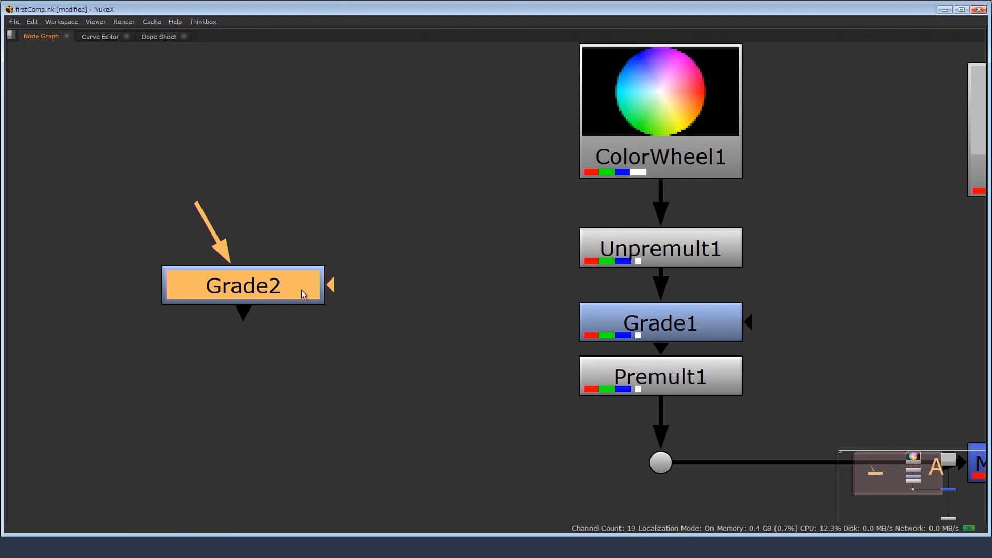
pyautogui.moveTo(333, 285); pyautogui.dragTo(280, 285)
pyautogui.scroll(-2, 279, 285)
pyautogui.moveTo(280, 285); pyautogui.dragTo(351, 292, button='middle')
pyautogui.click(349, 205)
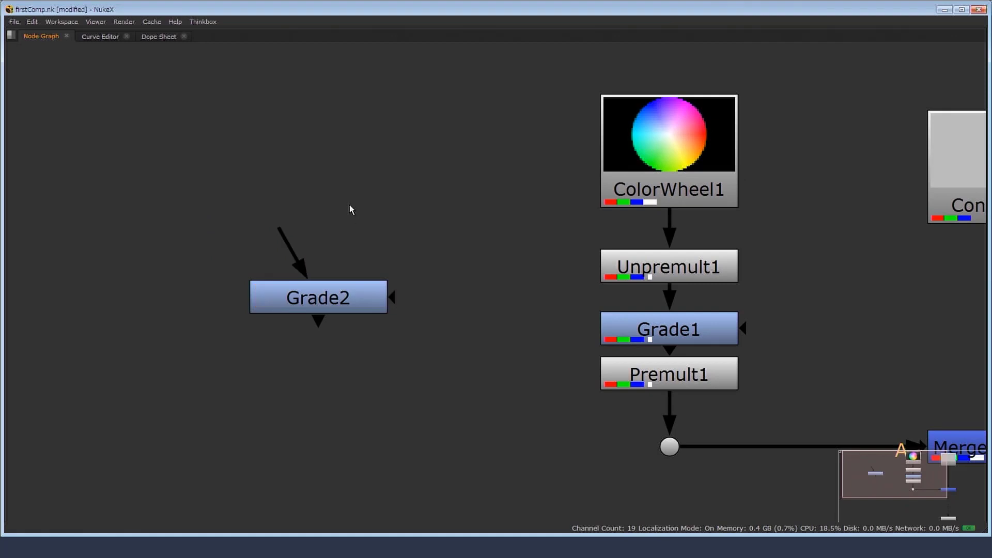
# Restore the normal workspace layout and delete the unconnected Grade2 node
pyautogui.press('space')
pyautogui.moveTo(396, 352); pyautogui.dragTo(369, 405, button='middle')
pyautogui.scroll(-2, 333, 396)
pyautogui.moveTo(220, 329); pyautogui.dragTo(381, 422)
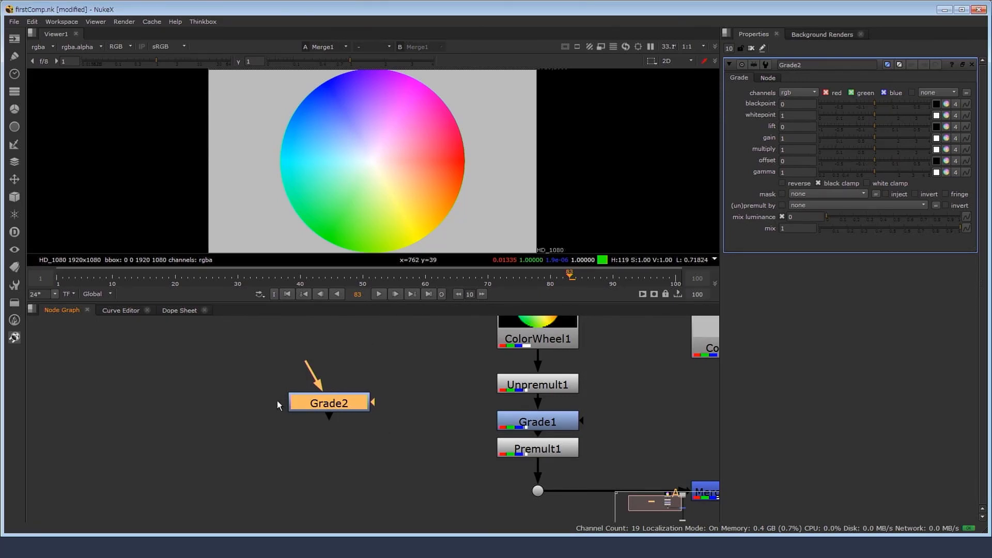
pyautogui.press('Delete')
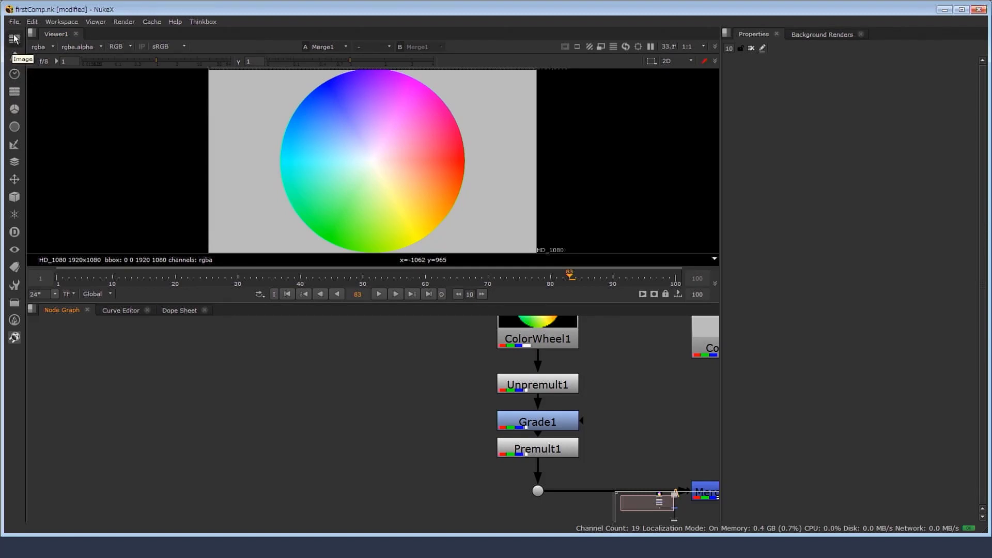
# Create an unconnected Grade node from the Color nodes and place it well apart from the ColorWheel1 chain
pyautogui.click(15, 109)
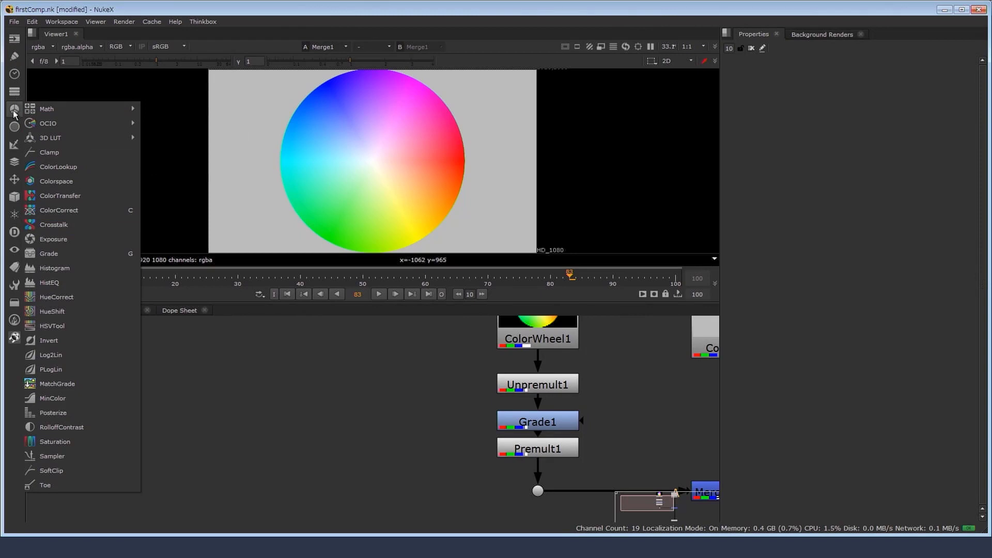
pyautogui.click(85, 253)
pyautogui.scroll(-3, 270, 368)
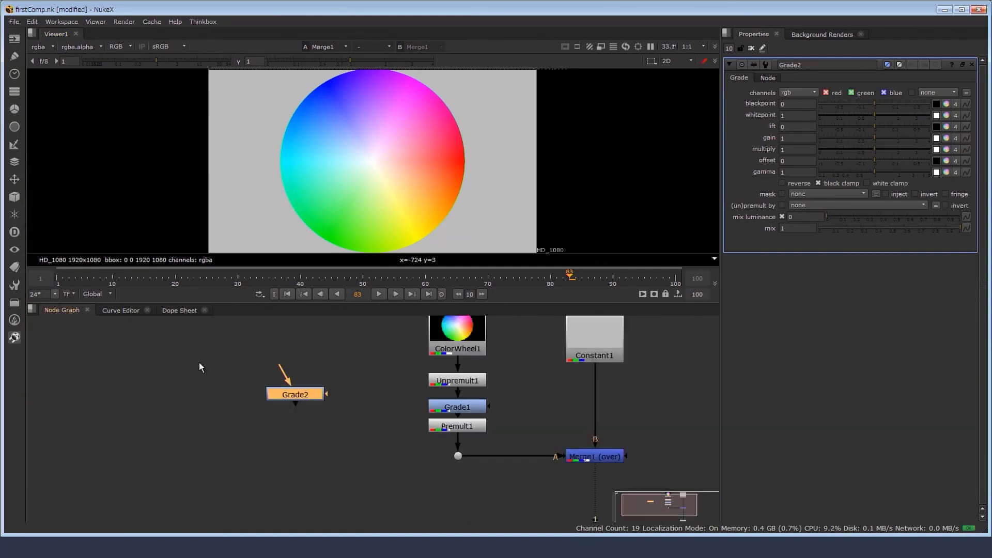
pyautogui.moveTo(199, 361); pyautogui.dragTo(243, 364, button='middle')
pyautogui.moveTo(319, 397); pyautogui.dragTo(155, 386)
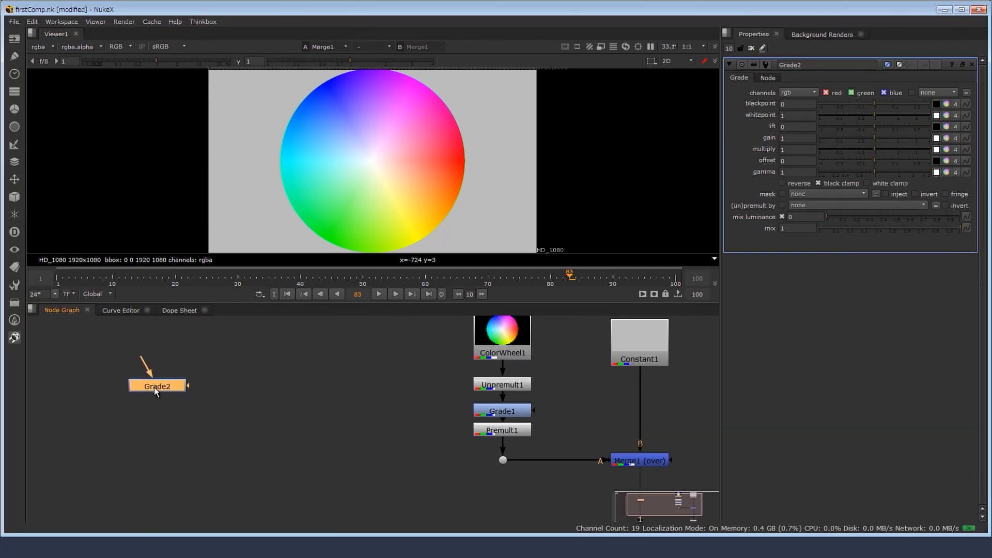
# Add a second Grade node connected after Grade2 and move it down to space the two apart
pyautogui.rightClick(236, 366)
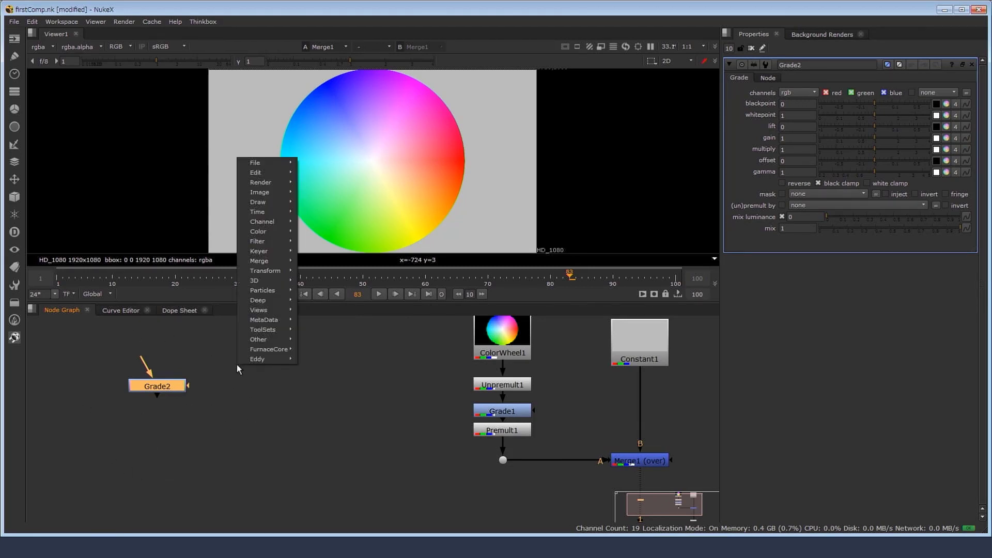
pyautogui.moveTo(269, 164)
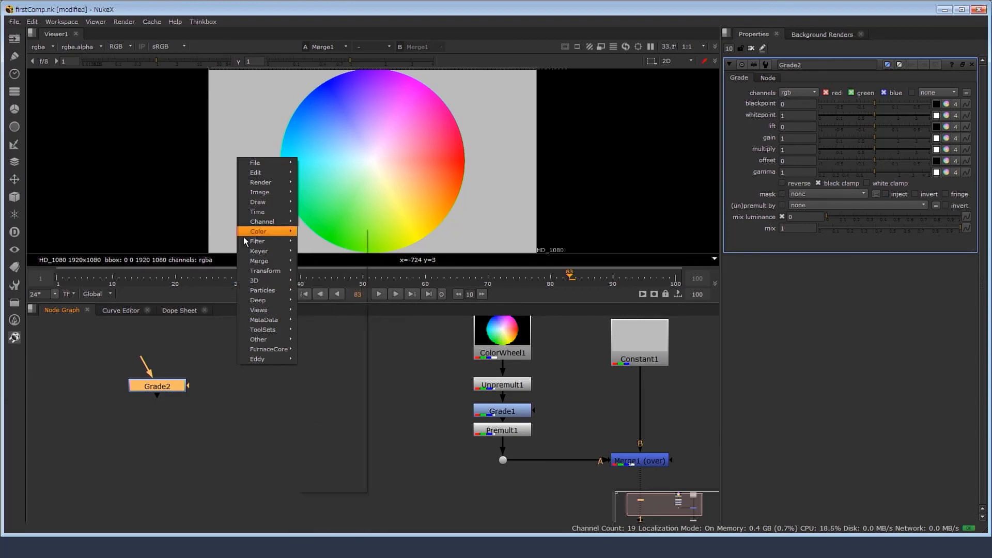
pyautogui.moveTo(272, 222)
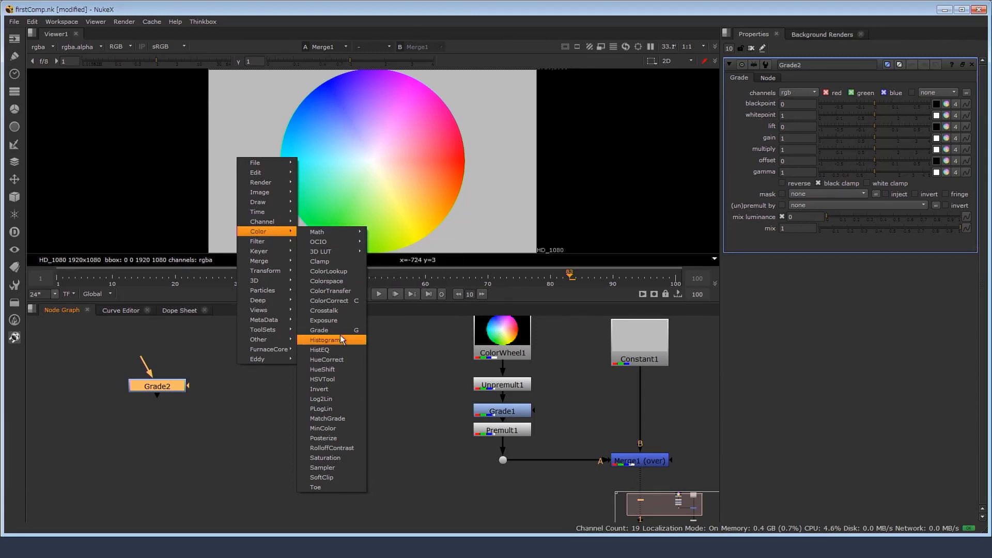
pyautogui.click(336, 330)
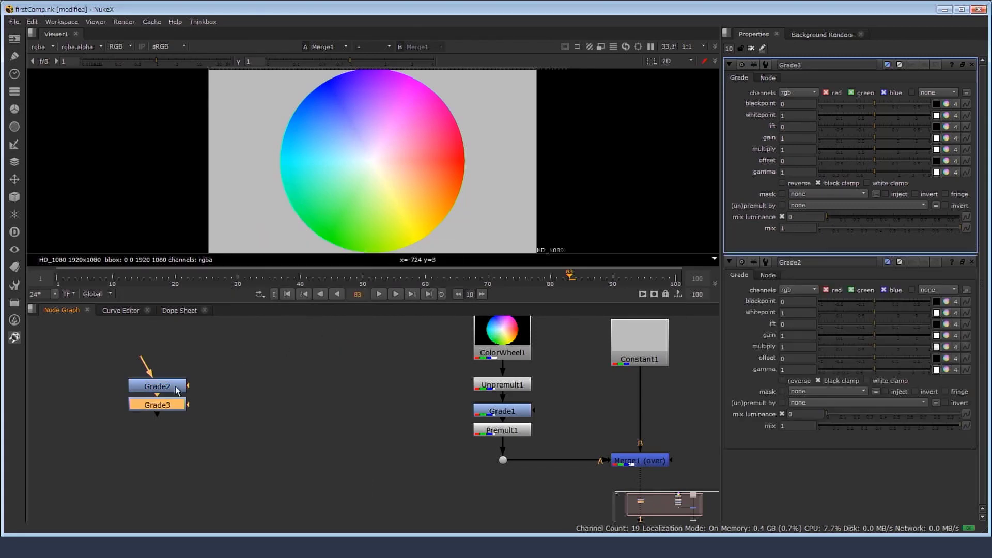
pyautogui.moveTo(174, 402); pyautogui.dragTo(184, 436)
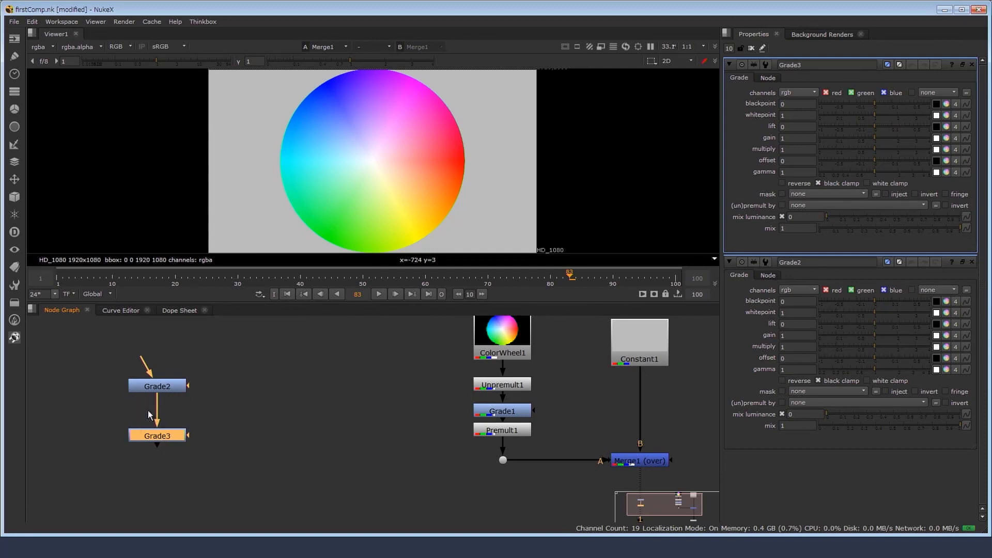
# Disconnect Grade3 from Grade2 and arrange the two nodes side by side
pyautogui.moveTo(182, 388); pyautogui.dragTo(155, 391)
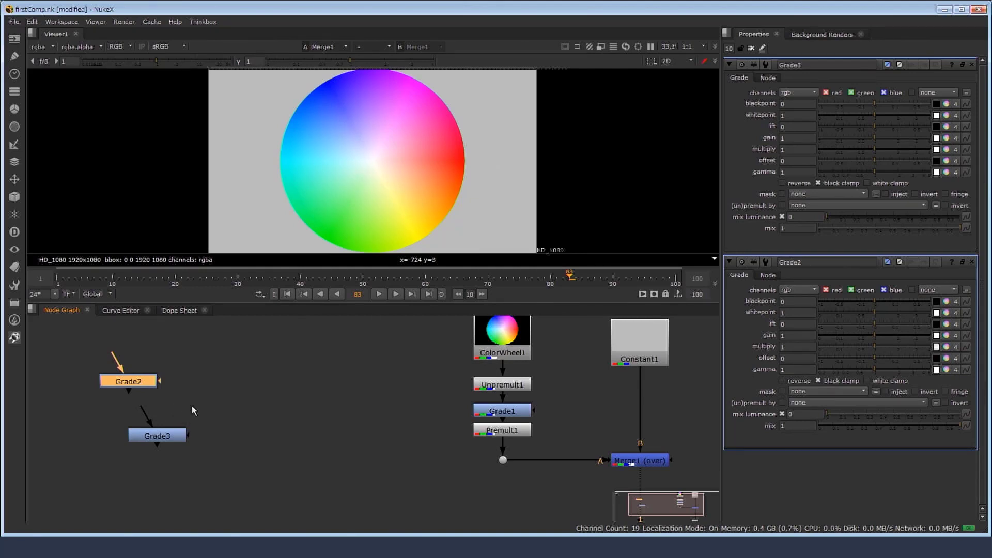
pyautogui.moveTo(147, 430); pyautogui.dragTo(122, 435)
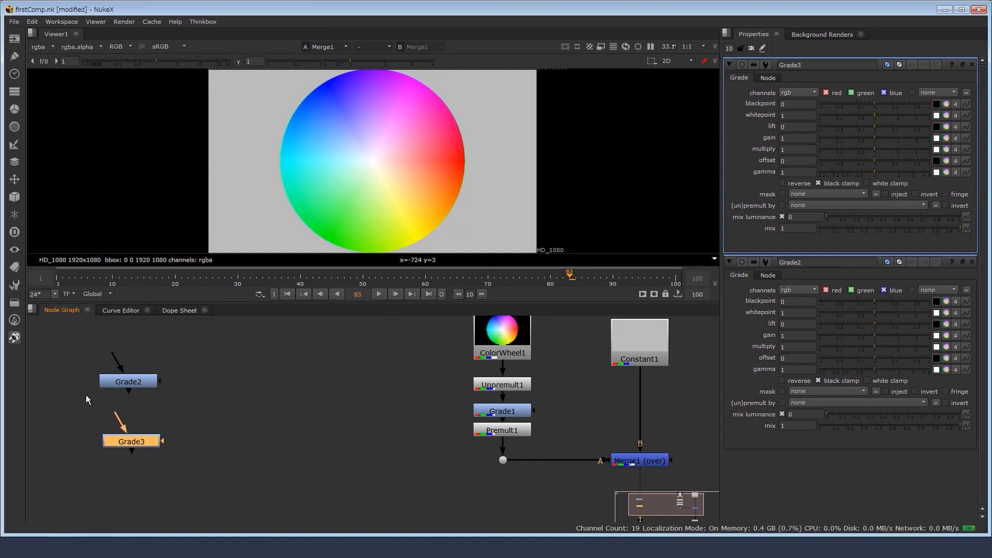
pyautogui.click(197, 416)
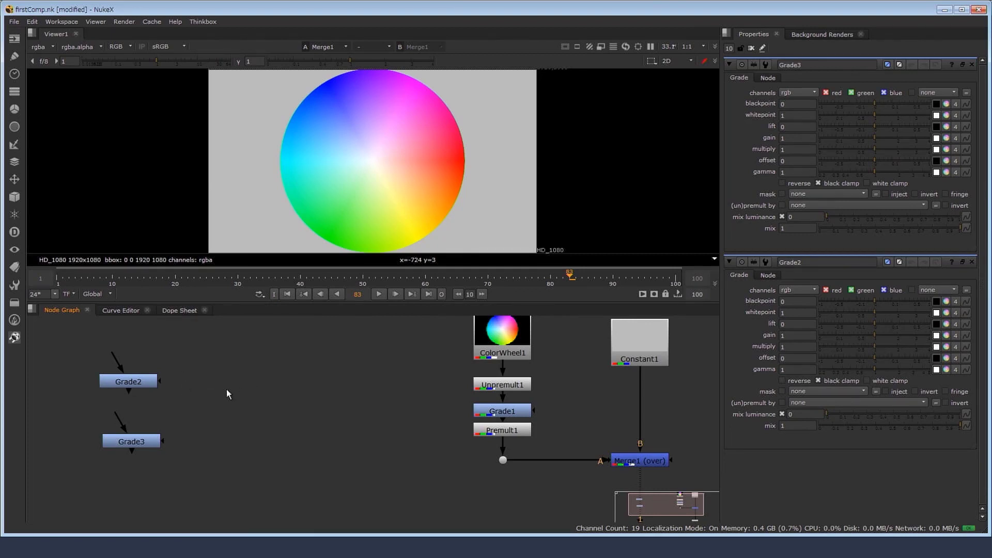
pyautogui.press('l')
pyautogui.click(247, 383)
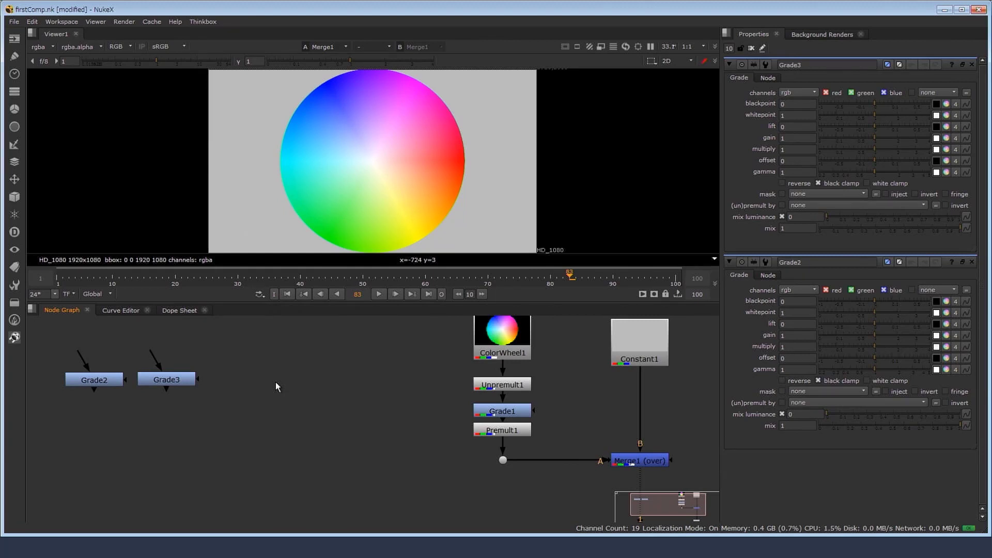
# Add a third unconnected Grade node and align it in the row beside Grade3
pyautogui.press('g')
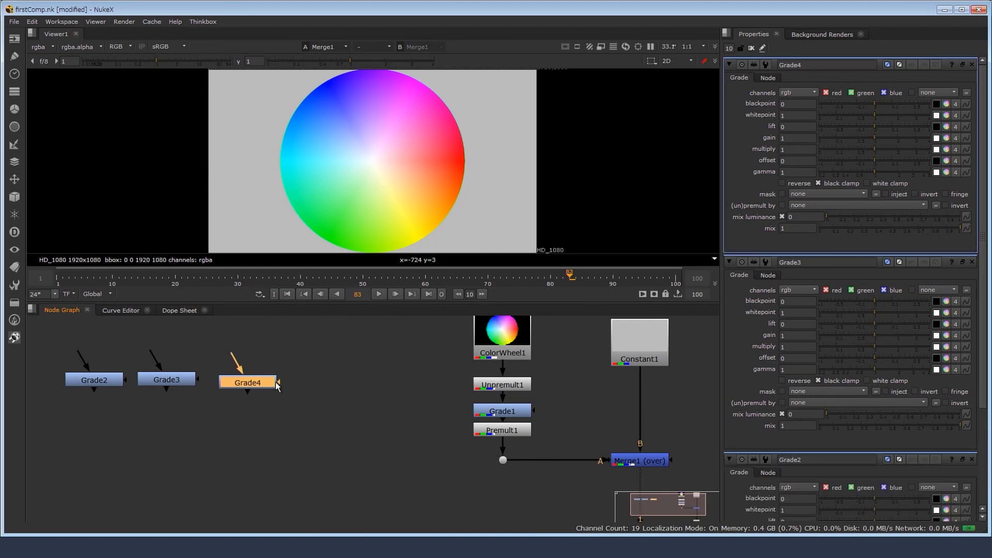
pyautogui.click(271, 362)
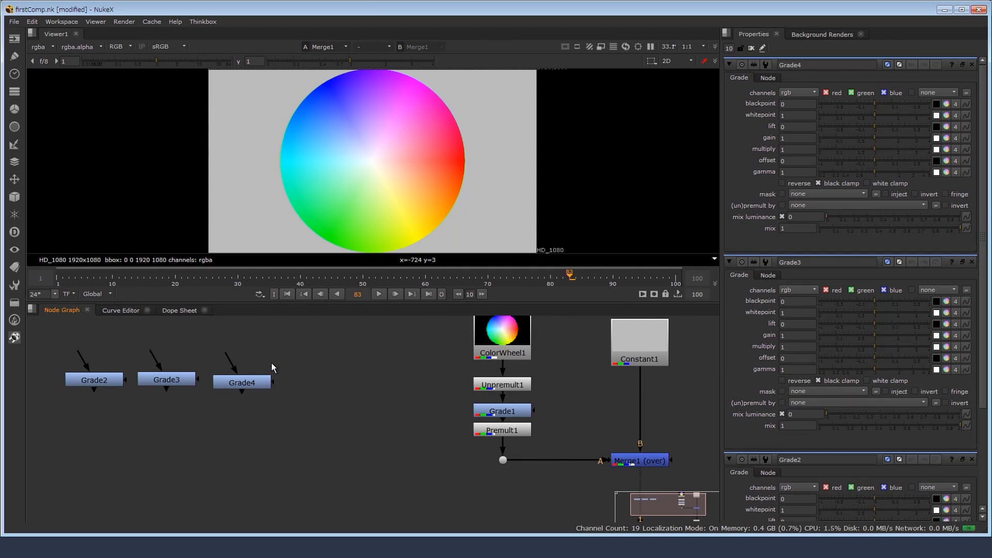
pyautogui.moveTo(243, 381); pyautogui.dragTo(248, 372)
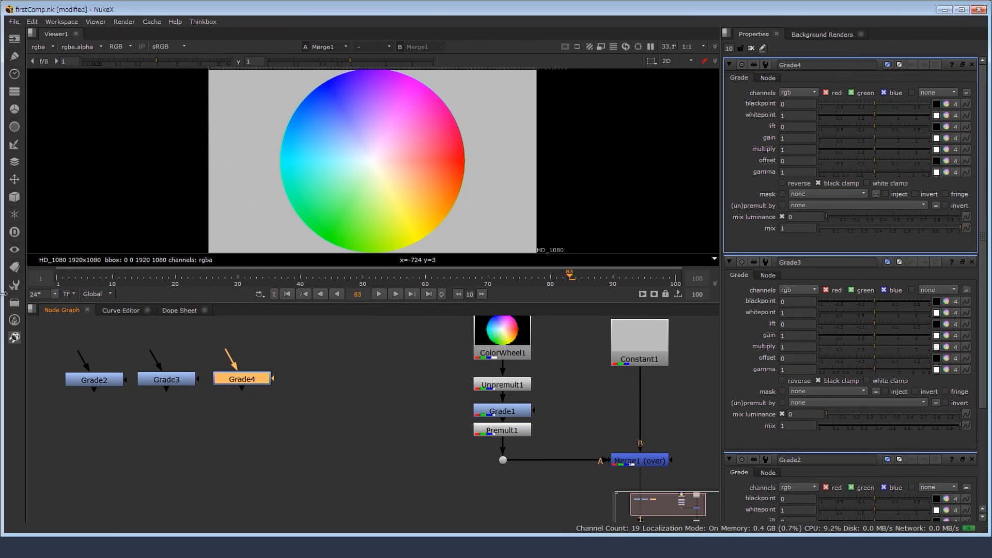
# Examine the nodes offered in the Color and Keyer categories without adding any
pyautogui.click(14, 109)
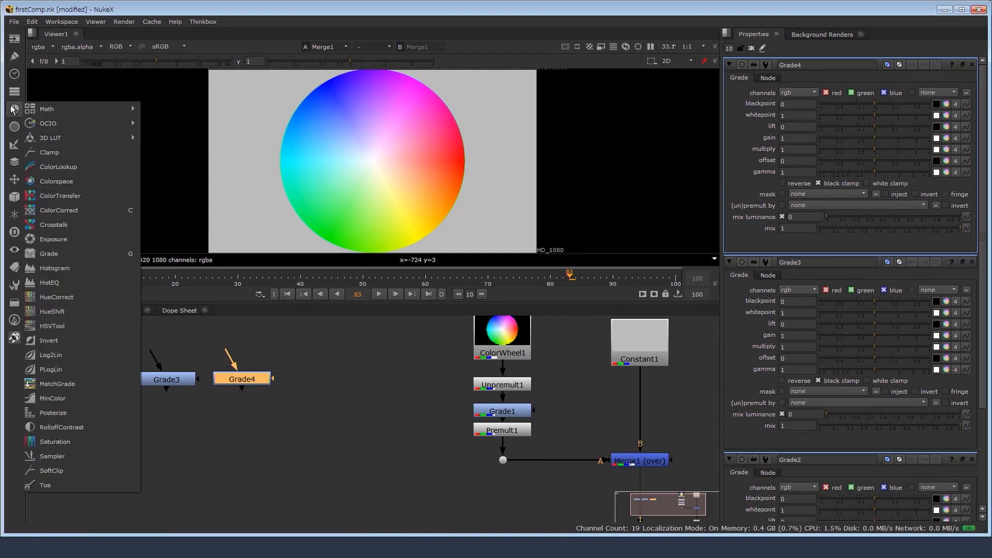
pyautogui.moveTo(61, 126)
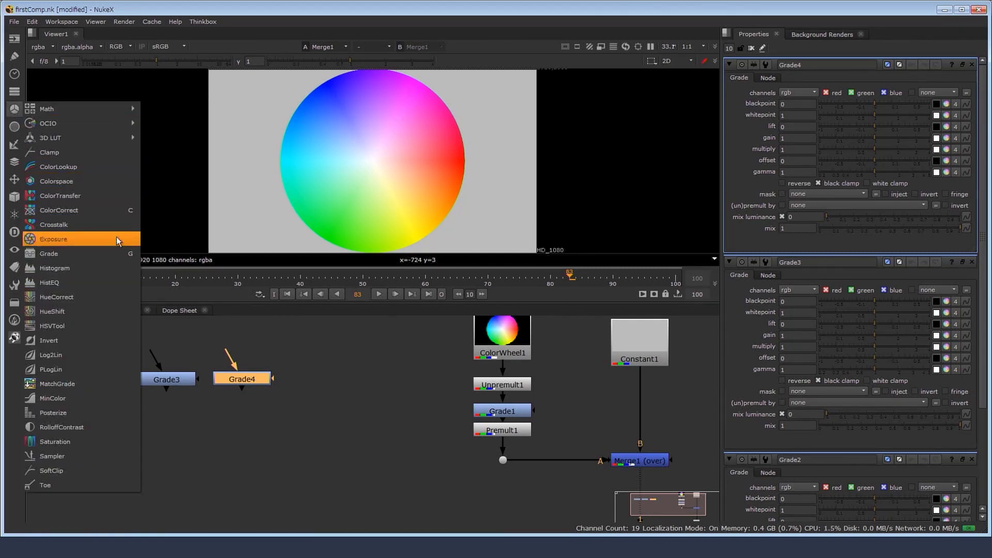
pyautogui.moveTo(114, 141)
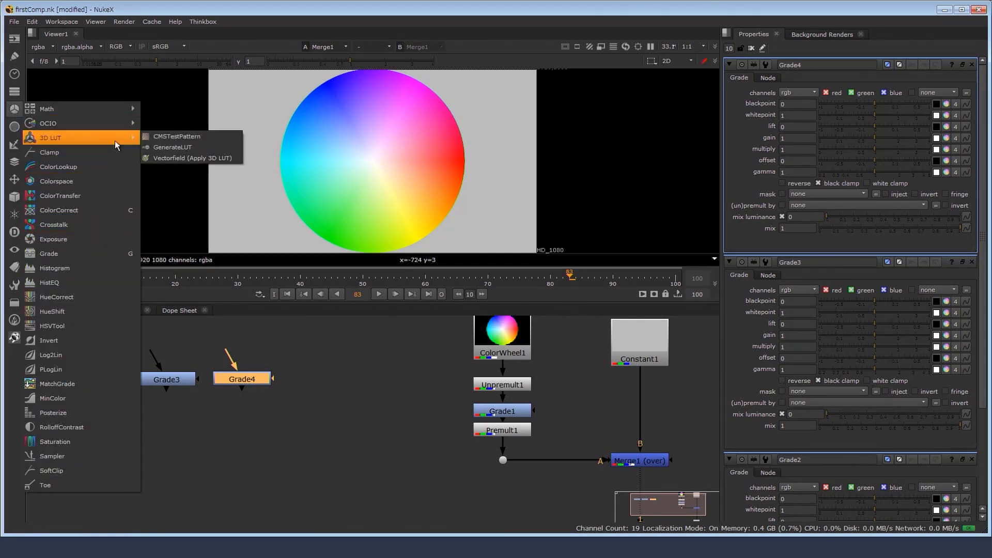
pyautogui.click(14, 126)
pyautogui.click(14, 145)
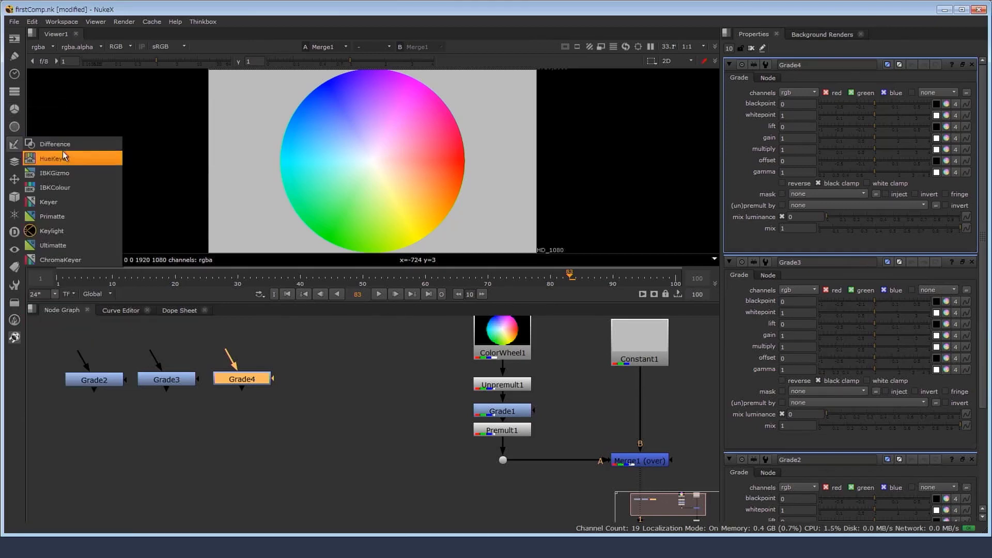
pyautogui.press('Escape')
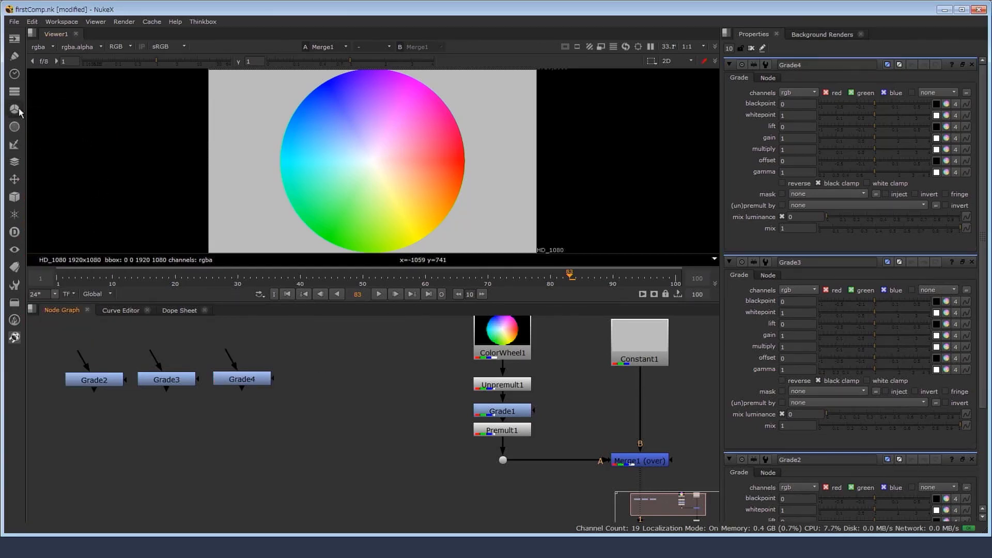
pyautogui.rightClick(294, 352)
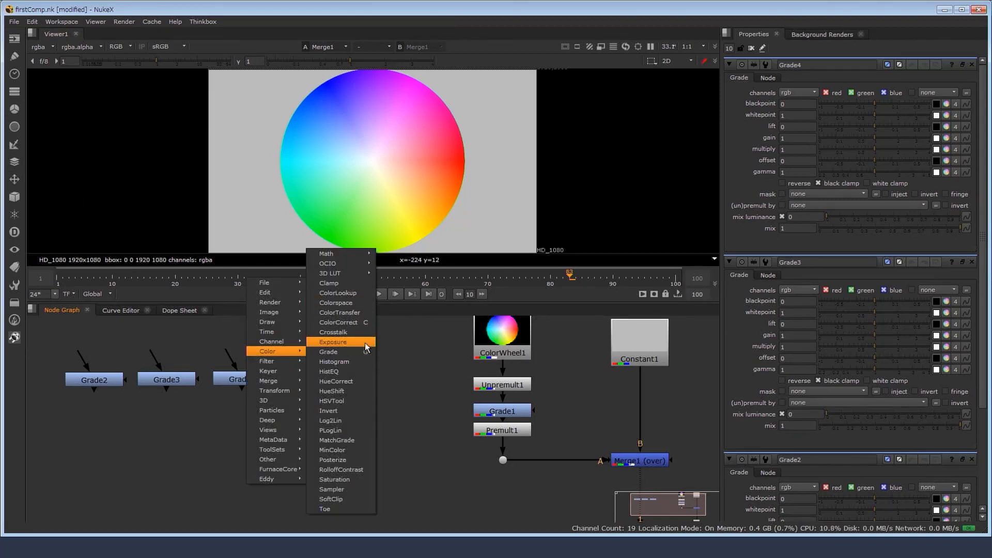
pyautogui.click(414, 368)
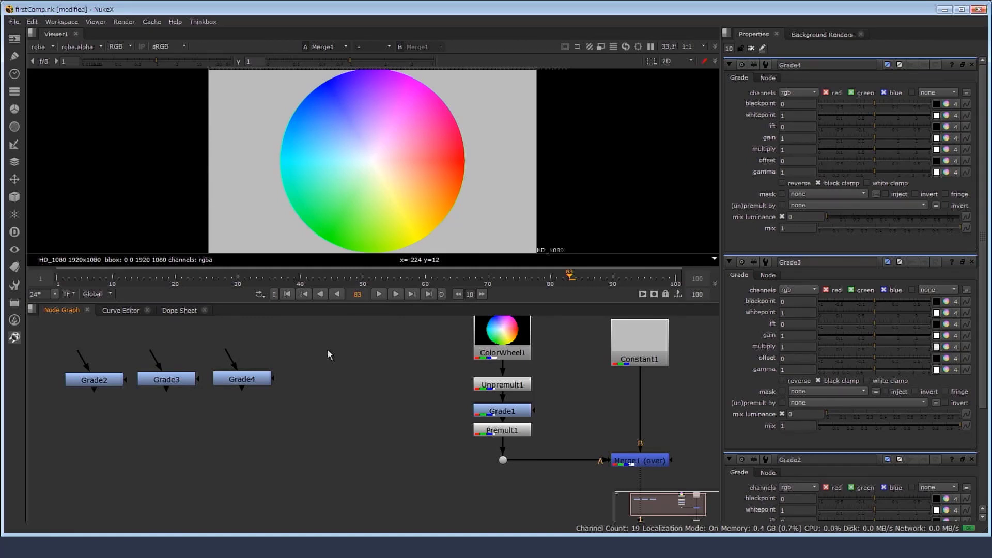
# Search the nodes for "gra" and add a Grade node beside Grade4
pyautogui.press('Tab')
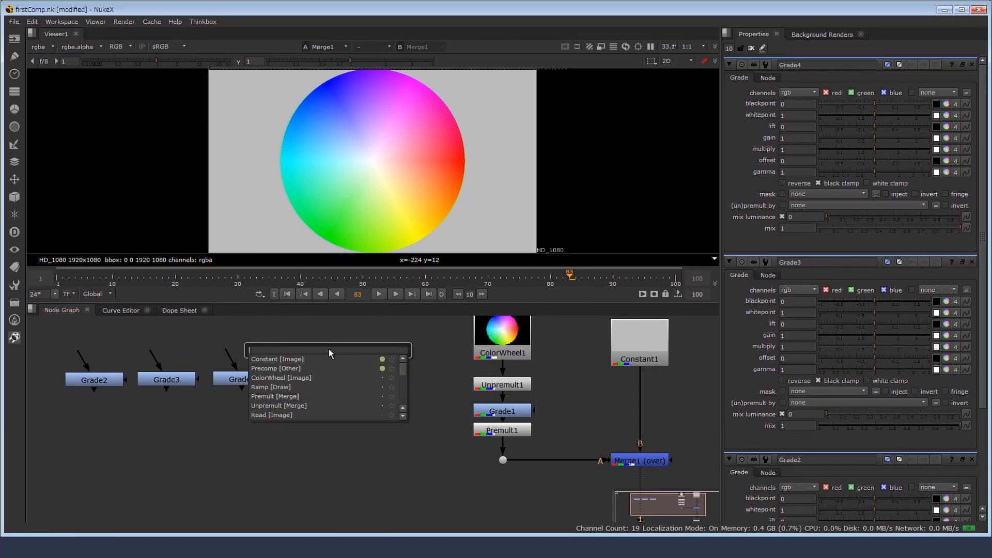
pyautogui.write('gra')
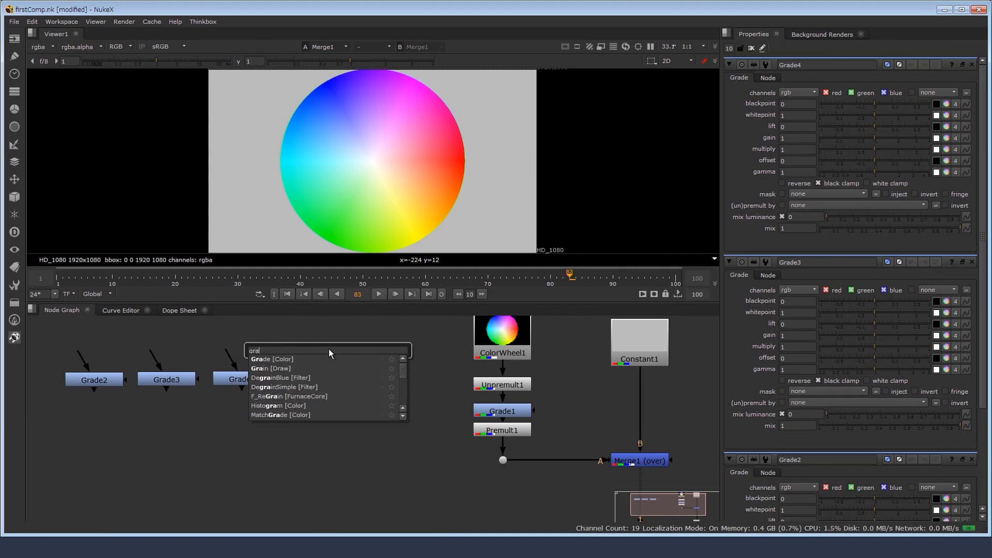
pyautogui.click(265, 361)
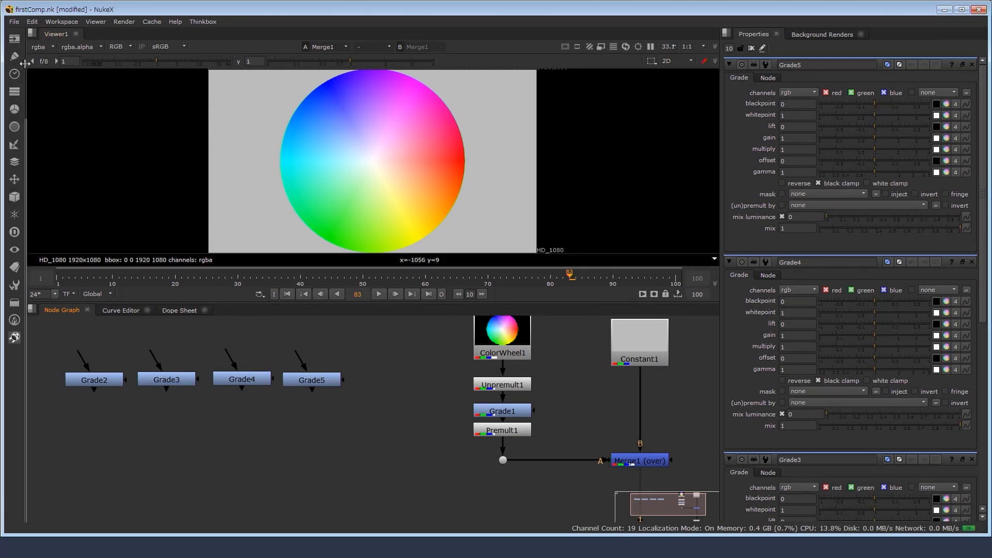
pyautogui.click(14, 127)
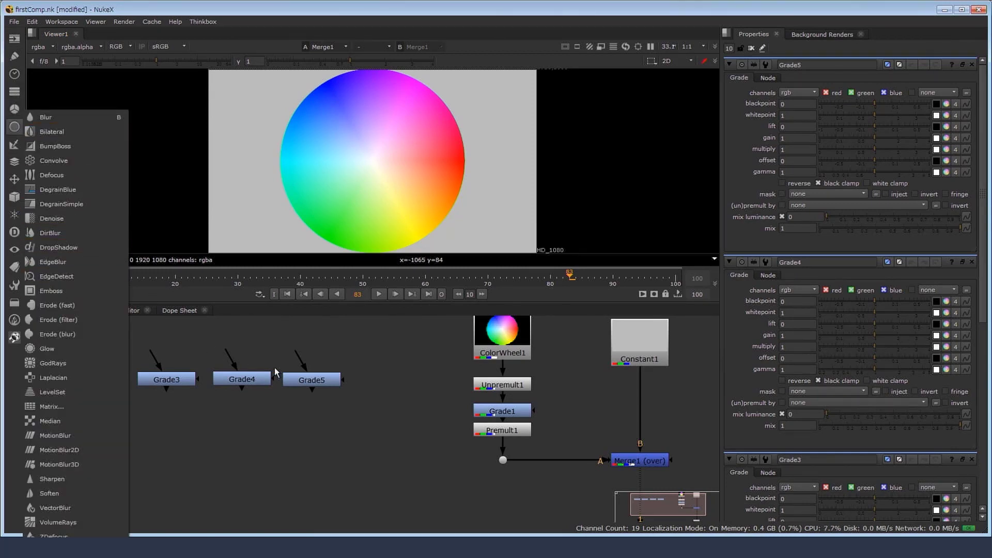
pyautogui.click(359, 349)
pyautogui.press('Tab')
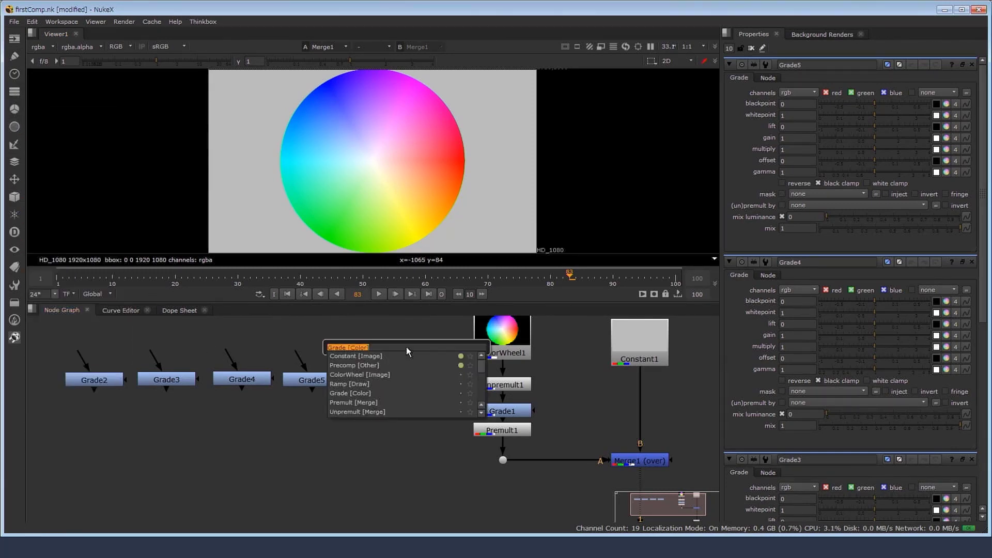
pyautogui.middleClick(406, 346)
# Even out the spacing of the Grade2, Grade3, Grade4 and Grade5 nodes in their row
pyautogui.moveTo(186, 359); pyautogui.dragTo(170, 358)
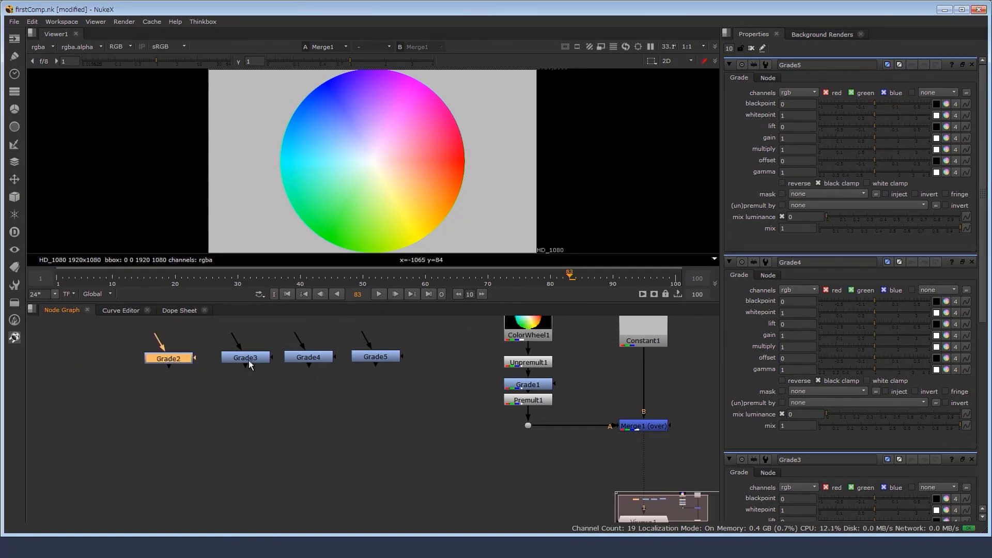
pyautogui.moveTo(249, 361); pyautogui.dragTo(241, 361)
pyautogui.click(297, 358)
pyautogui.moveTo(364, 356); pyautogui.dragTo(360, 357)
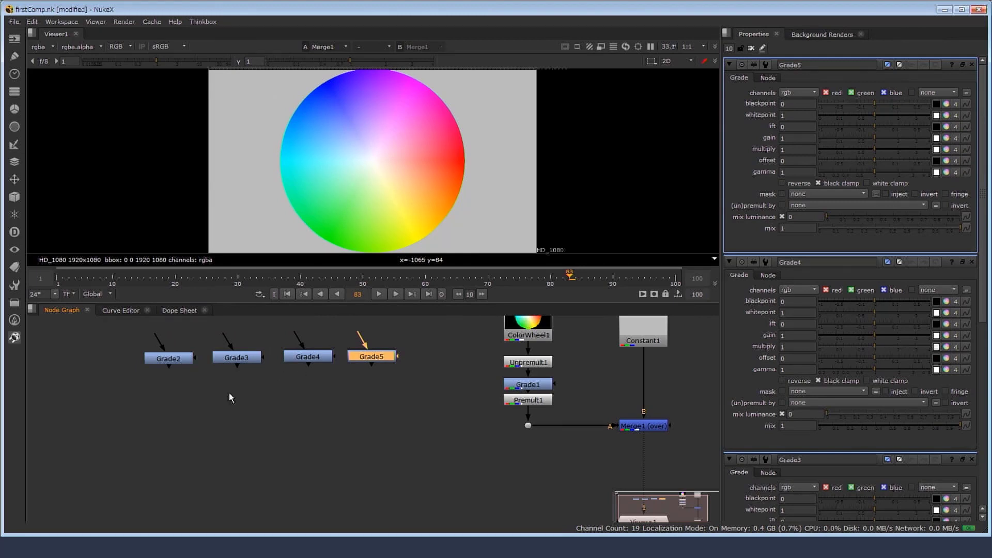
# Add unconnected ColorCorrect and Blur nodes side by side in a new row below the Grade nodes
pyautogui.click(105, 405)
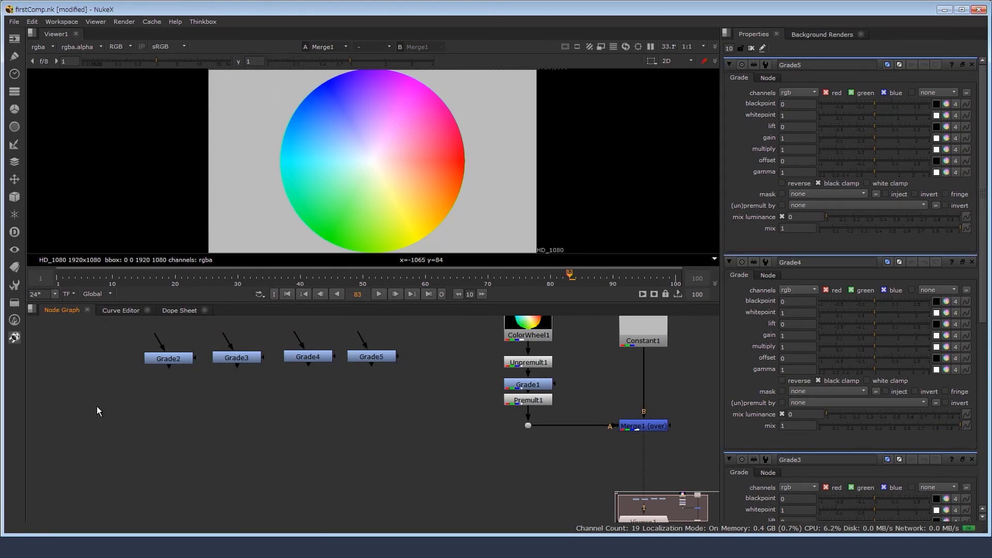
pyautogui.press('c')
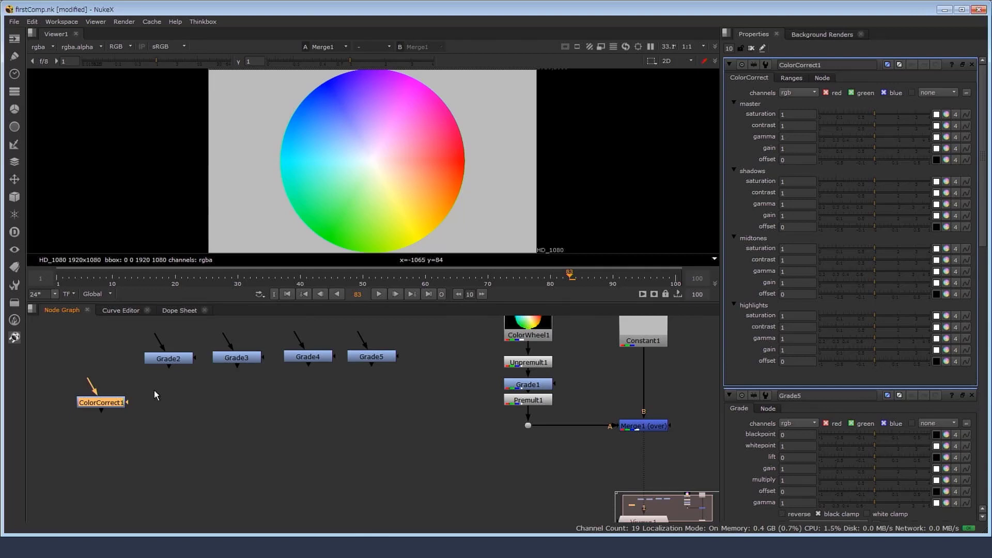
pyautogui.moveTo(113, 403); pyautogui.dragTo(109, 398)
pyautogui.click(198, 399)
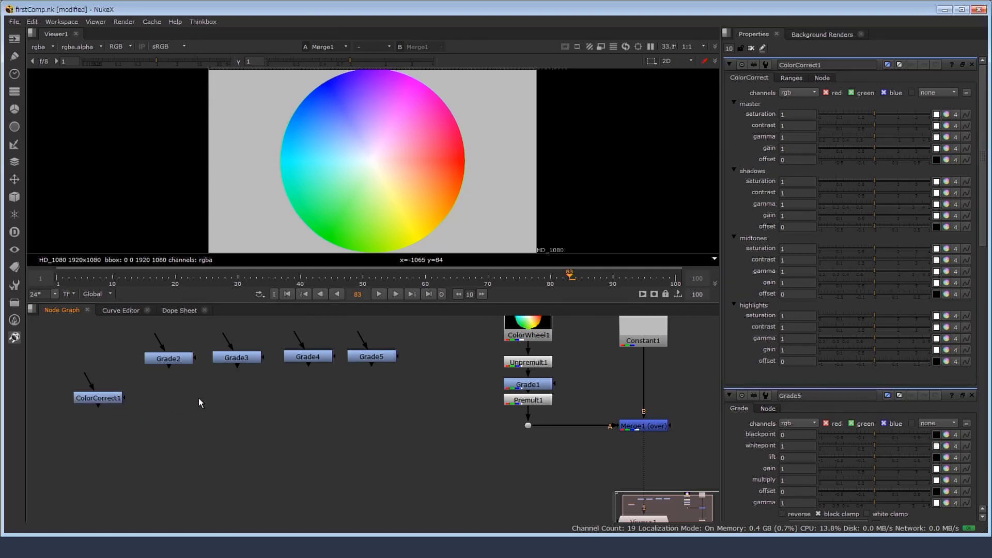
pyautogui.press('b')
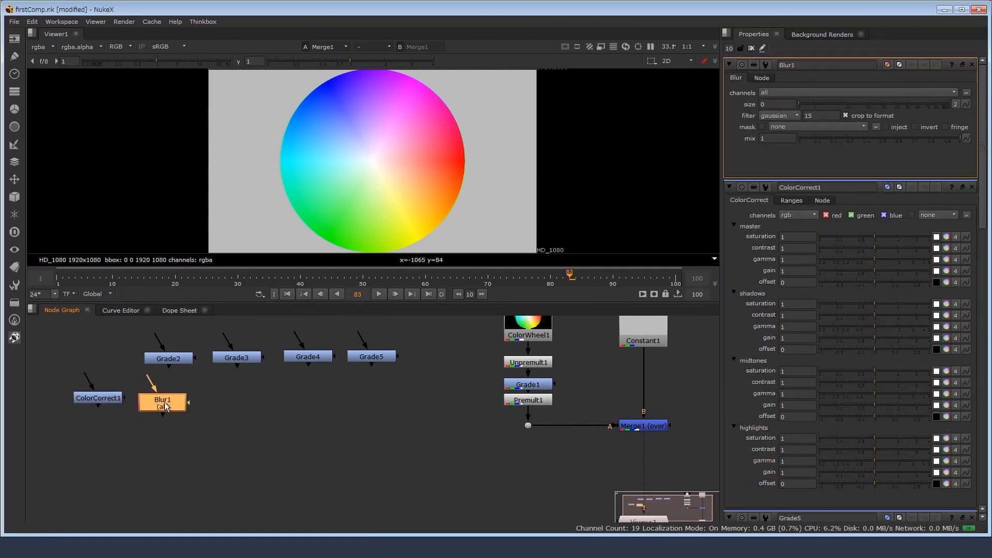
# Add unconnected Transform and Merge nodes beside Blur1 in the second row
pyautogui.click(204, 397)
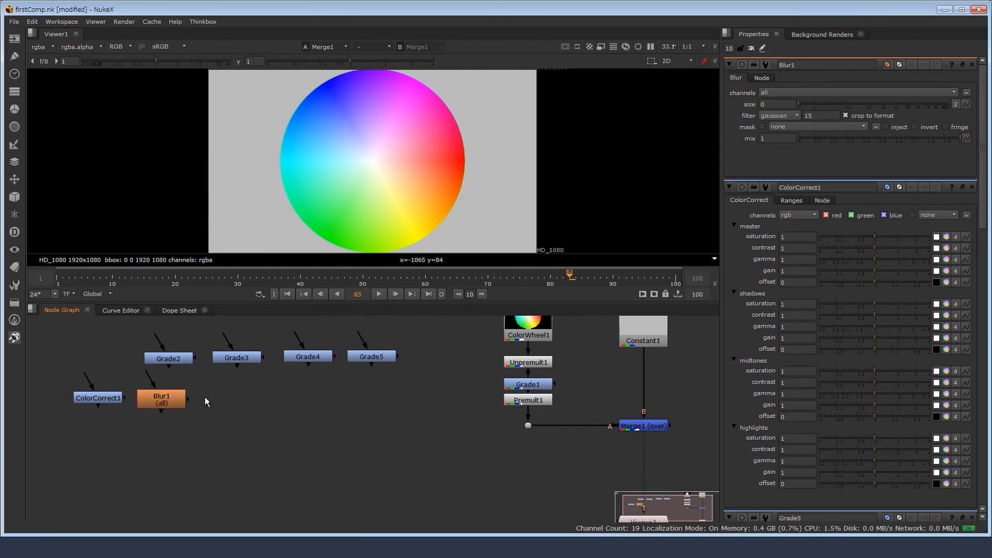
pyautogui.press('t')
pyautogui.moveTo(210, 397); pyautogui.dragTo(228, 398)
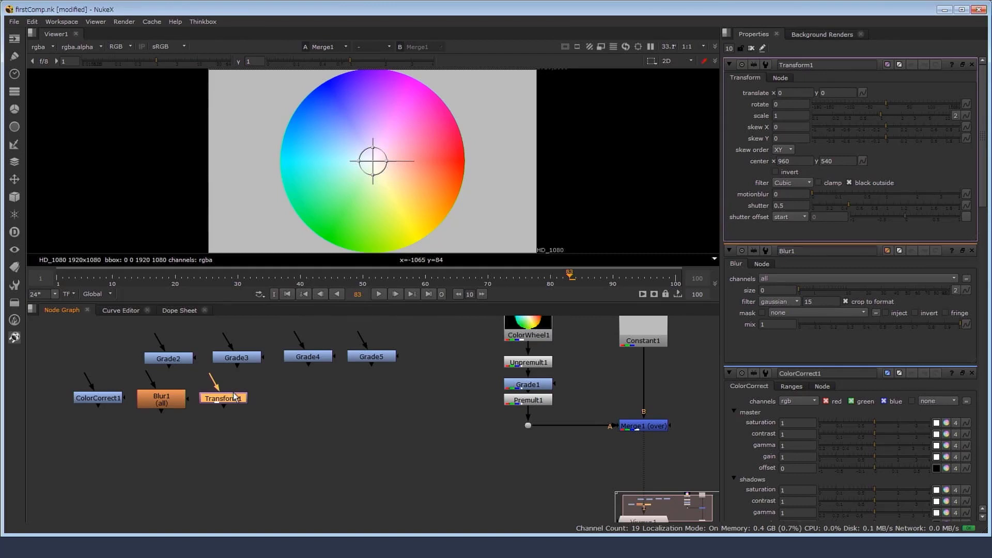
pyautogui.click(280, 407)
pyautogui.press('m')
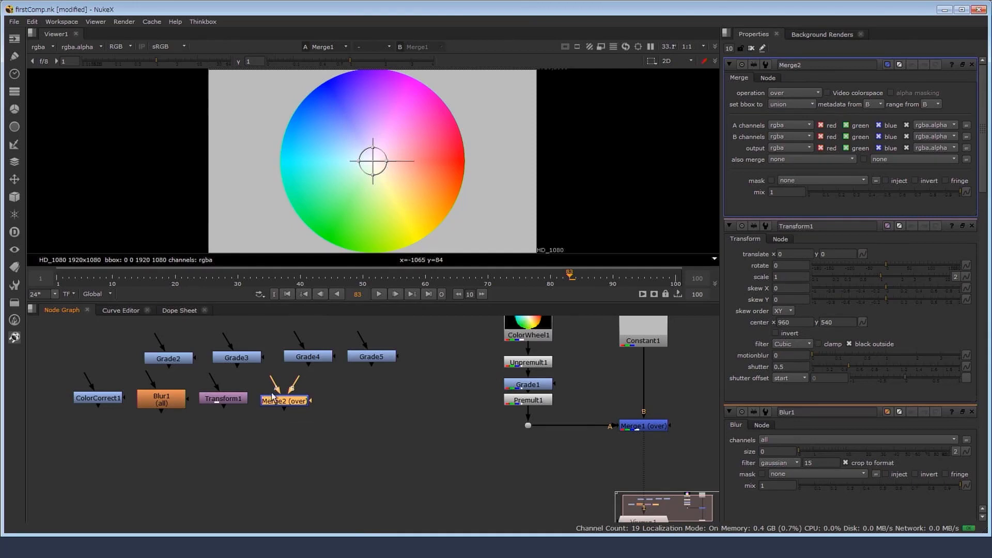
pyautogui.click(348, 402)
pyautogui.press('r')
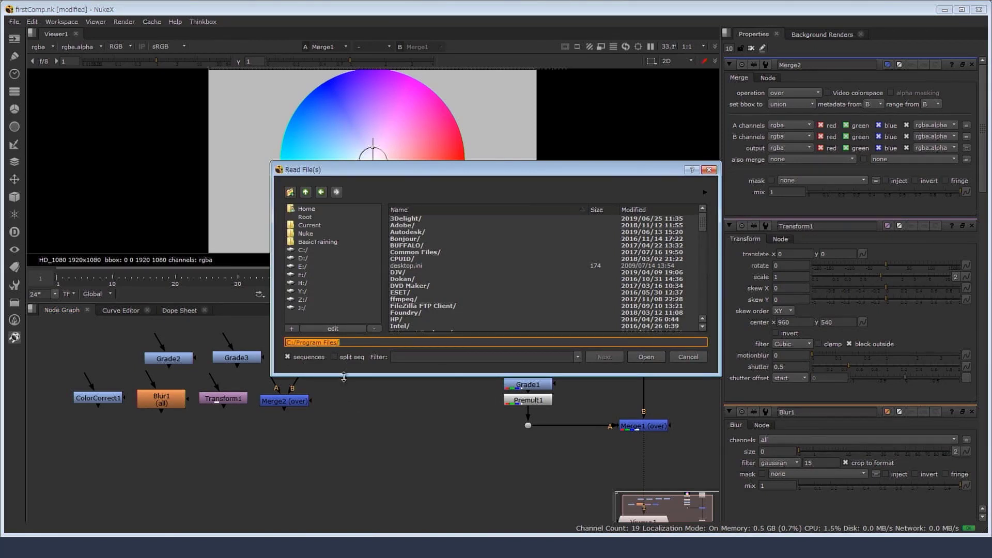
pyautogui.moveTo(399, 169); pyautogui.dragTo(328, 128)
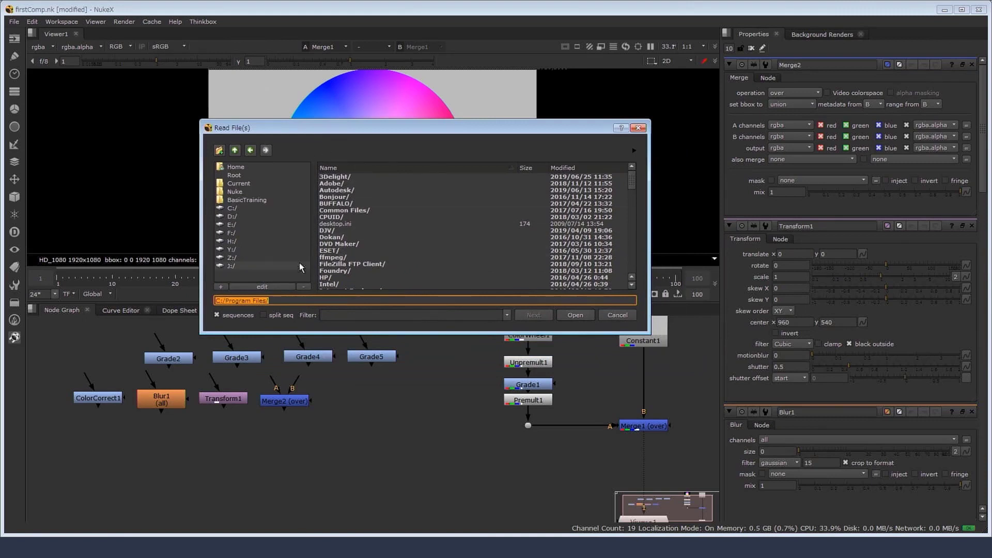
pyautogui.click(623, 319)
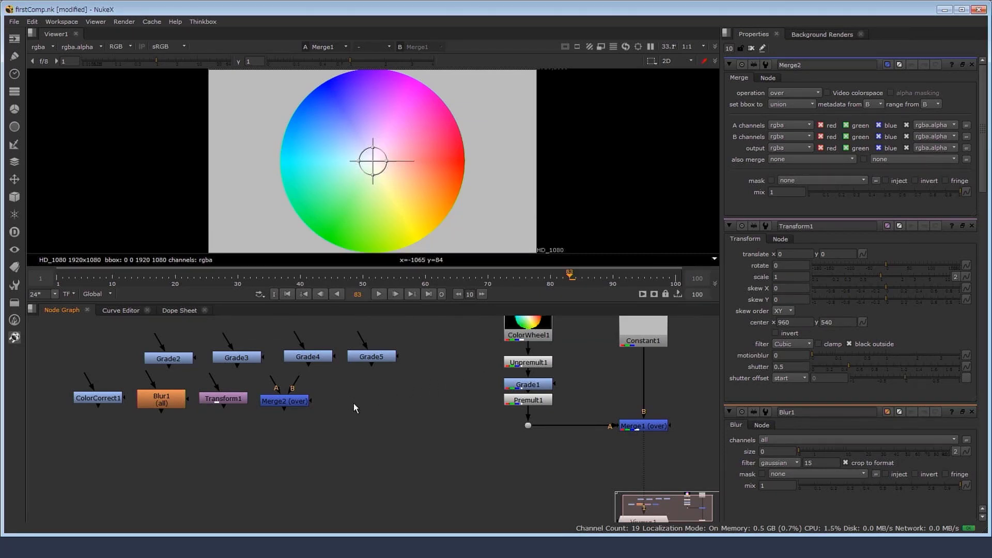
# Extend the second row beside Merge2 with unconnected Write, Roto and RotoPaint nodes
pyautogui.press('w')
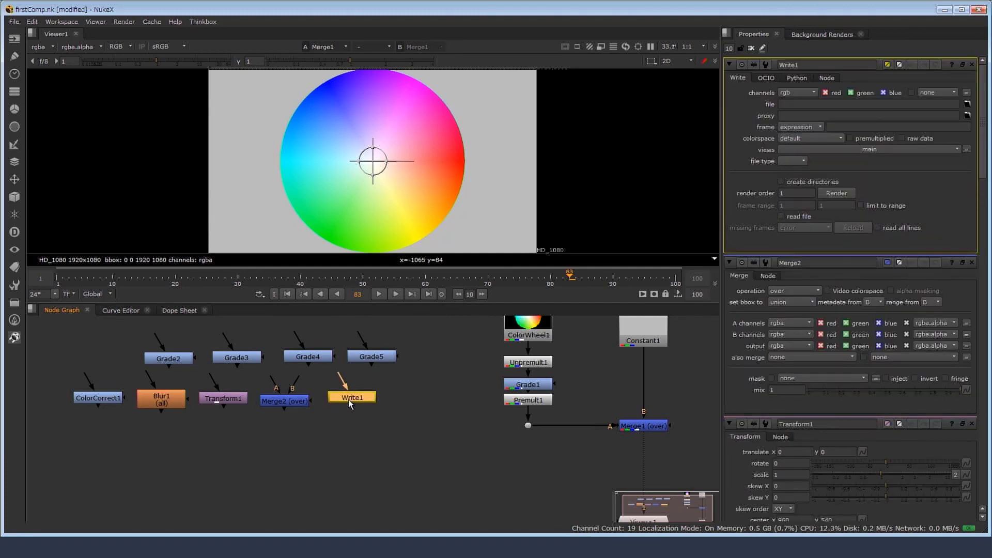
pyautogui.click(356, 405)
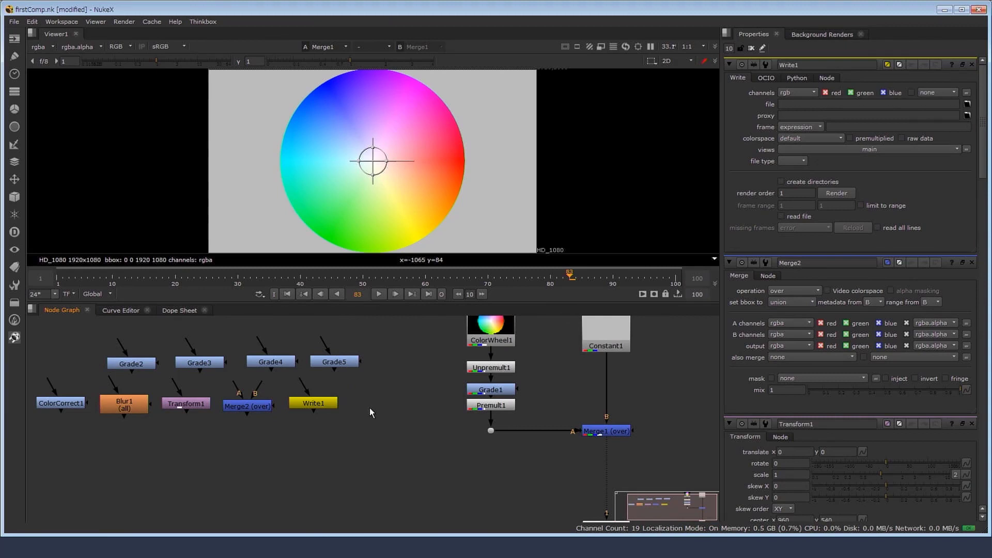
pyautogui.press('o')
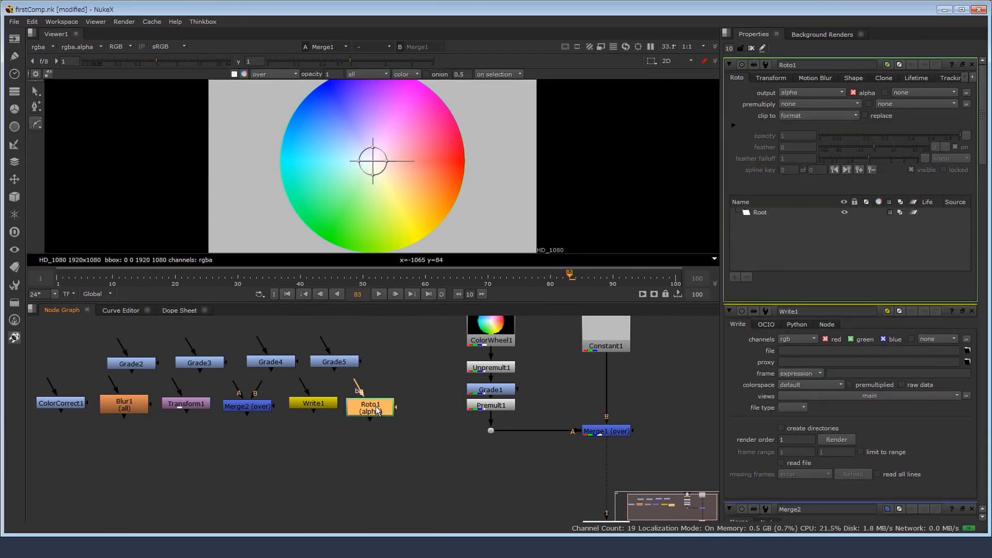
pyautogui.click(419, 407)
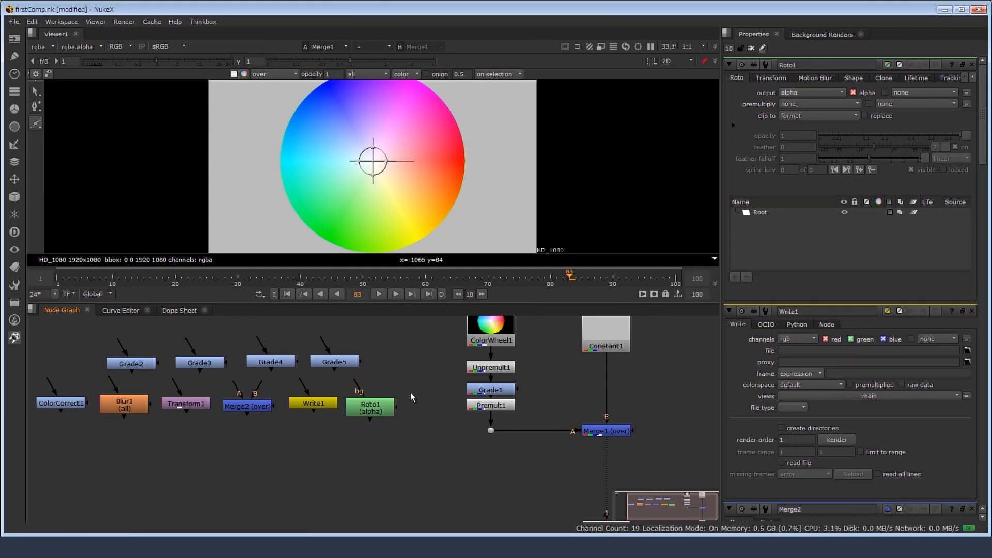
pyautogui.press('p')
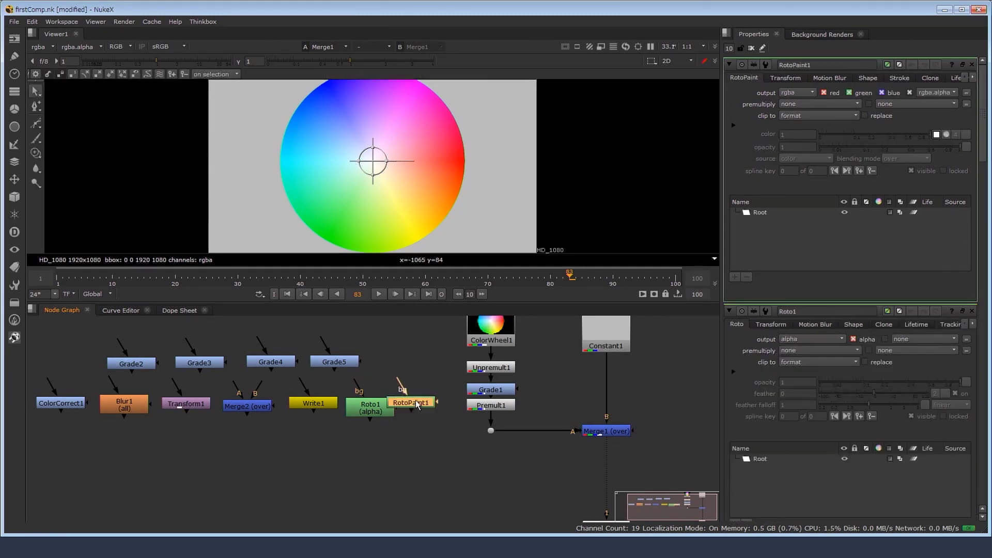
pyautogui.click(427, 408)
pyautogui.scroll(-1, 367, 385)
pyautogui.moveTo(111, 377); pyautogui.dragTo(443, 406)
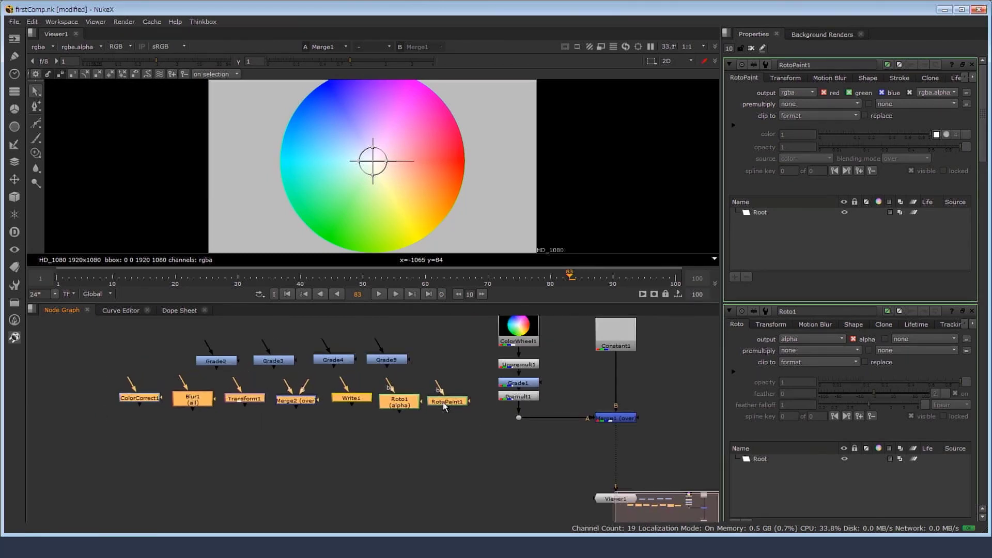
pyautogui.click(455, 361)
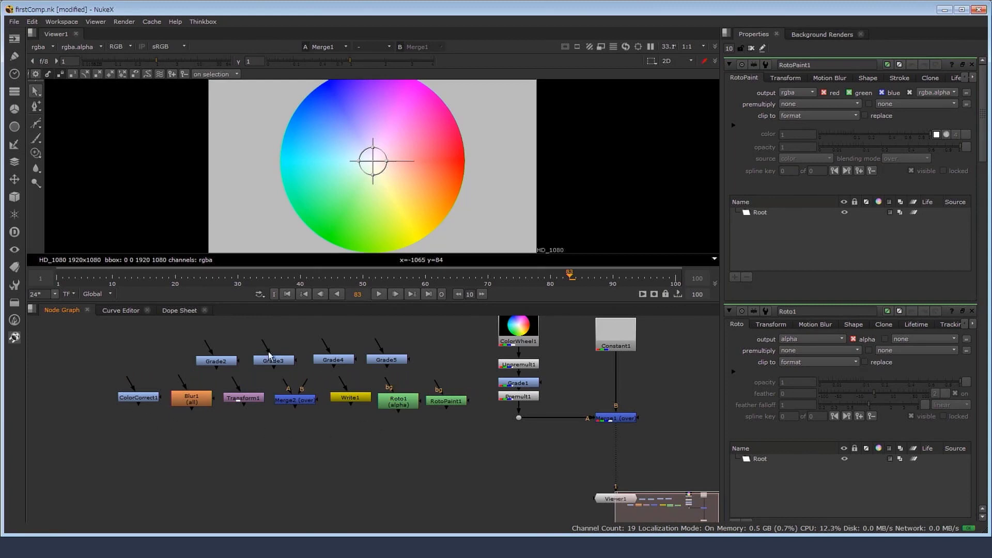
pyautogui.click(15, 110)
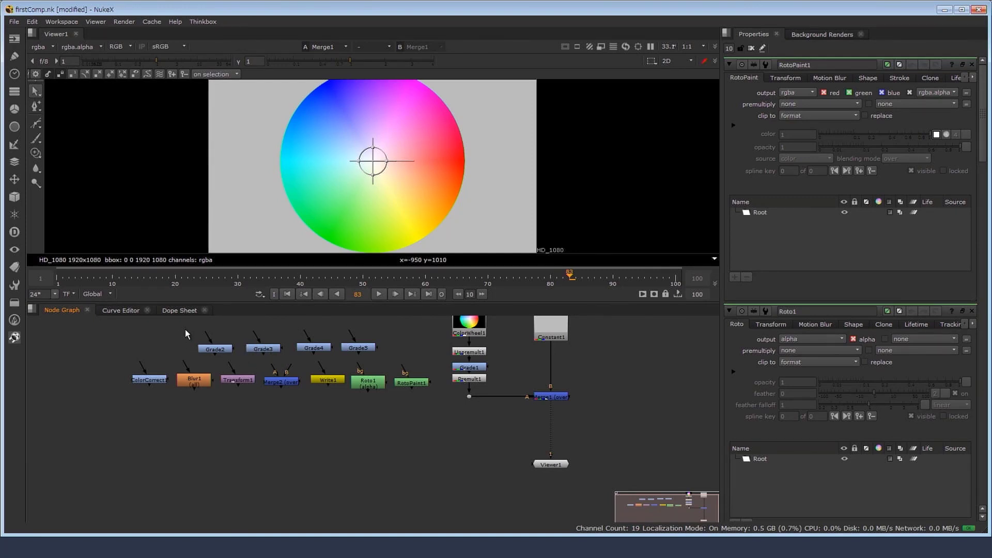
# Move Grade2 directly above Blur1 and connect Blur1's input to Grade2
pyautogui.moveTo(211, 352); pyautogui.dragTo(191, 346)
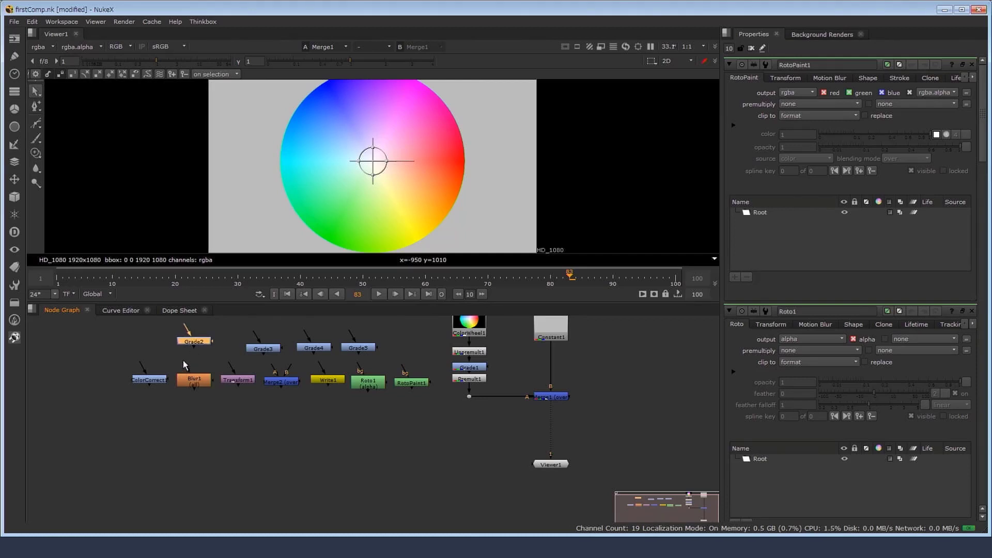
pyautogui.moveTo(184, 364); pyautogui.dragTo(194, 345)
pyautogui.scroll(5, 169, 358)
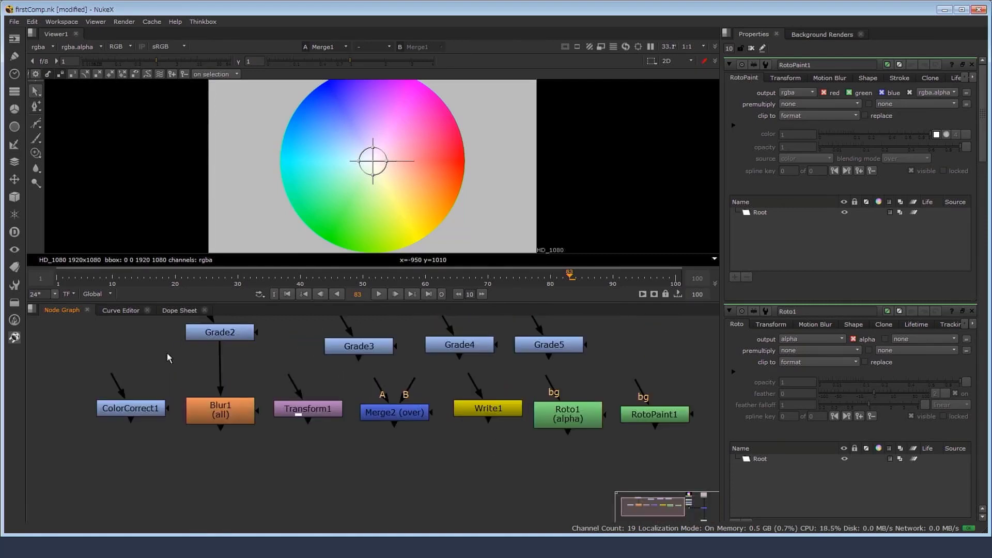
pyautogui.moveTo(169, 358); pyautogui.dragTo(182, 378, button='middle')
pyautogui.moveTo(220, 369); pyautogui.dragTo(229, 416)
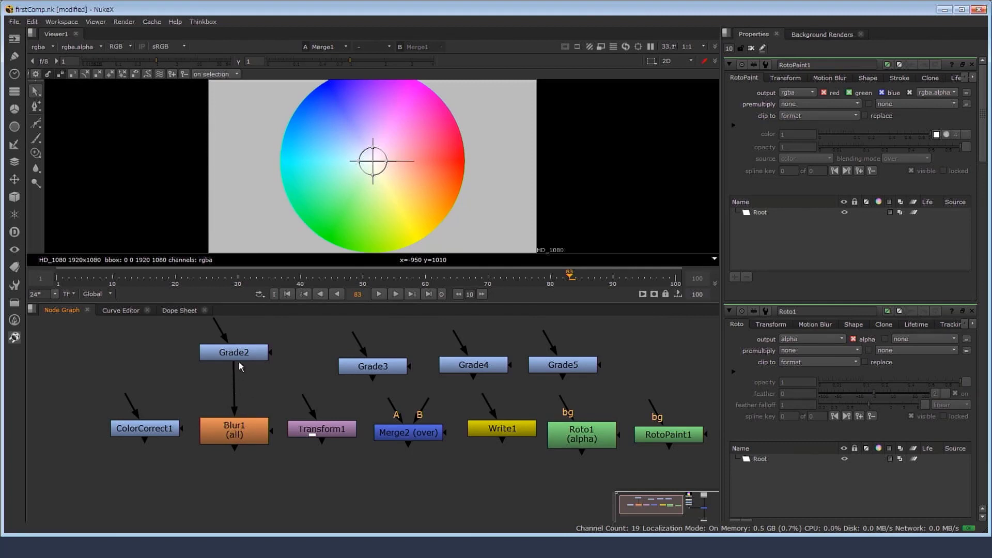
# Disconnect Blur1's input from Grade2
pyautogui.moveTo(233, 366); pyautogui.dragTo(213, 393)
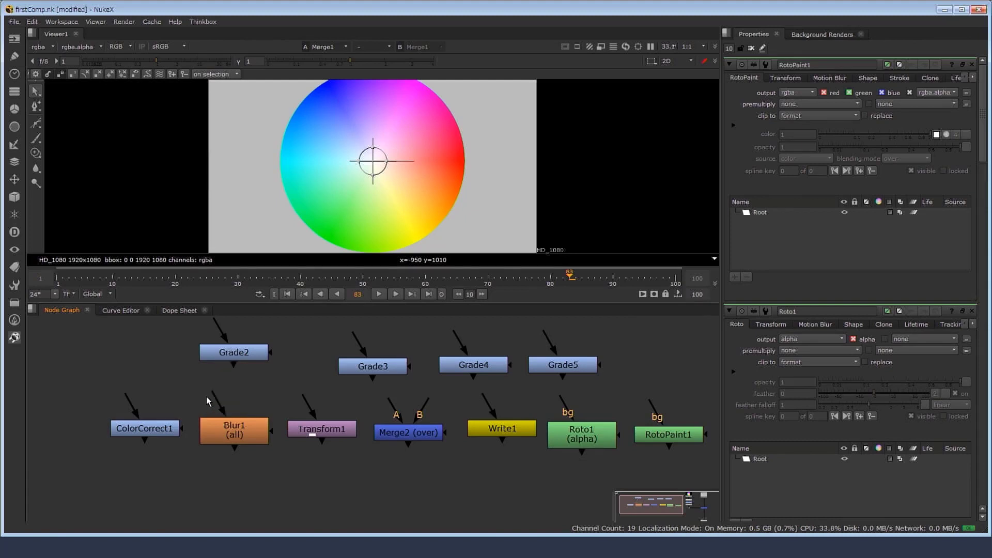
pyautogui.moveTo(228, 396); pyautogui.dragTo(242, 407, button='middle')
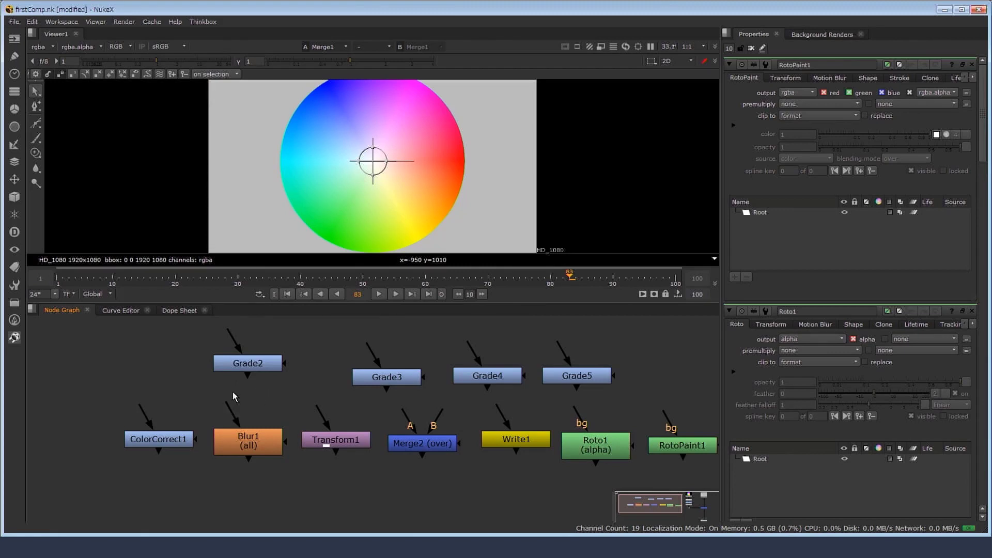
# Select Blur1 and Grade2 and connect them, undo the connection, and connect Blur1 to Grade2 again
pyautogui.click(250, 448)
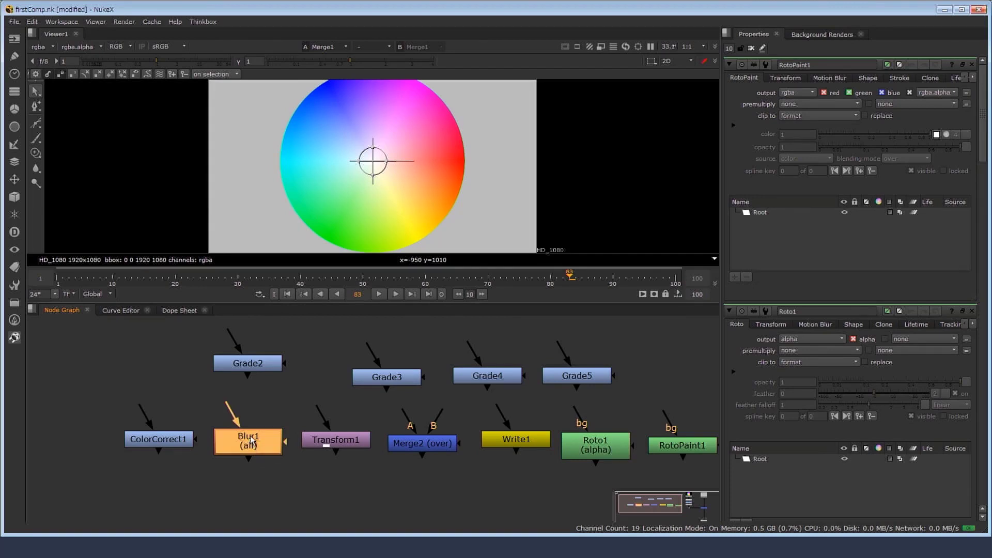
pyautogui.keyDown('shift'); pyautogui.click(247, 361); pyautogui.keyUp('shift')
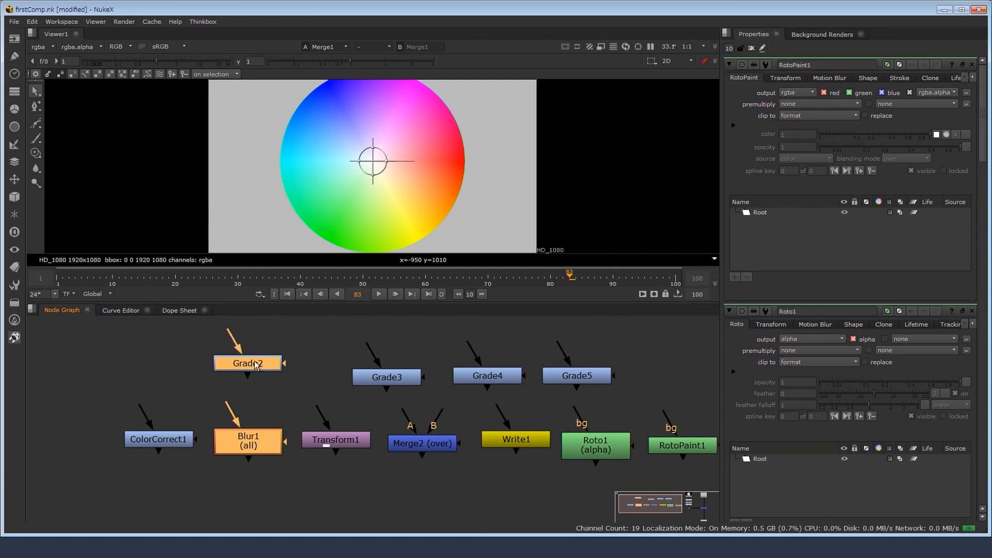
pyautogui.press('y')
pyautogui.hotkey('ctrl', 'z')
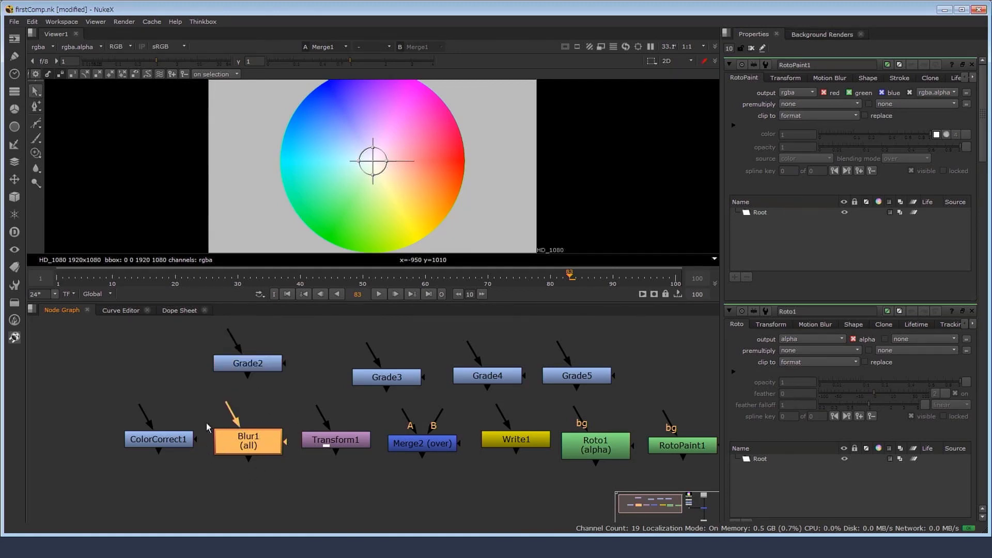
pyautogui.keyDown('shift'); pyautogui.click(252, 361); pyautogui.keyUp('shift')
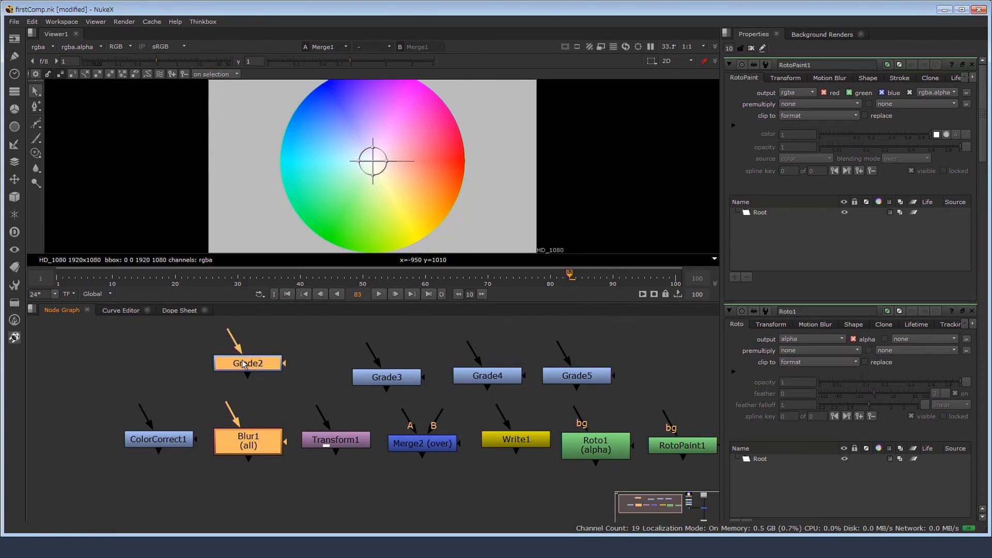
pyautogui.press('y')
pyautogui.click(234, 395)
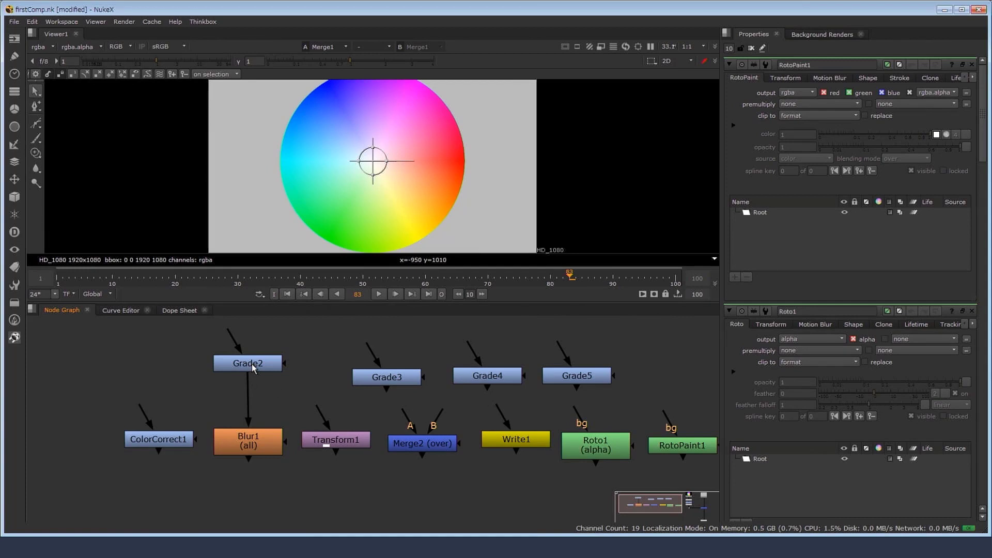
# Disconnect the selected Blur1 from Grade2 and undo the disconnection
pyautogui.click(247, 443)
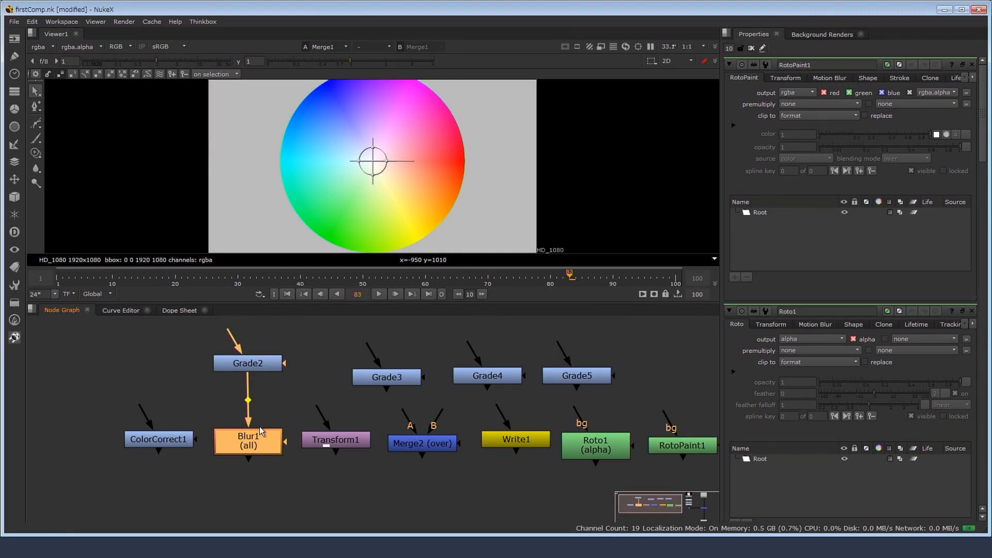
pyautogui.hotkey('ctrl', 'd')
pyautogui.hotkey('ctrl', 'z')
# Move Grade2 further above Blur1 and insert ColorCorrect1 into the connection between them
pyautogui.moveTo(242, 370); pyautogui.dragTo(241, 351)
pyautogui.click(215, 419)
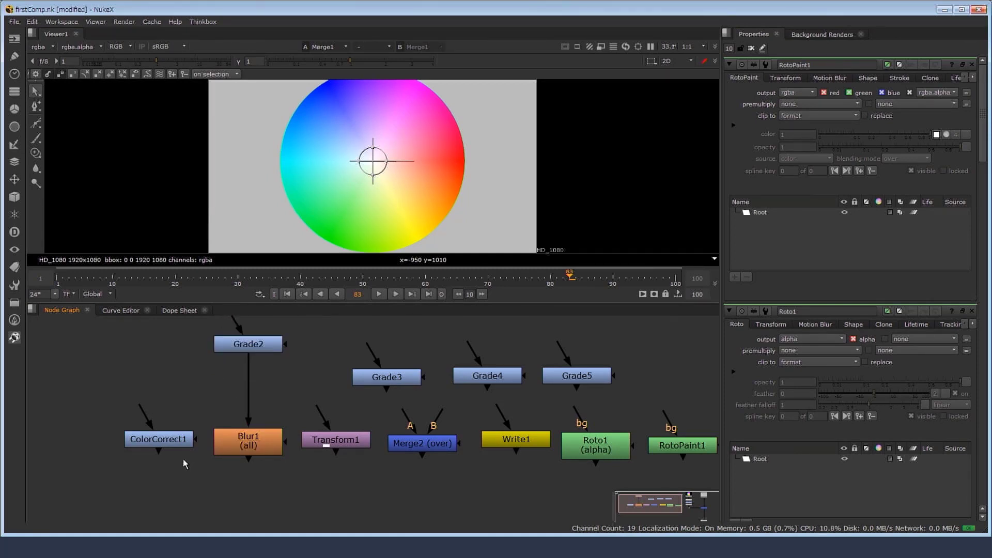
pyautogui.moveTo(162, 440); pyautogui.dragTo(248, 345)
pyautogui.click(222, 374)
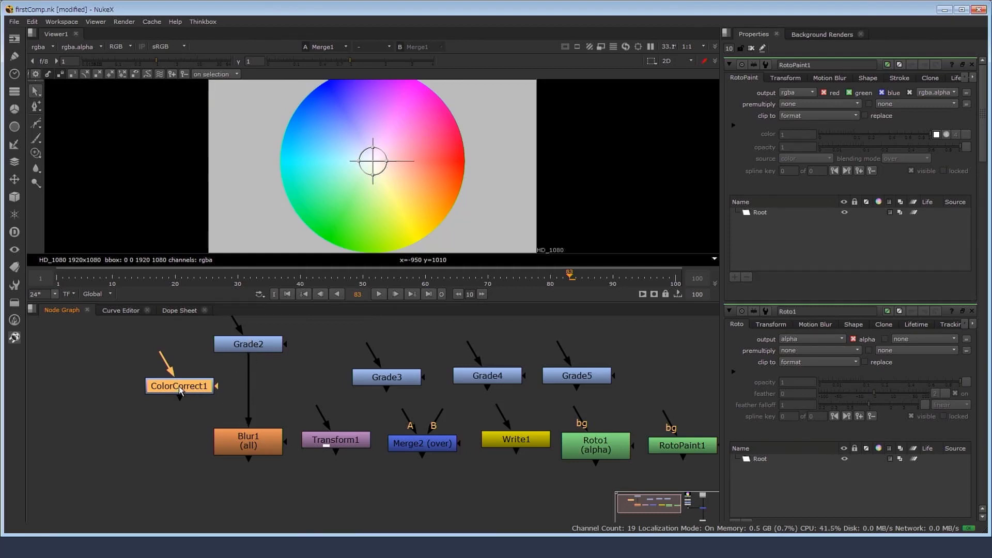
pyautogui.moveTo(179, 386); pyautogui.dragTo(255, 385)
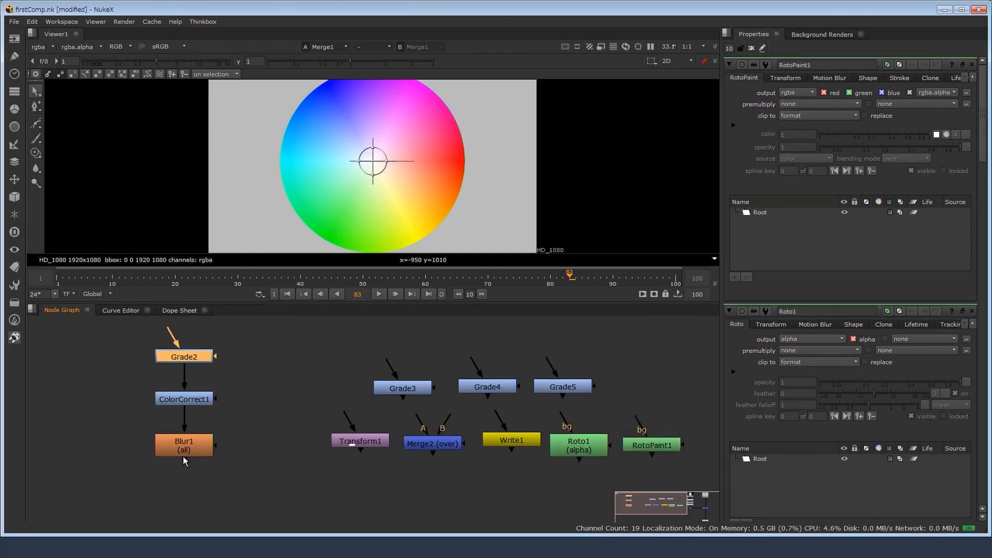
# Extract ColorCorrect1 from the chain between Grade2 and Blur1
pyautogui.click(182, 453)
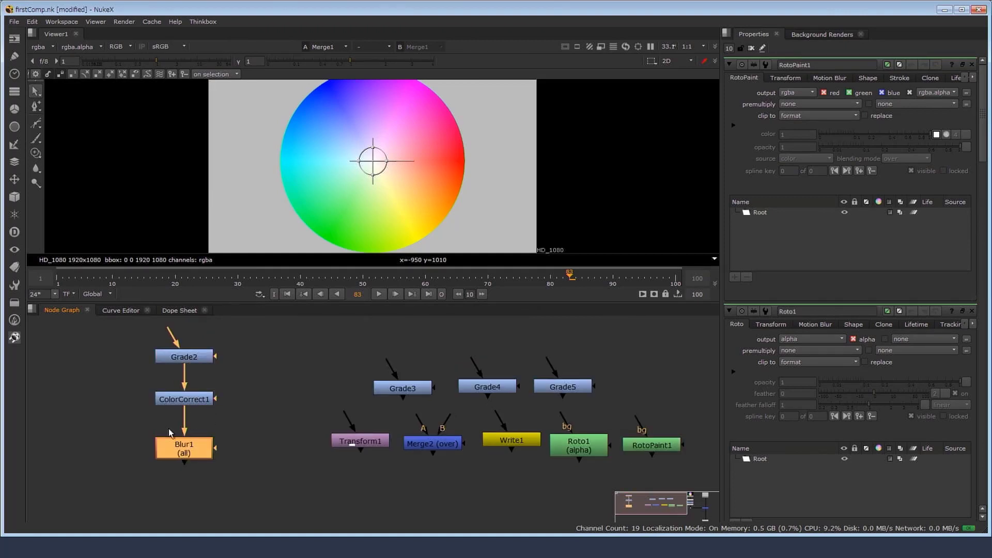
pyautogui.click(235, 390)
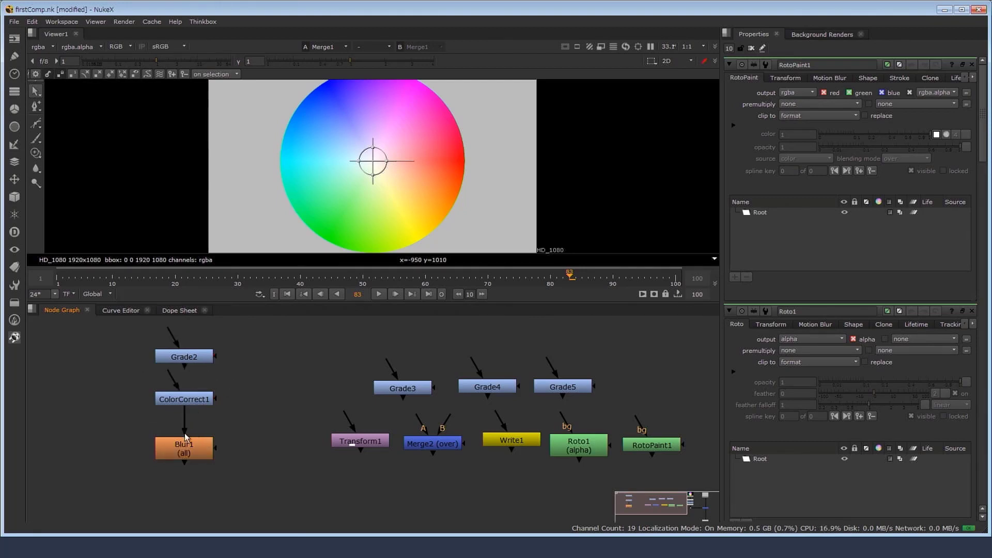
pyautogui.click(176, 403)
pyautogui.hotkey('ctrl', 'shift', 'x')
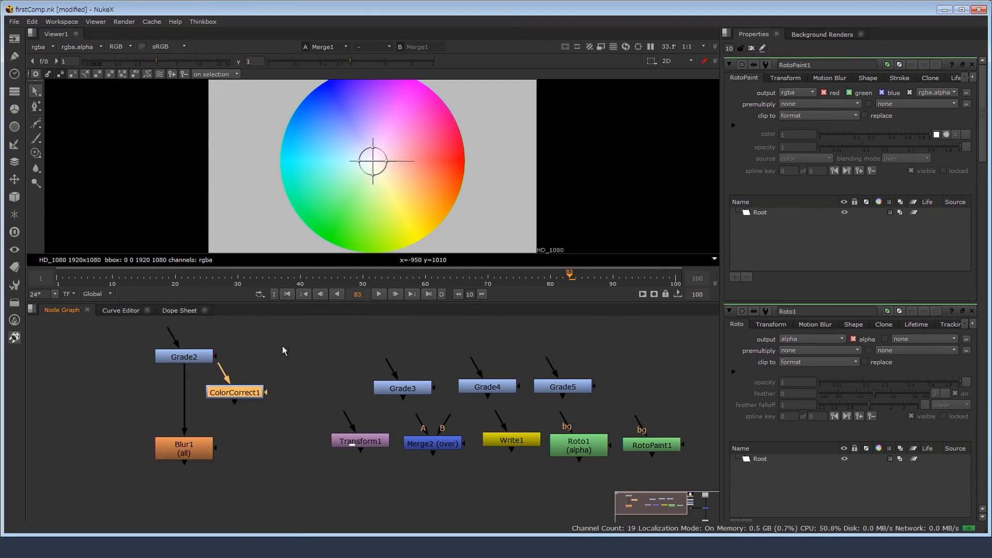
# Insert ColorCorrect1 back into the connection between Grade2 and Blur1
pyautogui.moveTo(247, 389); pyautogui.dragTo(200, 398)
pyautogui.click(235, 398)
pyautogui.click(230, 411)
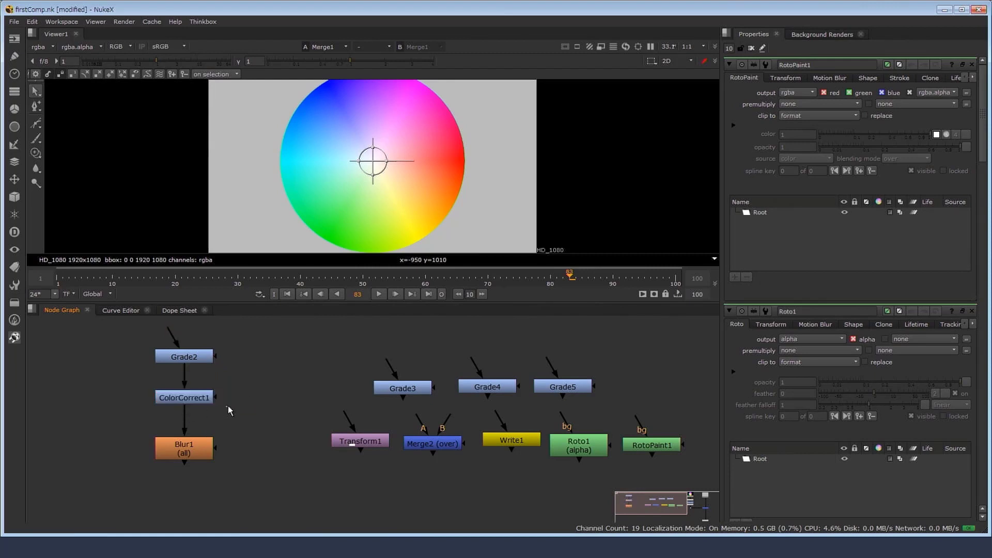
# Extract ColorCorrect1 from the Grade2–Blur1 chain twice, putting it back between the two nodes each time
pyautogui.click(194, 400)
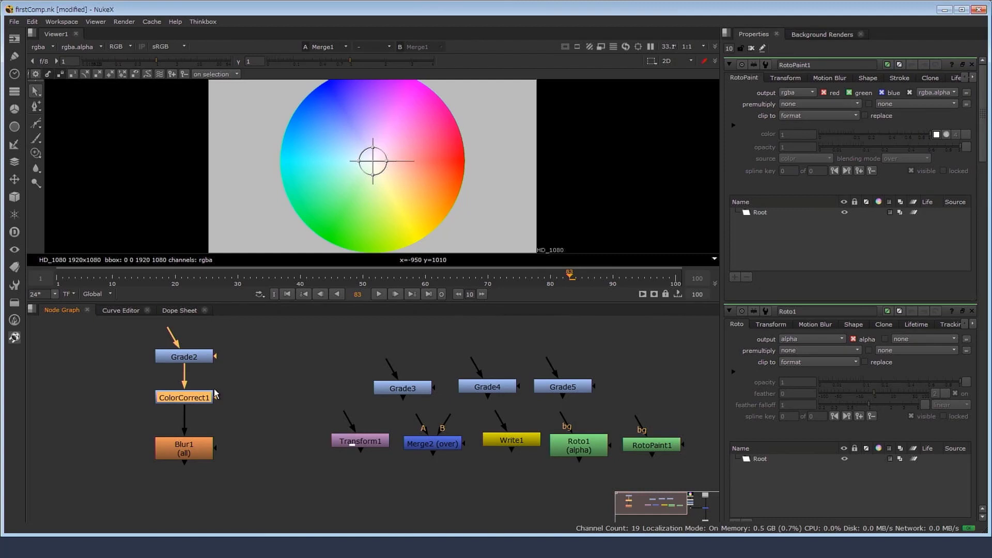
pyautogui.hotkey('ctrl', 'shift', 'x')
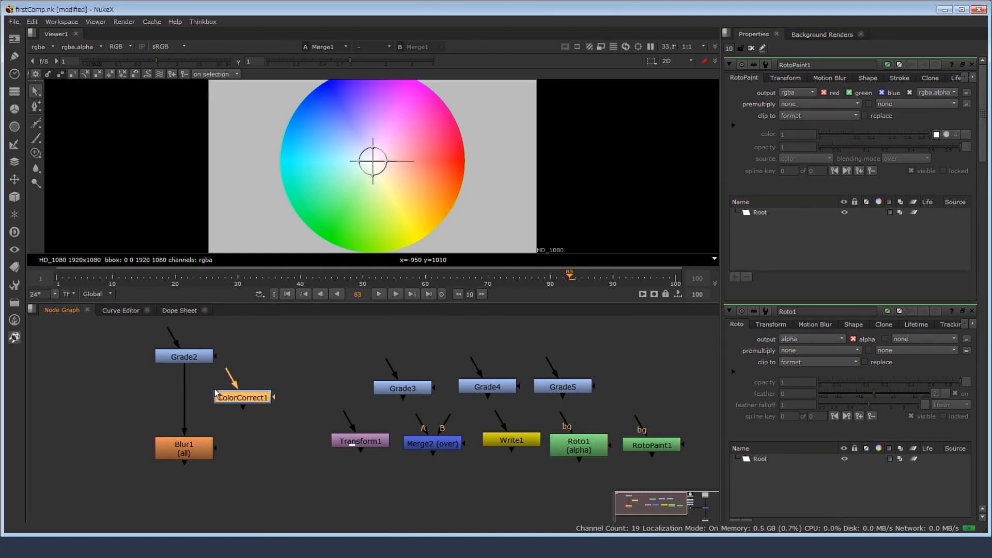
pyautogui.moveTo(216, 393); pyautogui.dragTo(157, 394)
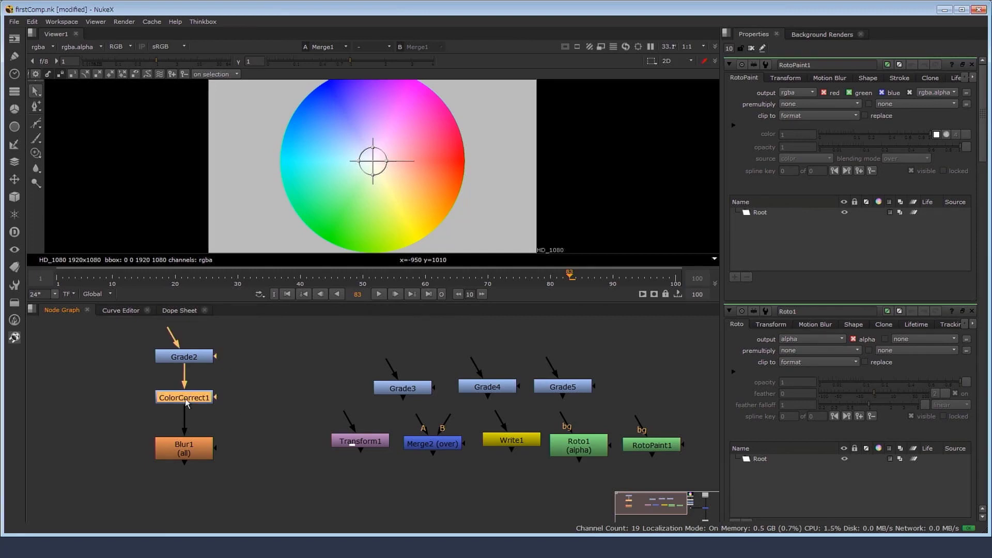
pyautogui.hotkey('ctrl', 'shift', 'x')
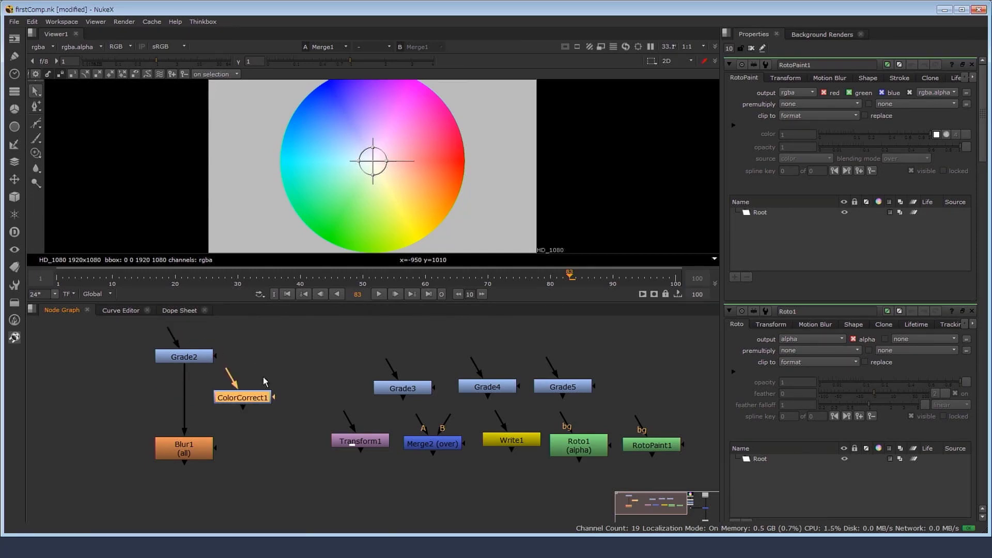
pyautogui.hotkey('ctrl', 'z')
# Replace ColorCorrect1 with Transform1 manually by rewiring Transform1 between Grade2 and Blur1 and moving ColorCorrect1 out
pyautogui.click(350, 442)
pyautogui.moveTo(349, 443); pyautogui.dragTo(337, 439)
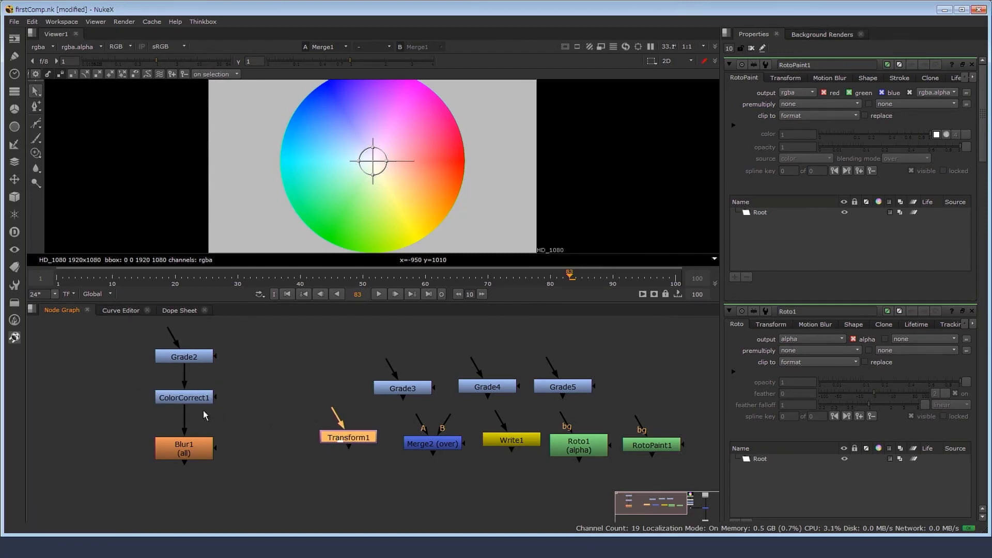
pyautogui.moveTo(324, 439); pyautogui.dragTo(168, 368)
pyautogui.moveTo(187, 431); pyautogui.dragTo(261, 403)
pyautogui.click(275, 440)
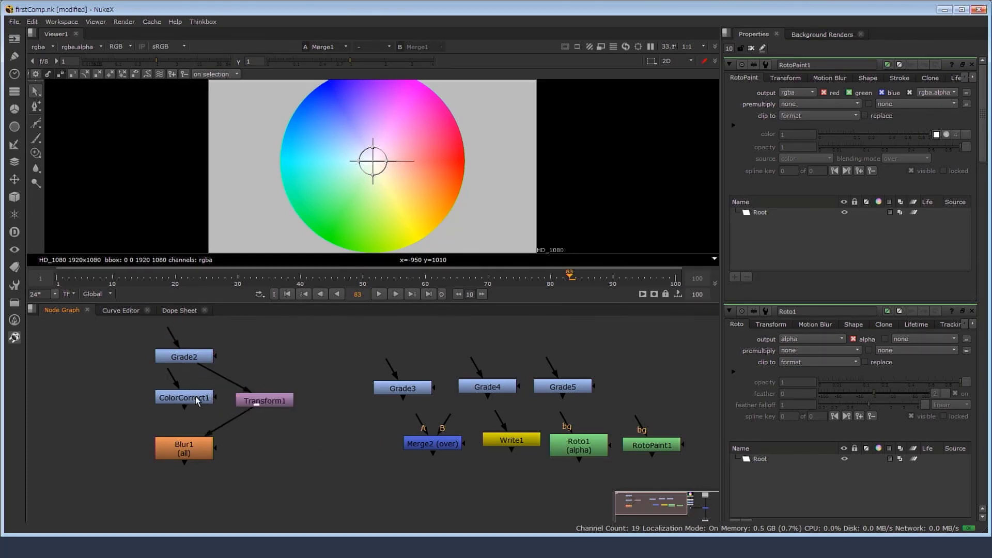
pyautogui.moveTo(197, 395); pyautogui.dragTo(286, 424)
# Undo the manual rewiring and restore ColorCorrect1 between Grade2 and Blur1, with Transform1 unconnected beside it
pyautogui.hotkey('ctrl', 'z')
pyautogui.hotkey('ctrl', 'z')
pyautogui.hotkey('ctrl', 'z')
pyautogui.hotkey('ctrl', 'z')
pyautogui.hotkey('ctrl', 'z')
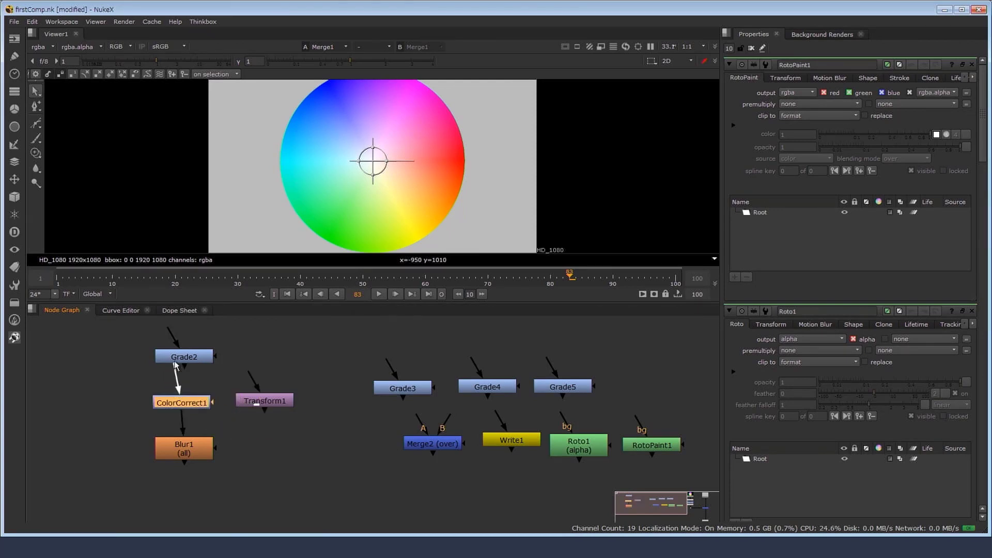
pyautogui.hotkey('ctrl', 'z')
pyautogui.hotkey('ctrl', 'z')
pyautogui.hotkey('ctrl', 'z')
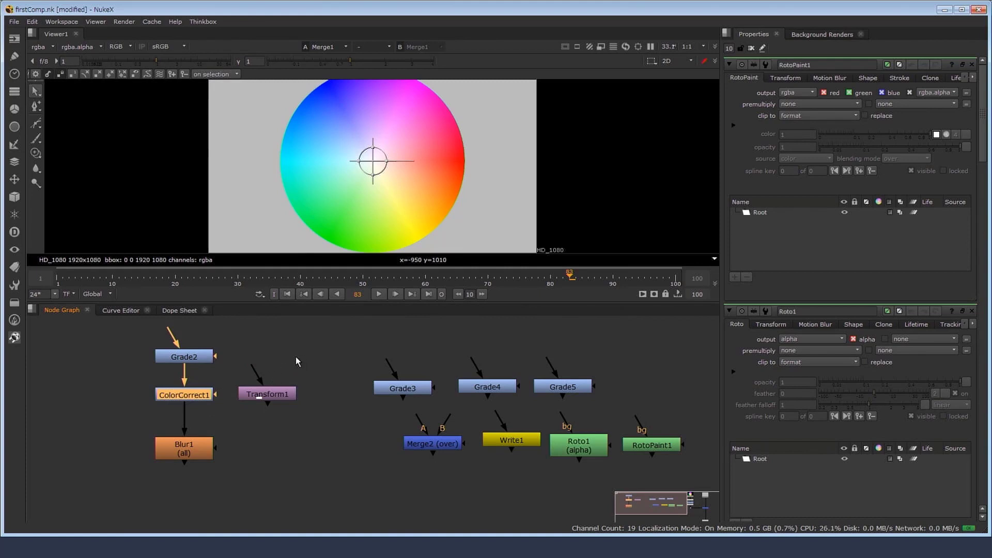
# Swap Transform1 with ColorCorrect1 so that Transform1 takes its place between Grade2 and Blur1
pyautogui.moveTo(323, 357); pyautogui.dragTo(219, 425)
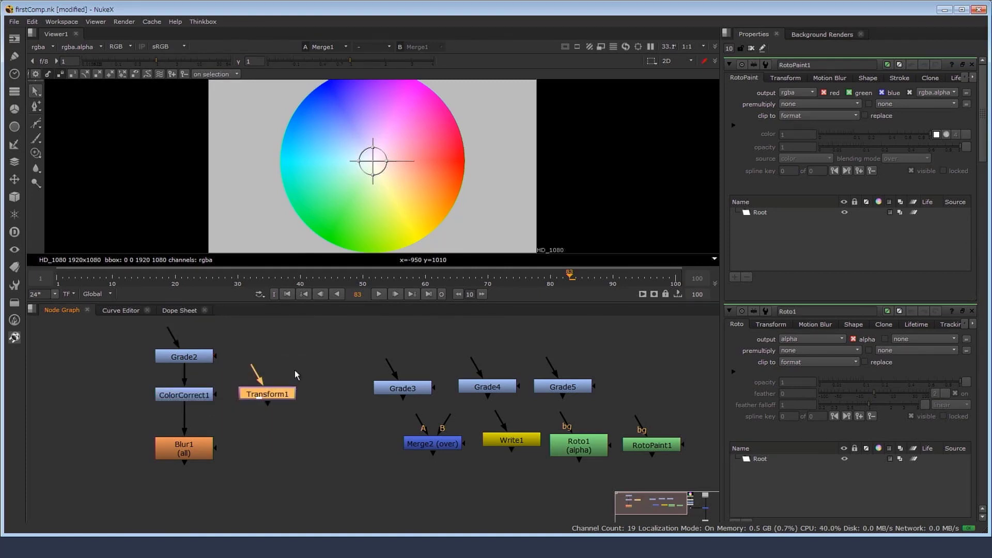
pyautogui.click(338, 362)
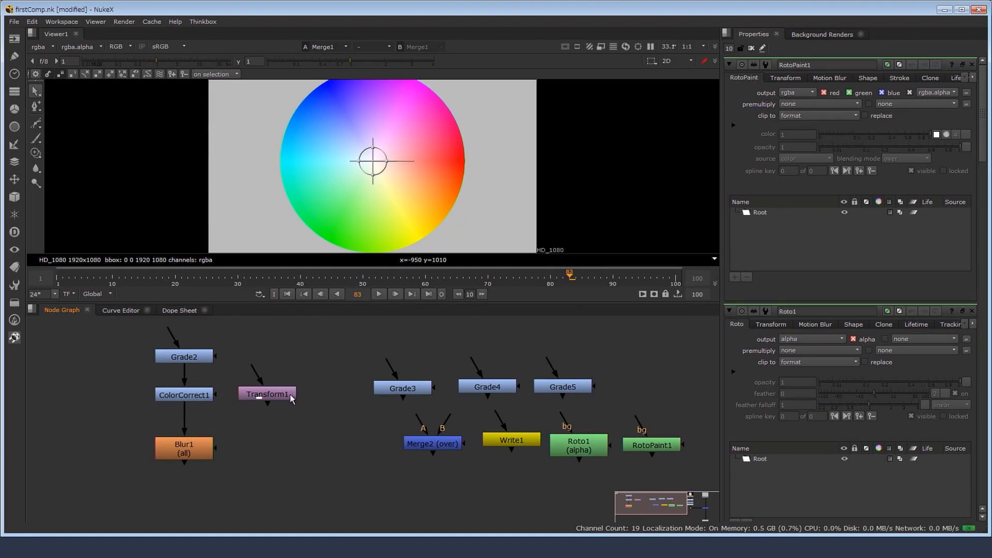
pyautogui.moveTo(273, 399); pyautogui.dragTo(191, 398)
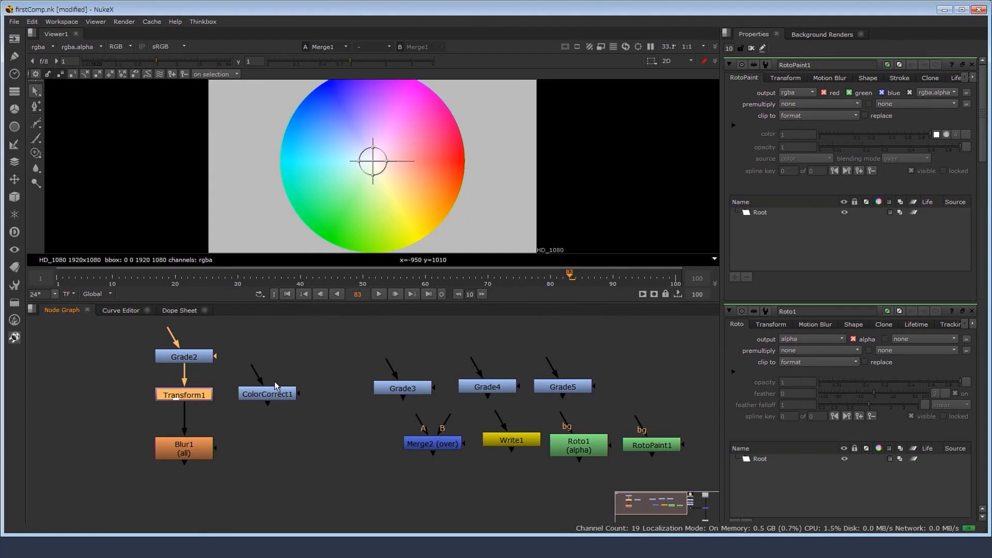
pyautogui.click(315, 368)
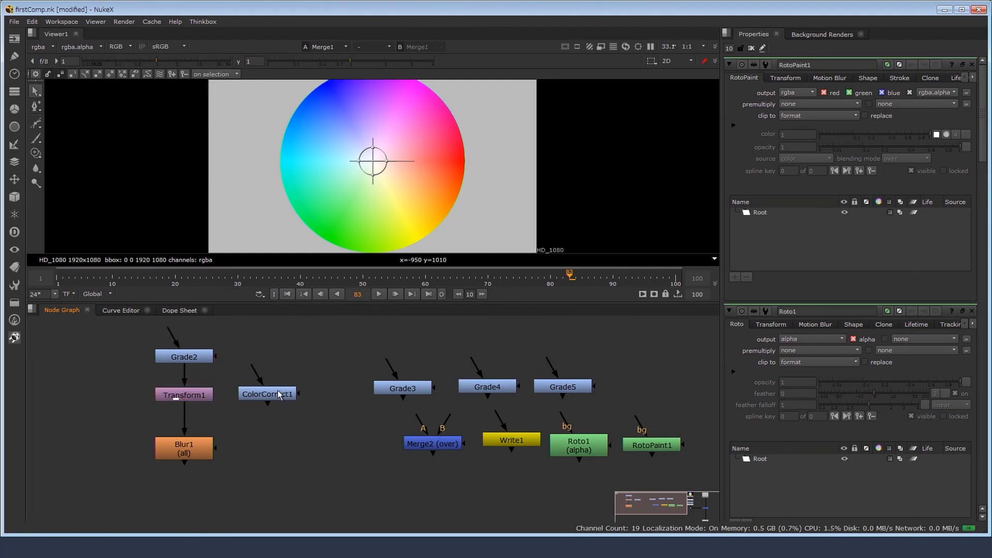
# Swap ColorCorrect1 back into the chain in place of Transform1
pyautogui.click(272, 395)
pyautogui.moveTo(268, 391); pyautogui.dragTo(190, 395)
pyautogui.click(277, 389)
pyautogui.click(192, 401)
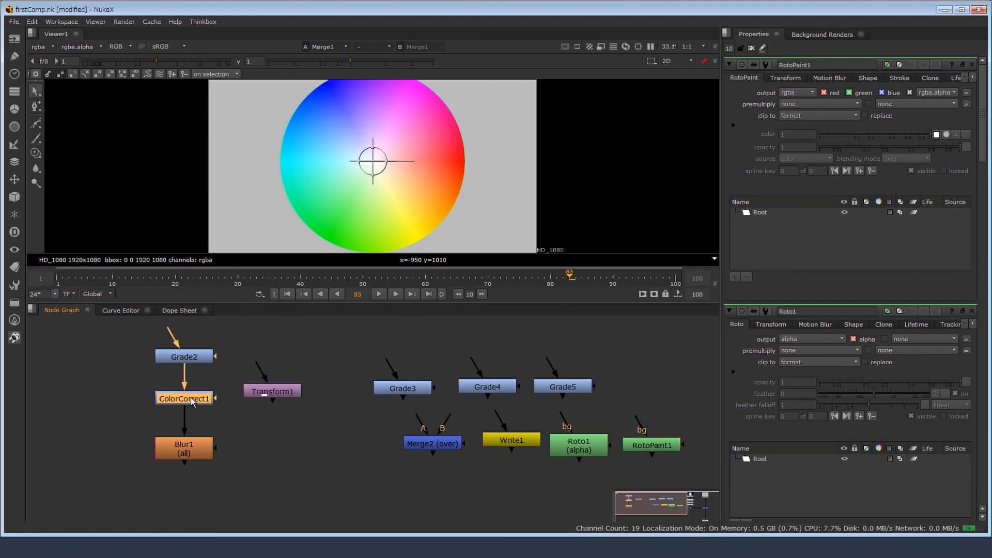
# Move the unconnected Transform1 away from the chain, next to Merge2, and clear the selection
pyautogui.click(274, 386)
pyautogui.moveTo(273, 389); pyautogui.dragTo(273, 425)
pyautogui.click(299, 380)
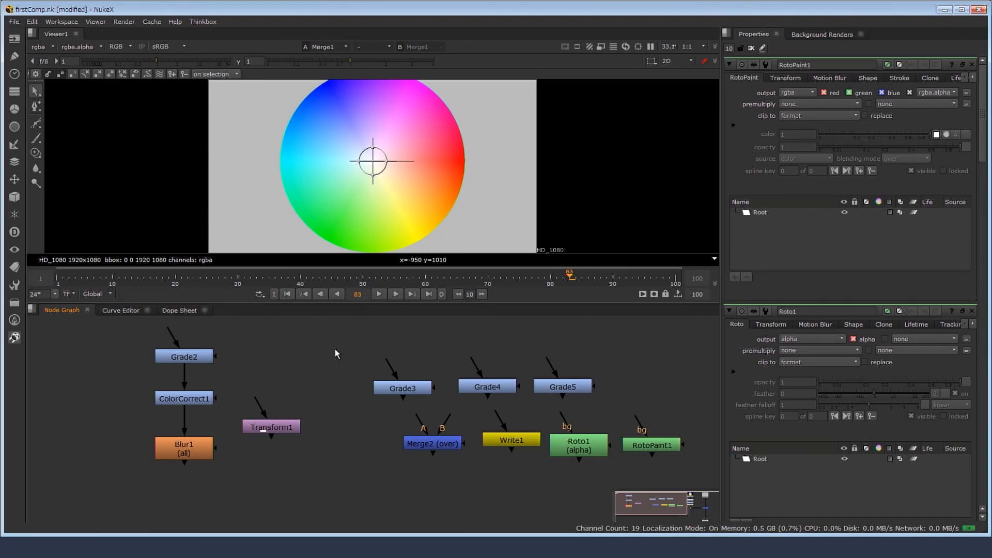
pyautogui.moveTo(277, 429); pyautogui.dragTo(327, 440)
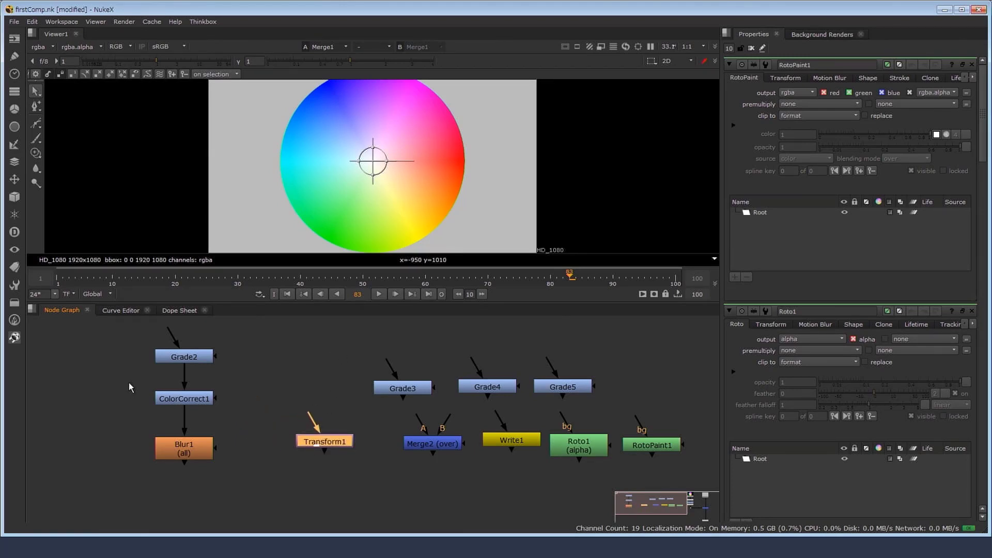
pyautogui.click(131, 388)
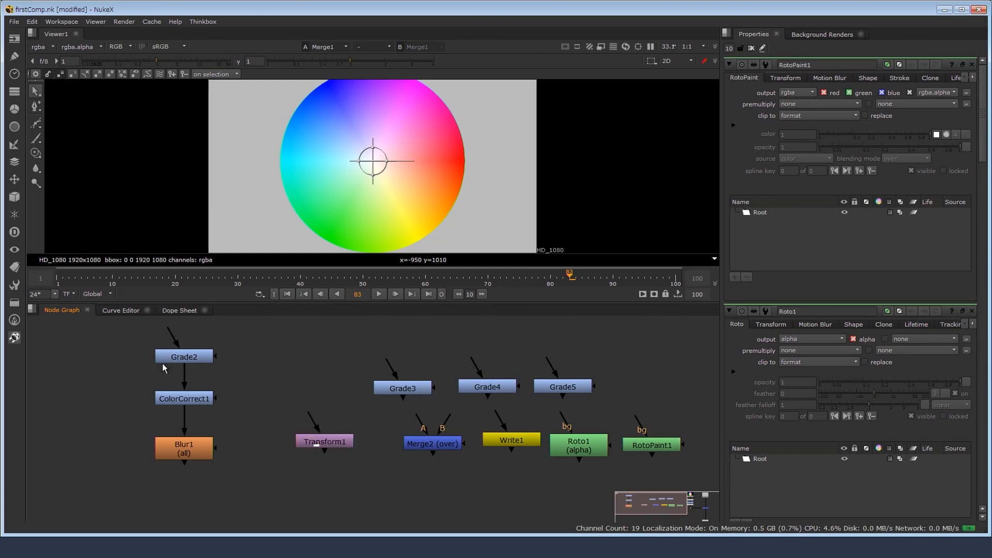
# Disable the ColorCorrect1 node in the chain
pyautogui.moveTo(103, 381); pyautogui.dragTo(240, 415)
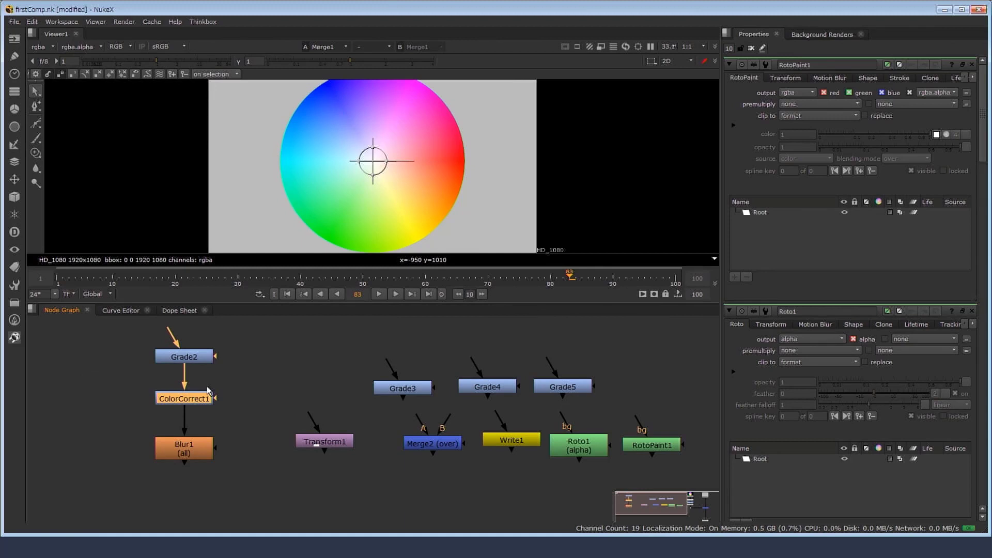
pyautogui.press('d')
pyautogui.click(135, 384)
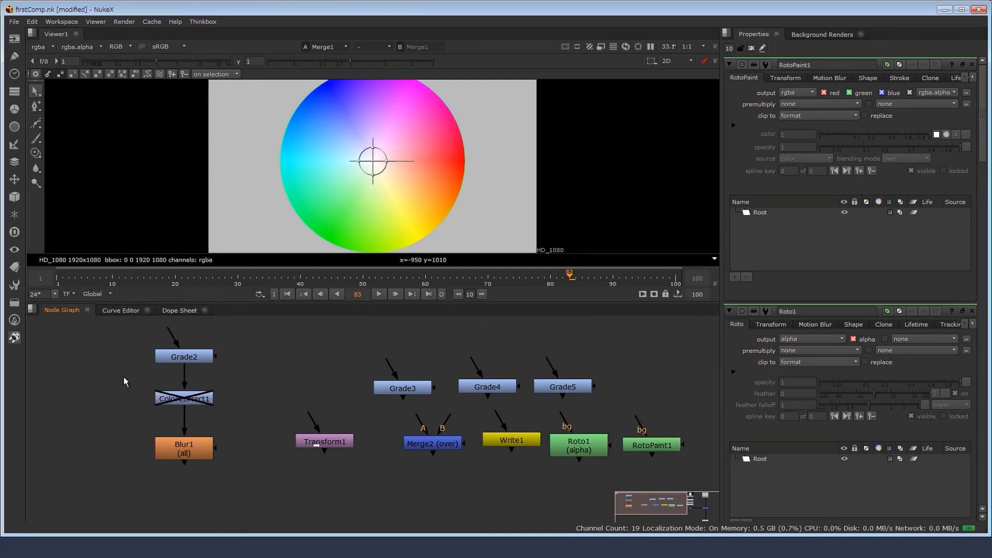
# Re-enable the ColorCorrect1 node and clear the selection
pyautogui.moveTo(133, 372); pyautogui.dragTo(223, 406)
pyautogui.press('d')
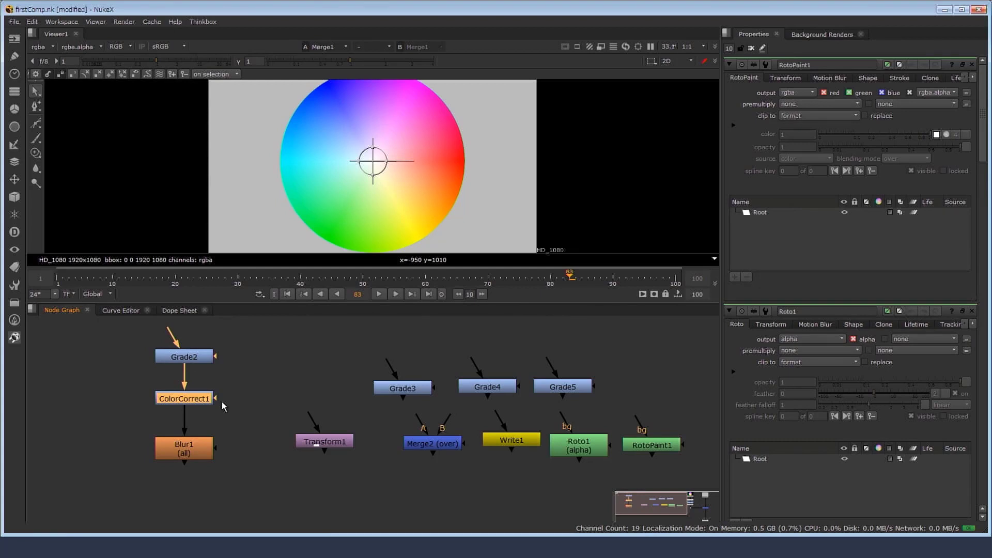
pyautogui.click(267, 380)
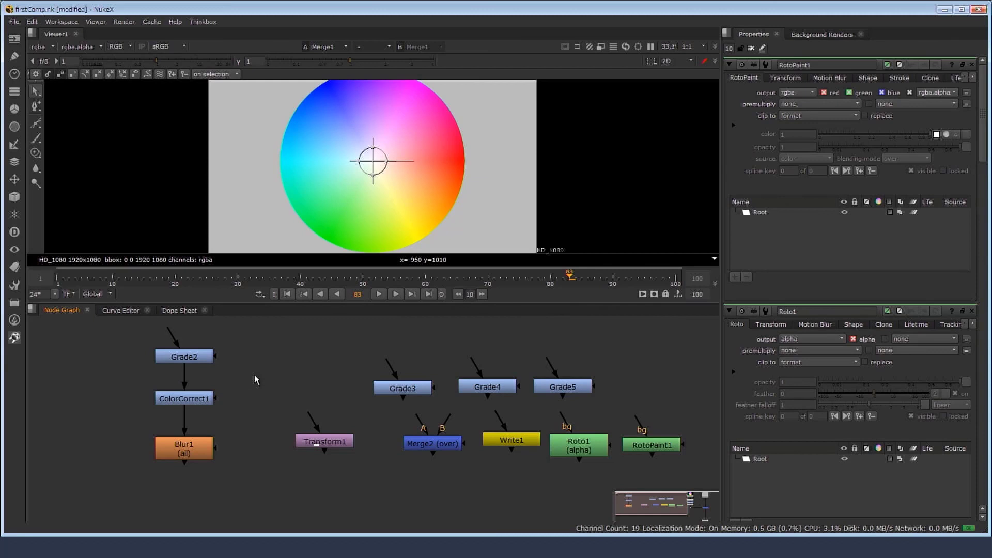
# Delete ColorCorrect1 from the chain and restore it between Grade2 and Blur1
pyautogui.moveTo(232, 371); pyautogui.dragTo(133, 430)
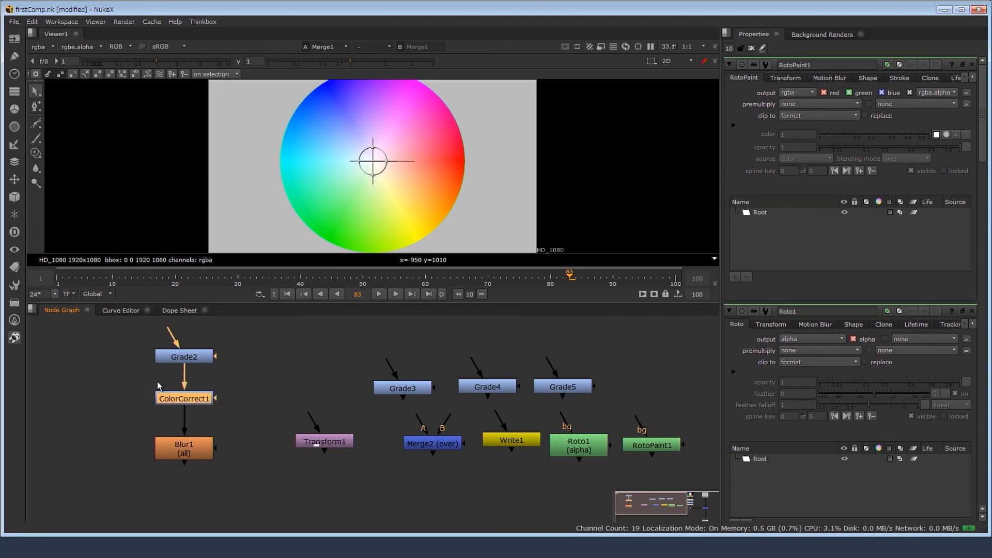
pyautogui.press('Delete')
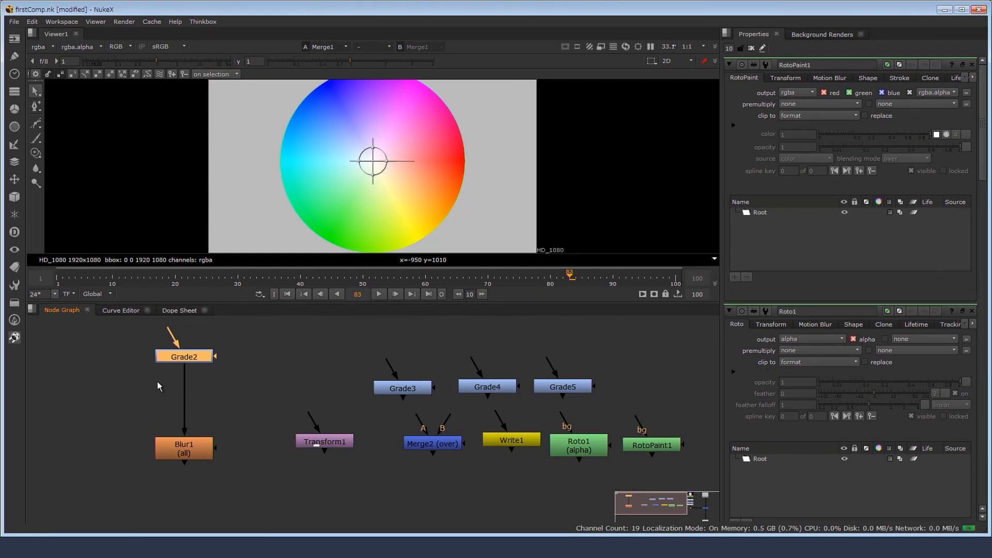
pyautogui.press('c')
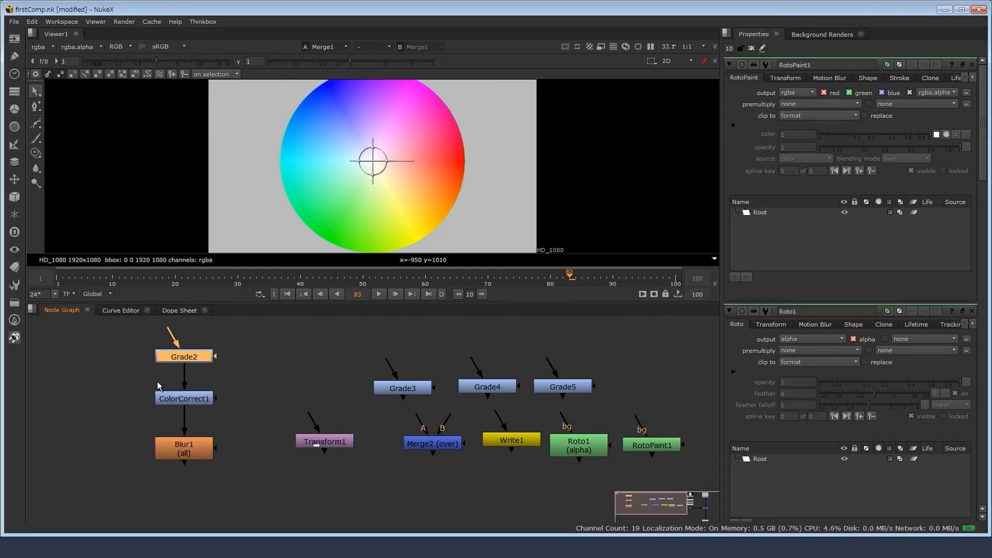
pyautogui.click(158, 385)
# Copy the connected Grade2, ColorCorrect1 and Blur1 nodes and paste the duplicate chain beside the original
pyautogui.press('f')
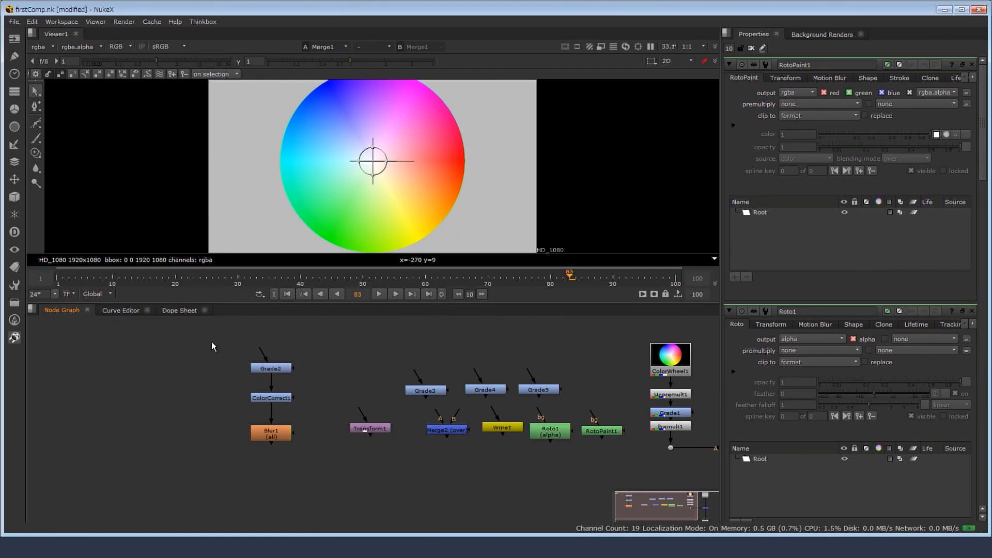
pyautogui.moveTo(211, 343); pyautogui.dragTo(323, 478)
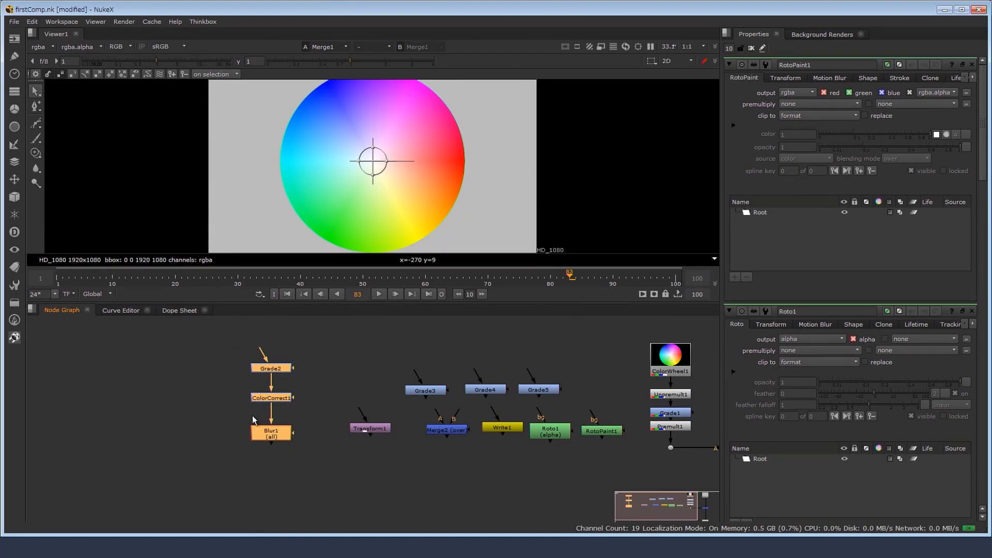
pyautogui.hotkey('ctrl', 'v')
pyautogui.press('Delete')
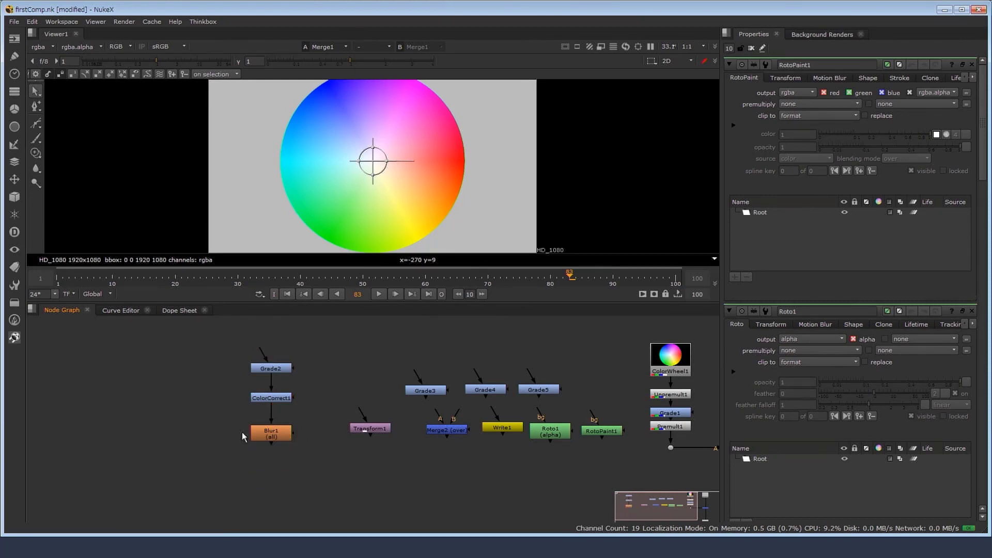
pyautogui.moveTo(142, 356); pyautogui.dragTo(175, 403)
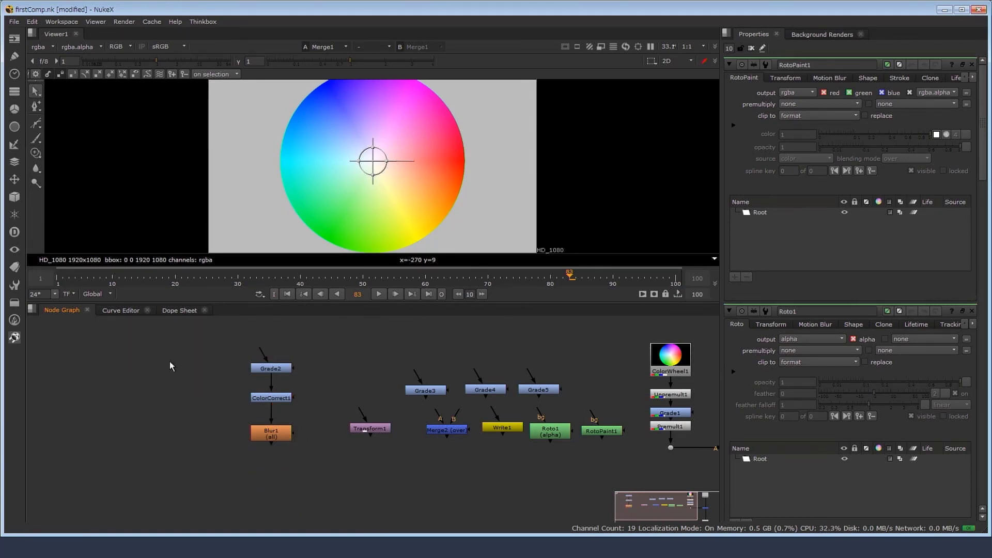
pyautogui.hotkey('ctrl', 'v')
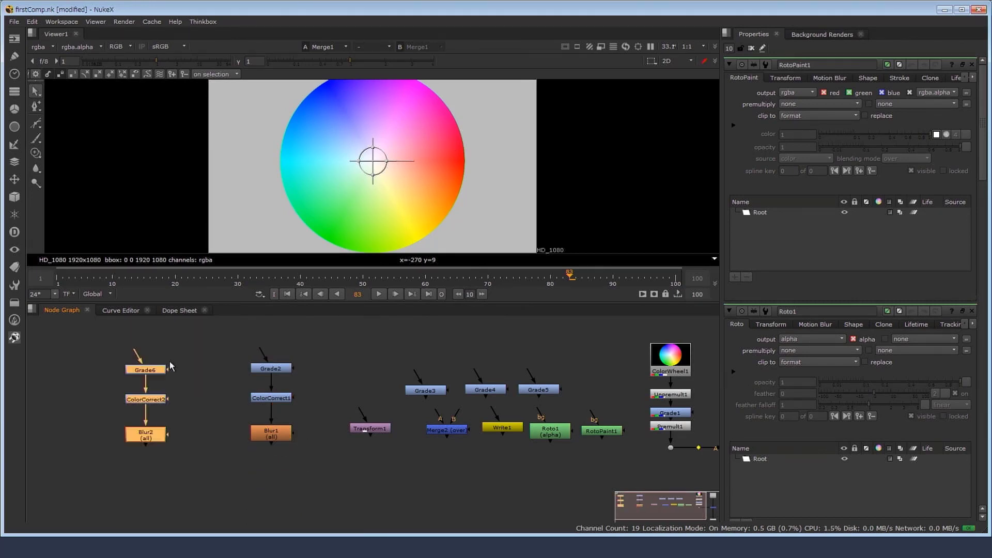
# Copy the Grade6, ColorCorrect2 and Blur2 chain and paste it as text into a new Notepad document
pyautogui.click(204, 352)
pyautogui.press('f')
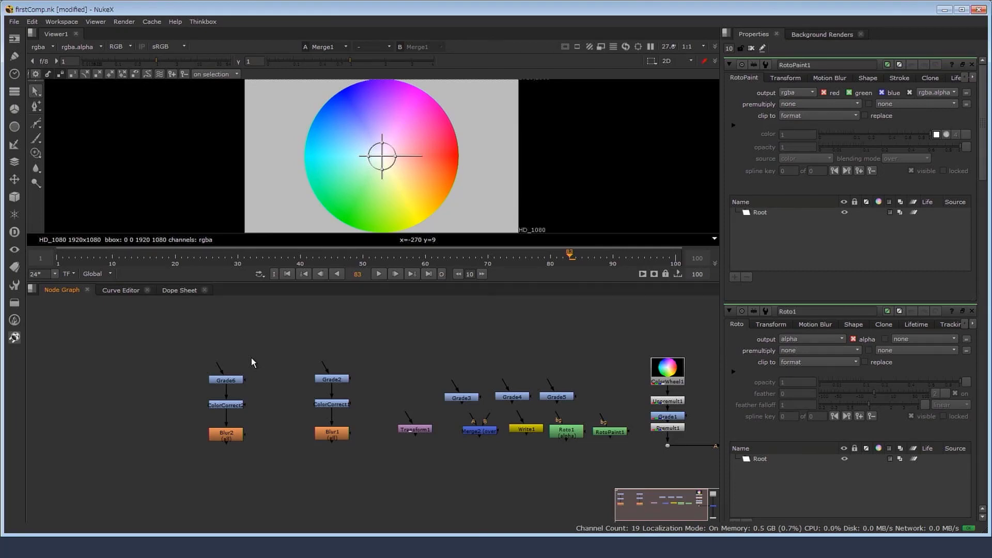
pyautogui.moveTo(271, 374); pyautogui.dragTo(325, 369, button='middle')
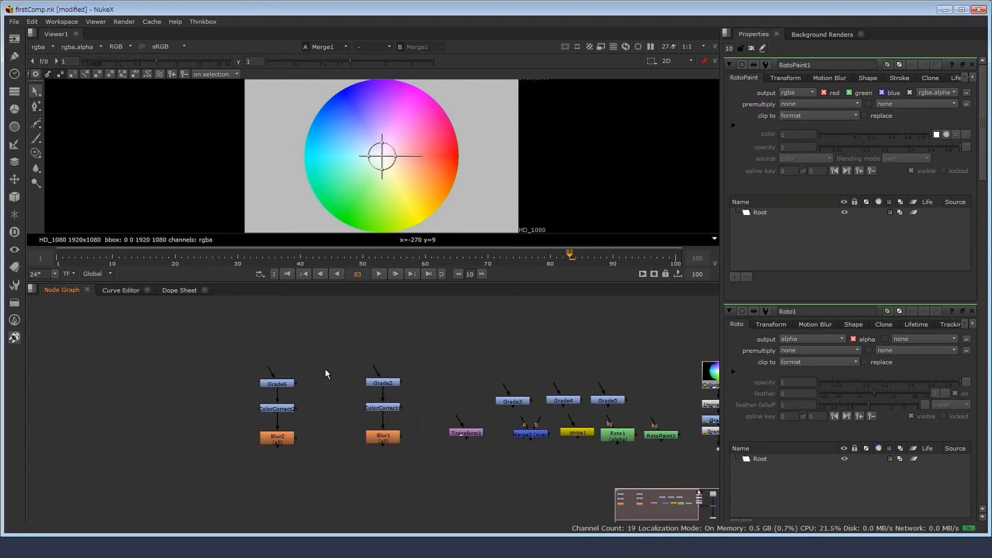
pyautogui.scroll(-1, 315, 370)
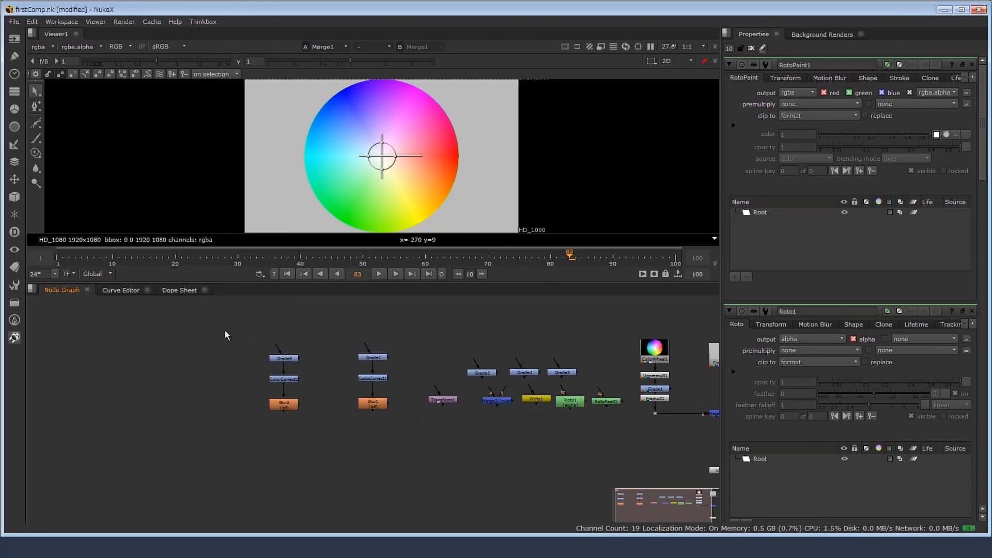
pyautogui.moveTo(225, 331); pyautogui.dragTo(300, 408)
pyautogui.press('super')
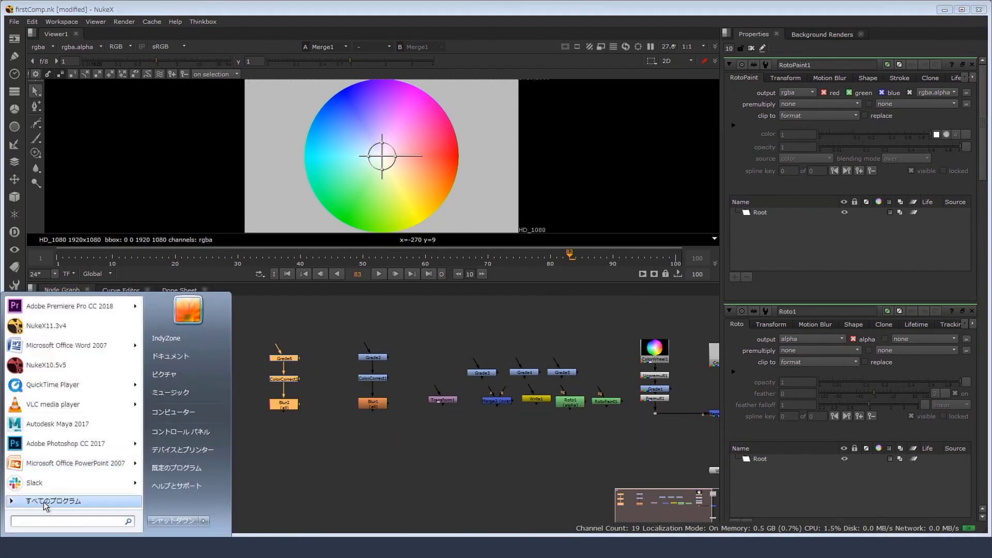
pyautogui.click(52, 501)
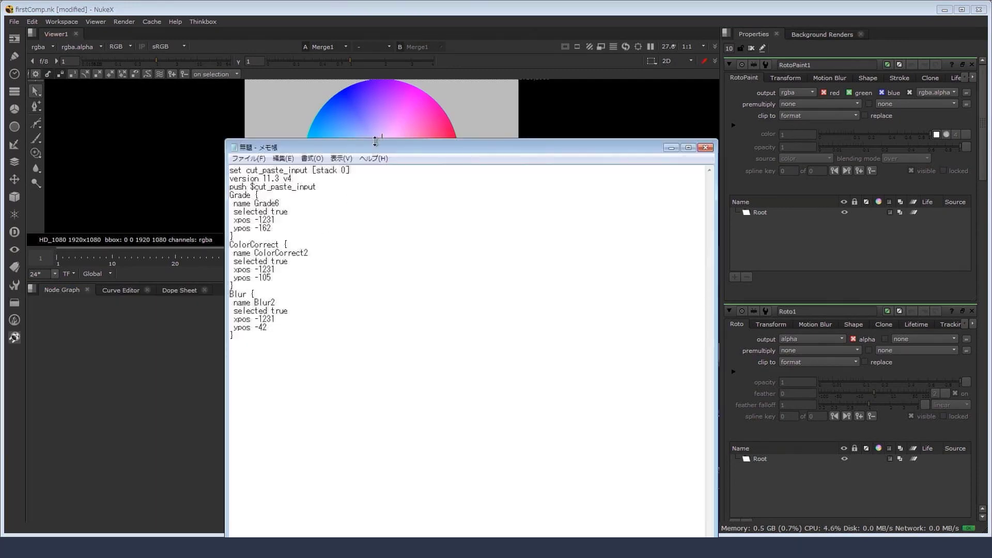
pyautogui.moveTo(373, 143); pyautogui.dragTo(279, 79)
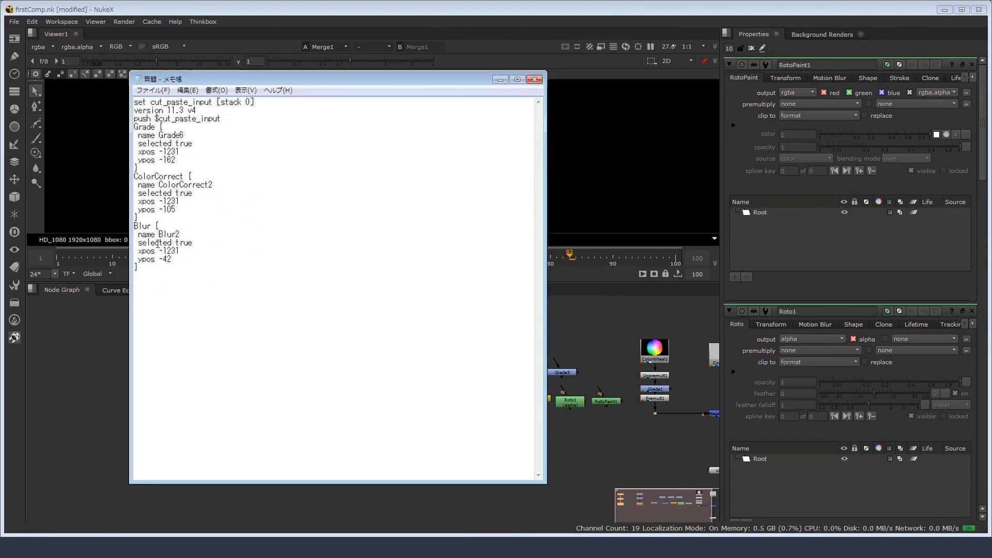
# Examine the pasted node script in Notepad beside the matching nodes, return to Nuke and clear the node selection
pyautogui.moveTo(255, 83); pyautogui.dragTo(486, 95)
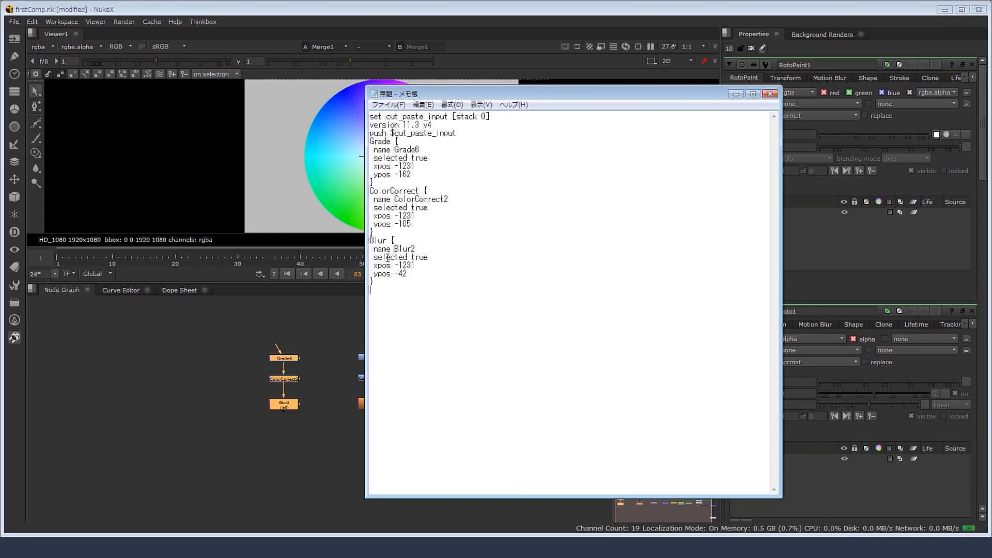
pyautogui.moveTo(430, 312); pyautogui.dragTo(336, 116)
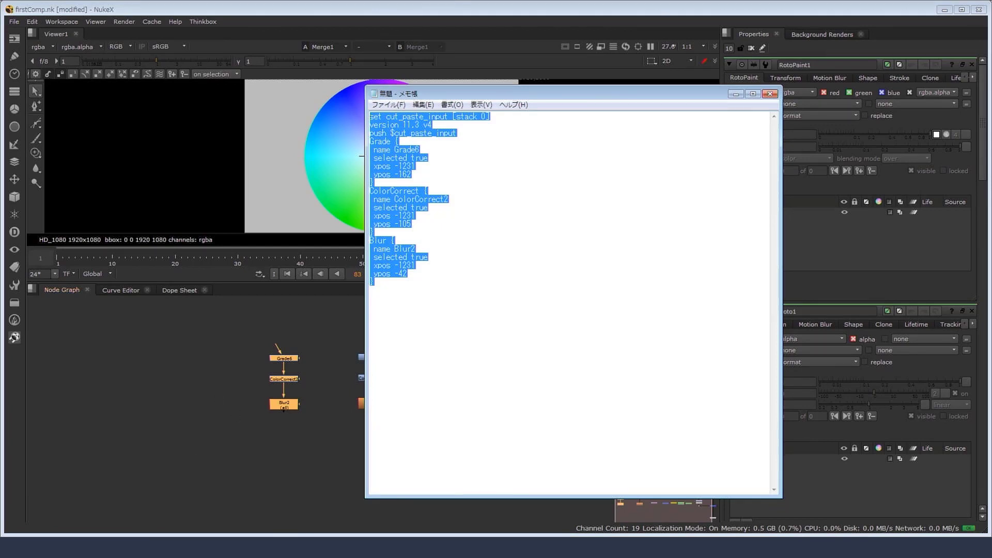
pyautogui.click(439, 358)
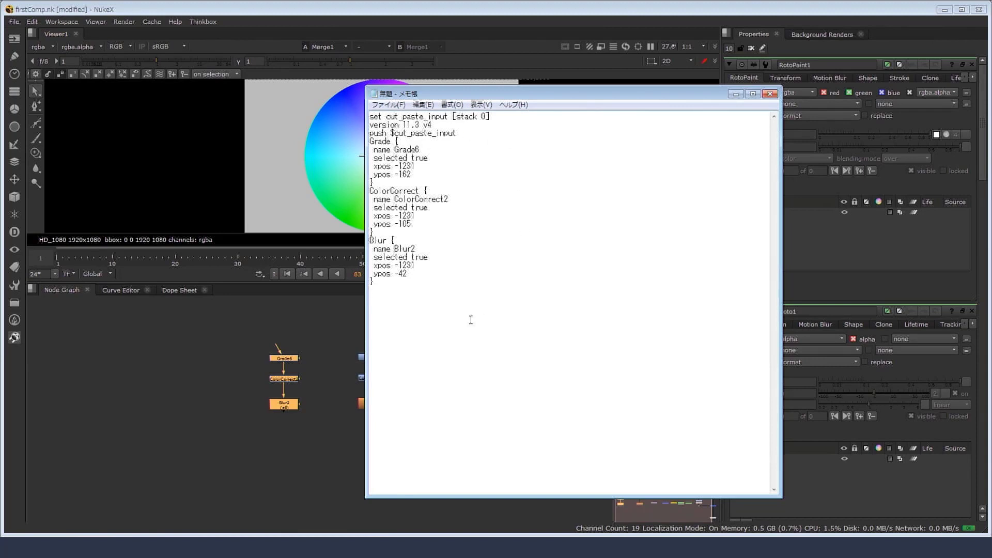
pyautogui.moveTo(523, 98); pyautogui.dragTo(382, 72)
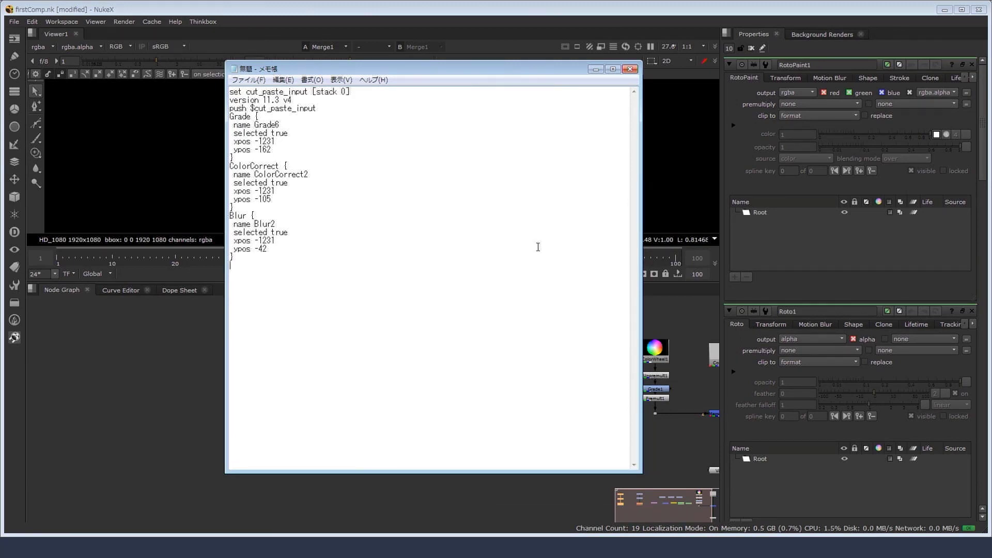
pyautogui.click(163, 398)
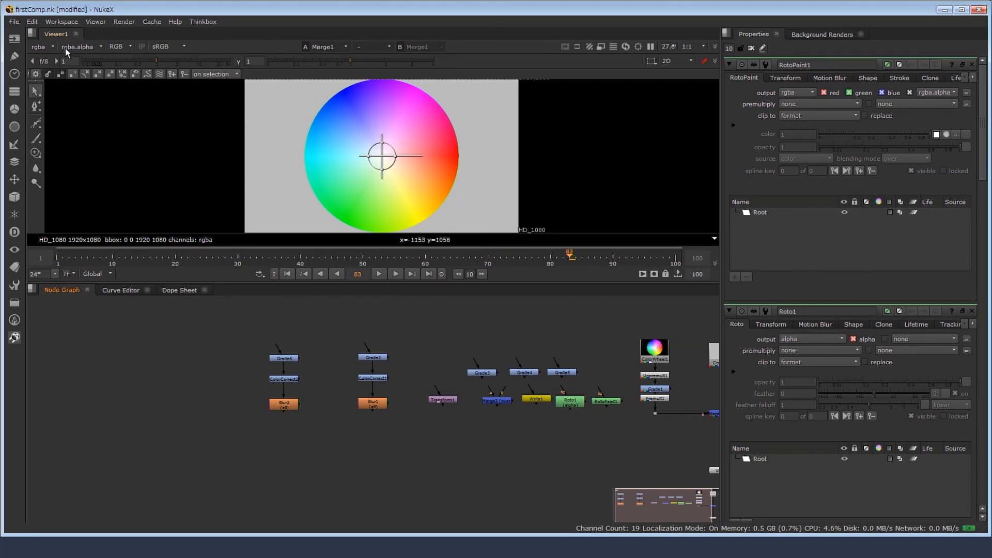
pyautogui.click(26, 22)
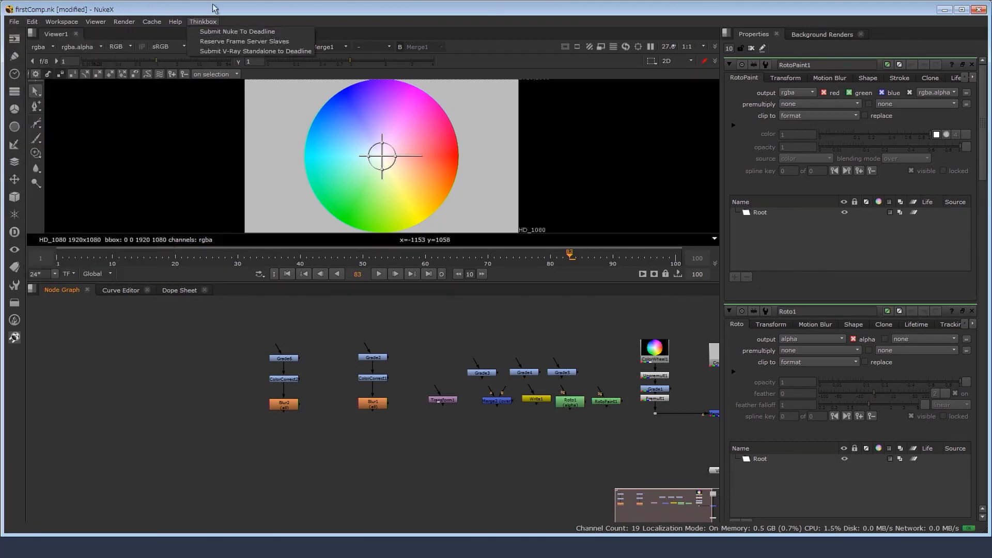
pyautogui.click(203, 21)
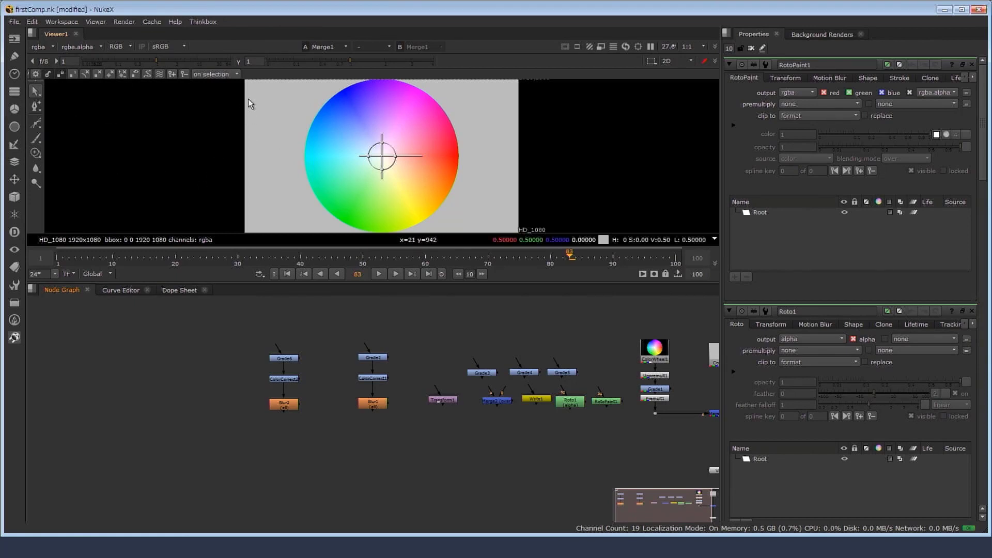
# Make the viewer pane slightly taller than before relative to the node graph
pyautogui.press('f')
pyautogui.scroll(2, 373, 325)
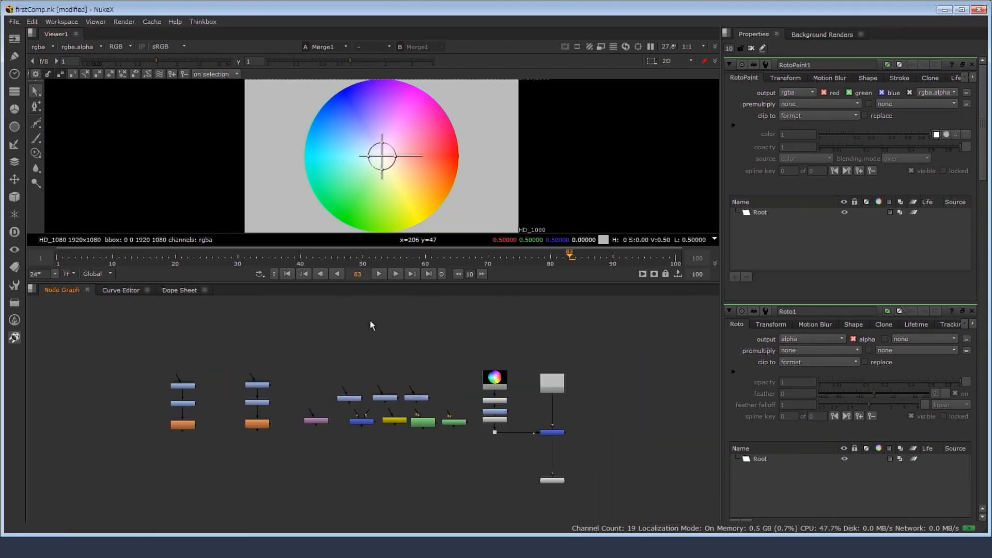
pyautogui.moveTo(370, 325); pyautogui.dragTo(368, 313, button='middle')
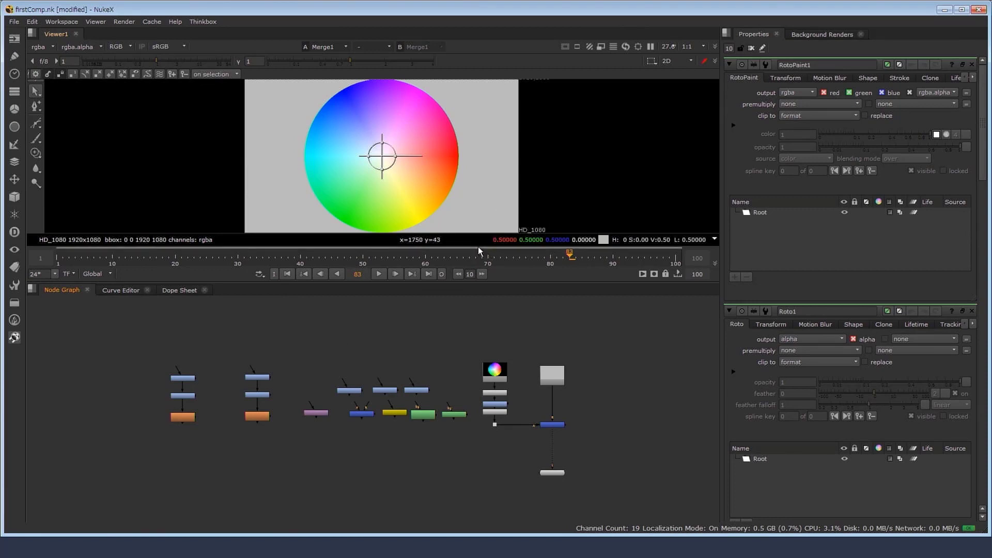
pyautogui.moveTo(468, 284); pyautogui.dragTo(468, 369)
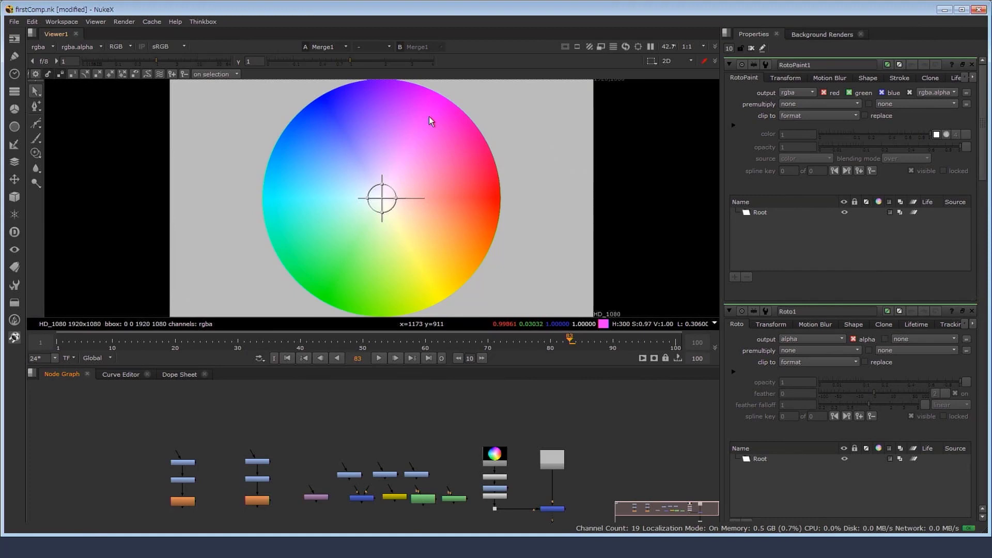
pyautogui.press('f')
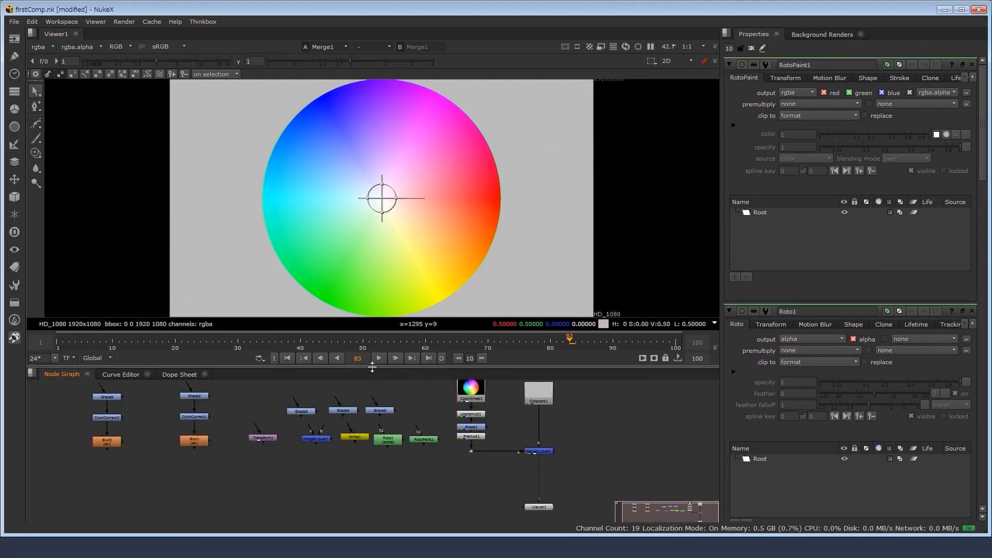
pyautogui.moveTo(376, 368); pyautogui.dragTo(377, 324)
pyautogui.scroll(4, 418, 406)
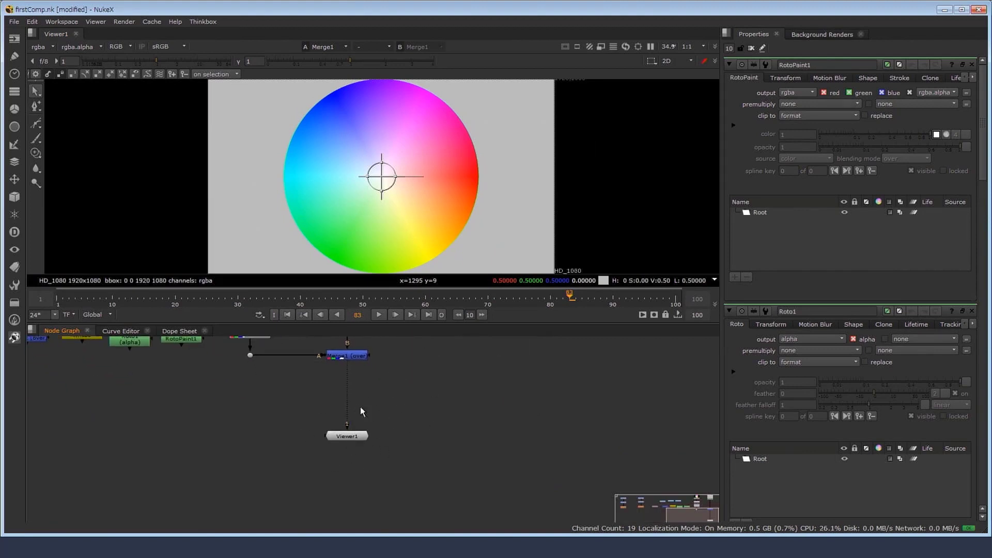
# Select Viewer1 and move it slightly farther below Merge1 in the node graph
pyautogui.scroll(-2, 386, 400)
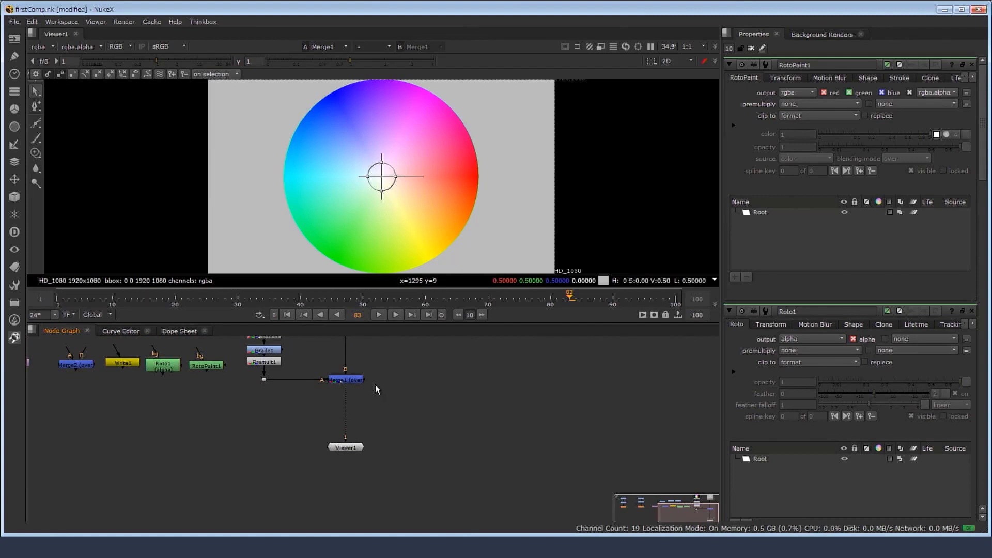
pyautogui.moveTo(410, 479); pyautogui.dragTo(354, 425)
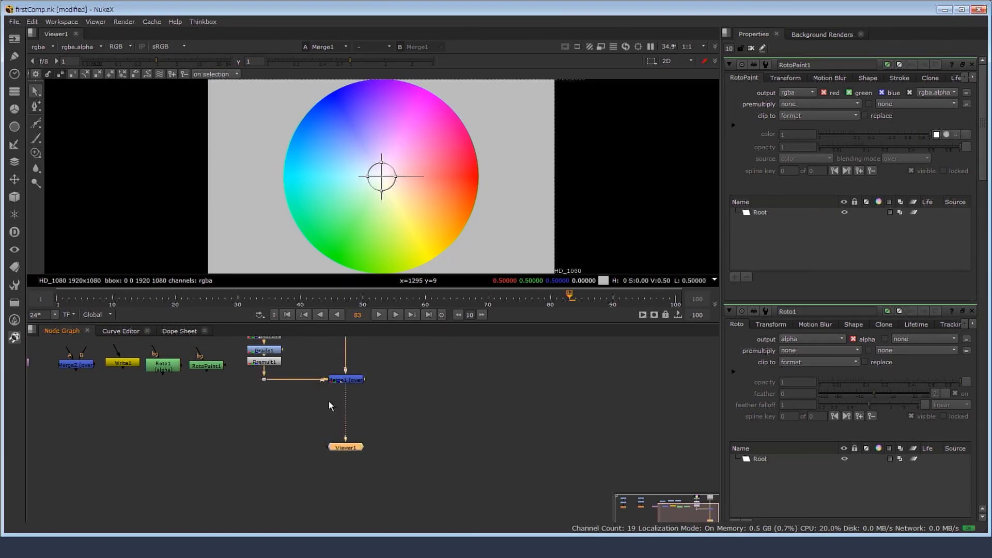
pyautogui.moveTo(405, 398); pyautogui.dragTo(420, 426, button='middle')
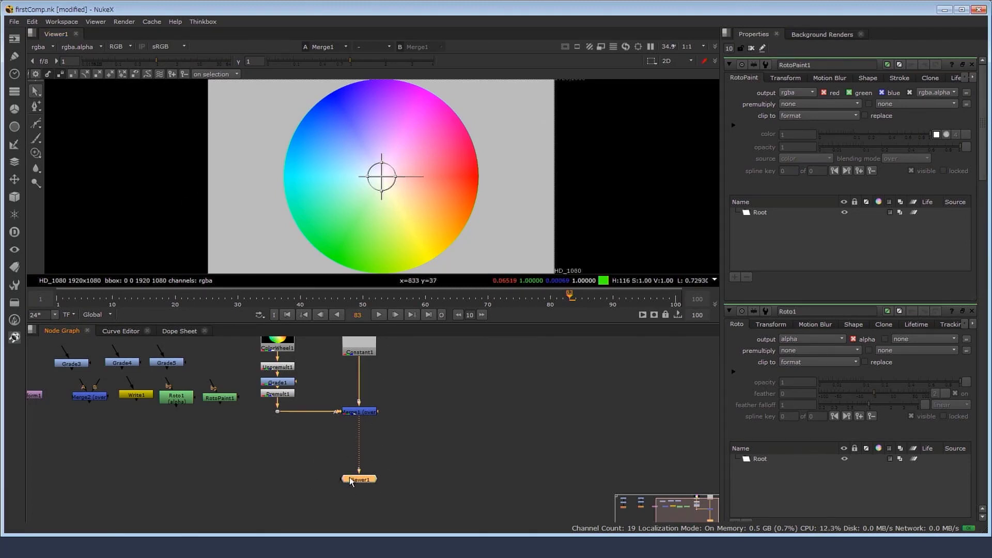
pyautogui.moveTo(359, 426)
pyautogui.mouseDown()
pyautogui.moveTo(340, 426)
pyautogui.moveTo(348, 408)
pyautogui.moveTo(314, 451)
pyautogui.moveTo(347, 456)
pyautogui.moveTo(348, 418)
pyautogui.moveTo(354, 452)
pyautogui.moveTo(358, 413)
pyautogui.mouseUp()
pyautogui.scroll(-3, 404, 430)
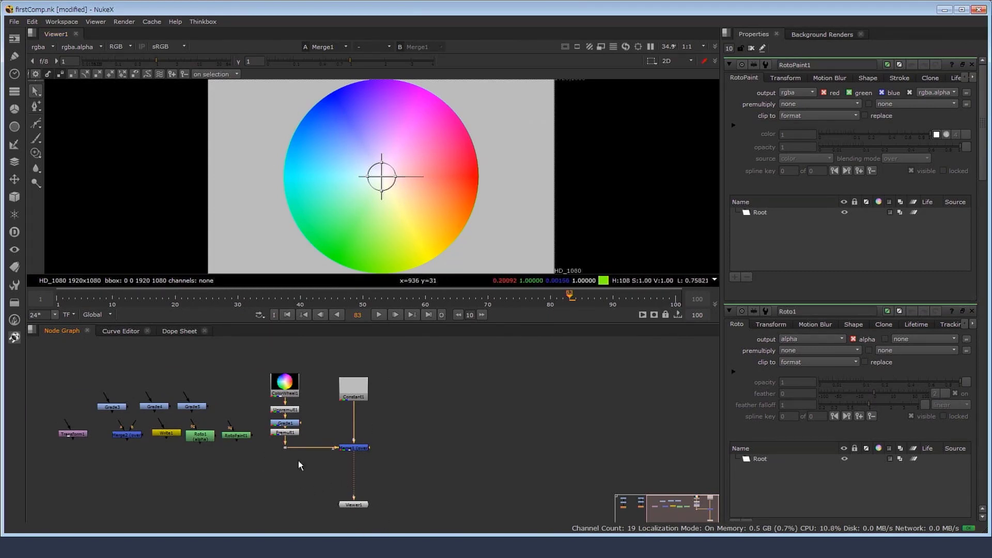
pyautogui.moveTo(381, 428); pyautogui.dragTo(383, 396, button='middle')
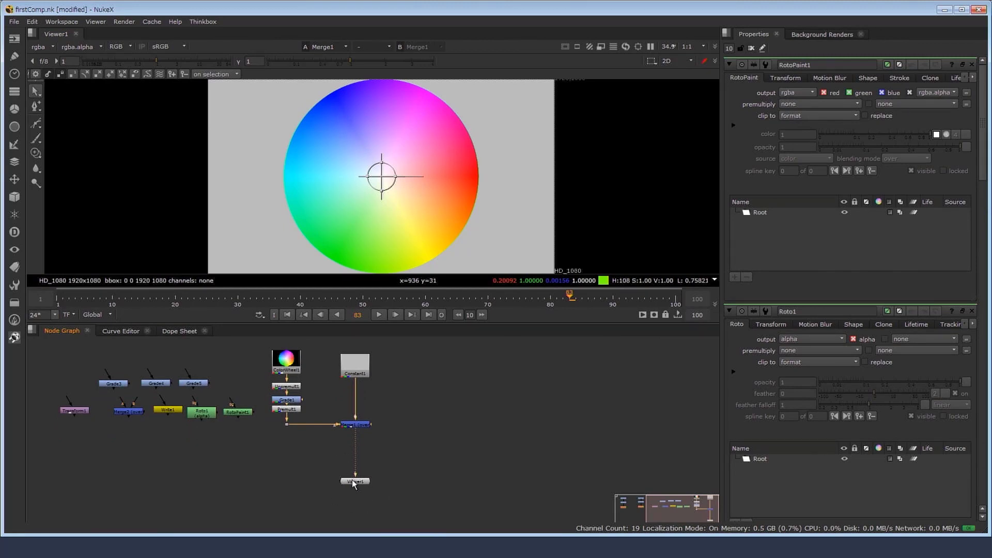
pyautogui.moveTo(354, 482); pyautogui.dragTo(348, 494)
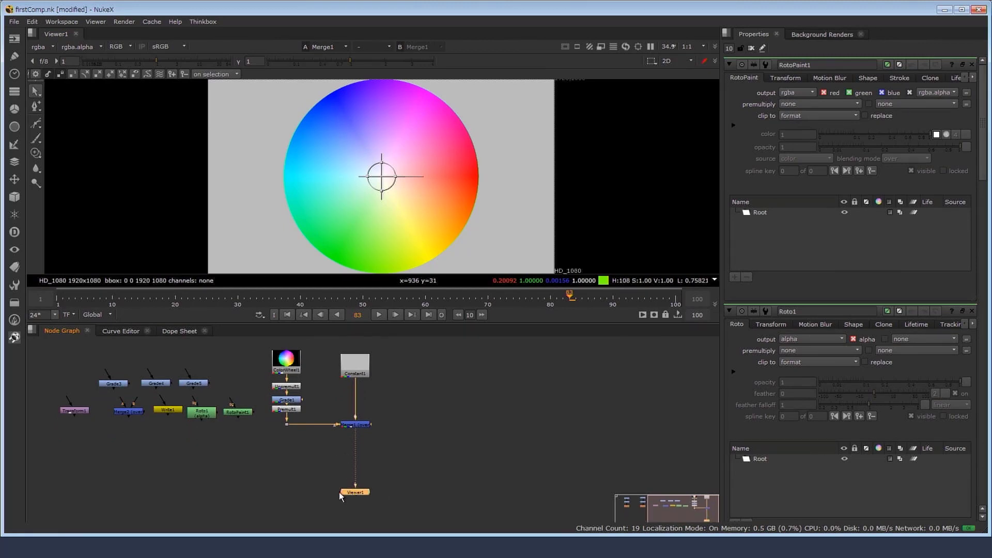
# Connect additional Viewer1 inputs to ColorWheel1 and Constant1, moving Viewer1 to the right of the Merge1 branch
pyautogui.press('f')
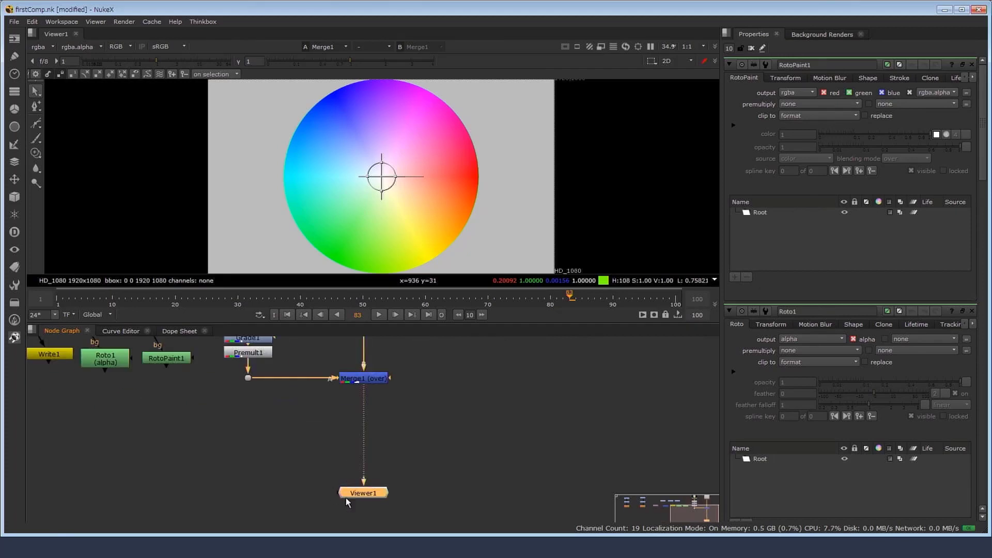
pyautogui.press('f')
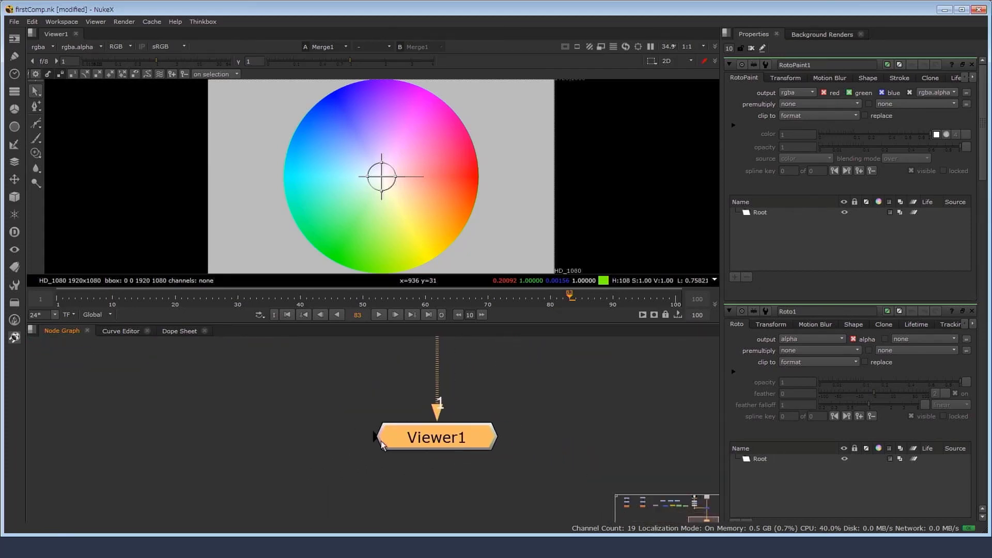
pyautogui.scroll(-5, 288, 417)
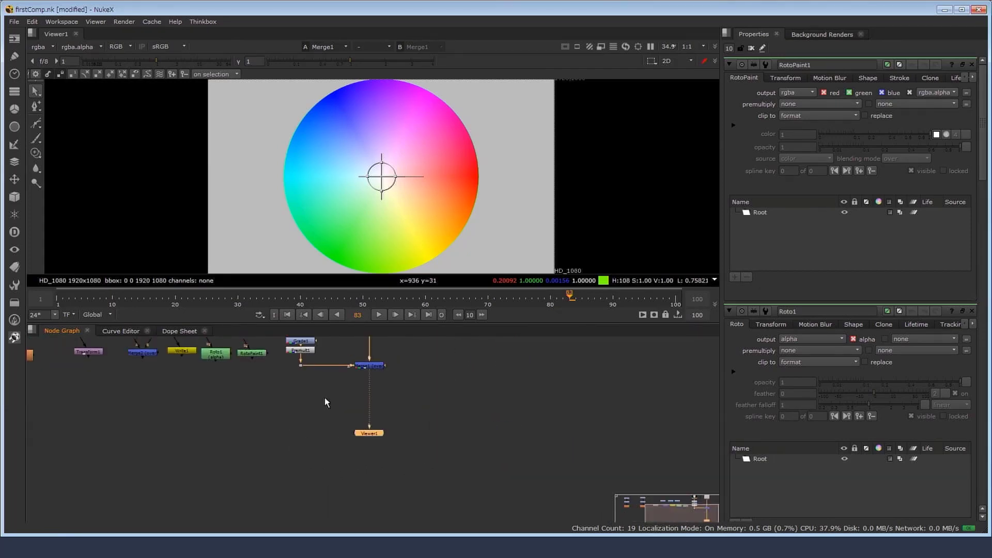
pyautogui.moveTo(365, 474); pyautogui.dragTo(316, 384)
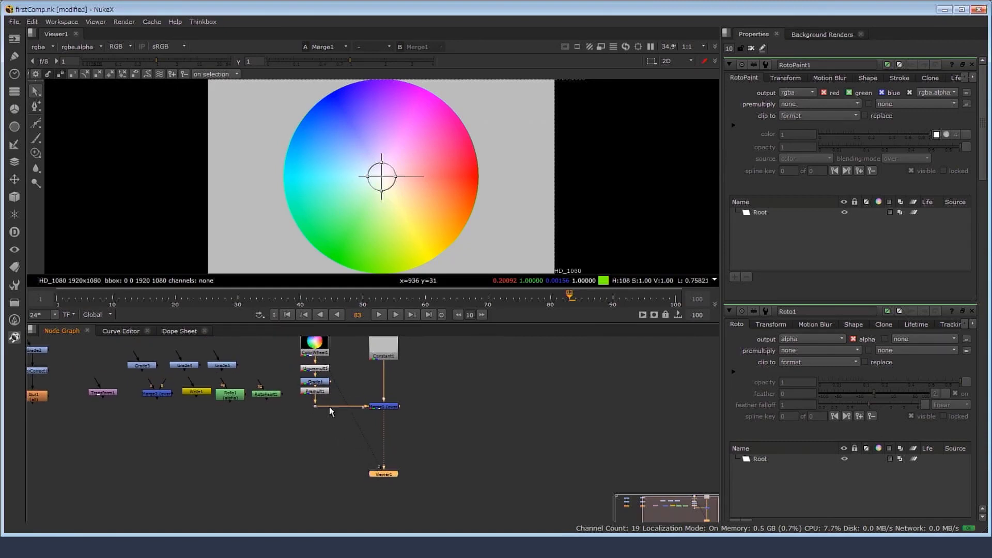
pyautogui.moveTo(384, 474); pyautogui.dragTo(423, 471)
pyautogui.moveTo(420, 466); pyautogui.dragTo(390, 367)
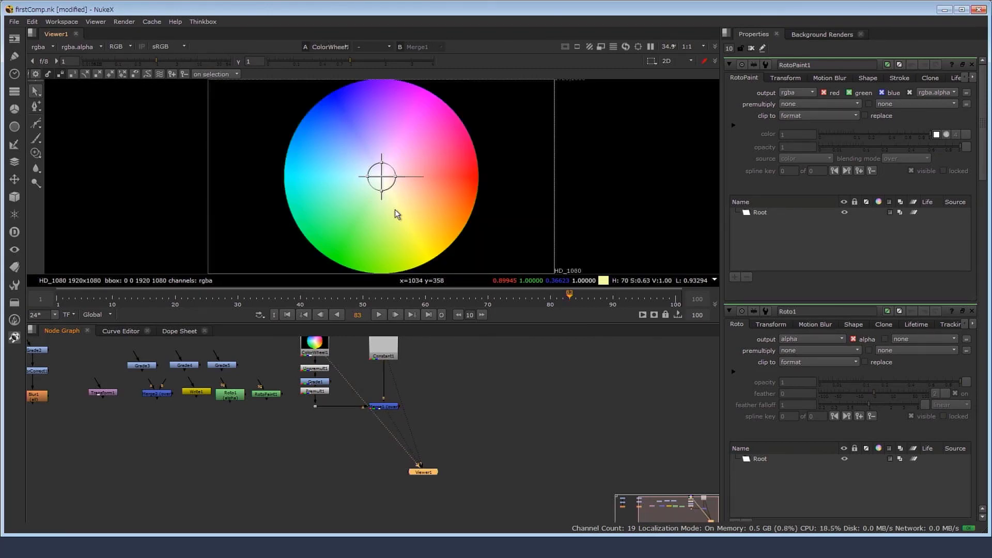
# Switch the viewer display between its Constant1, Merge1 and ColorWheel1 inputs to compare them
pyautogui.press('1')
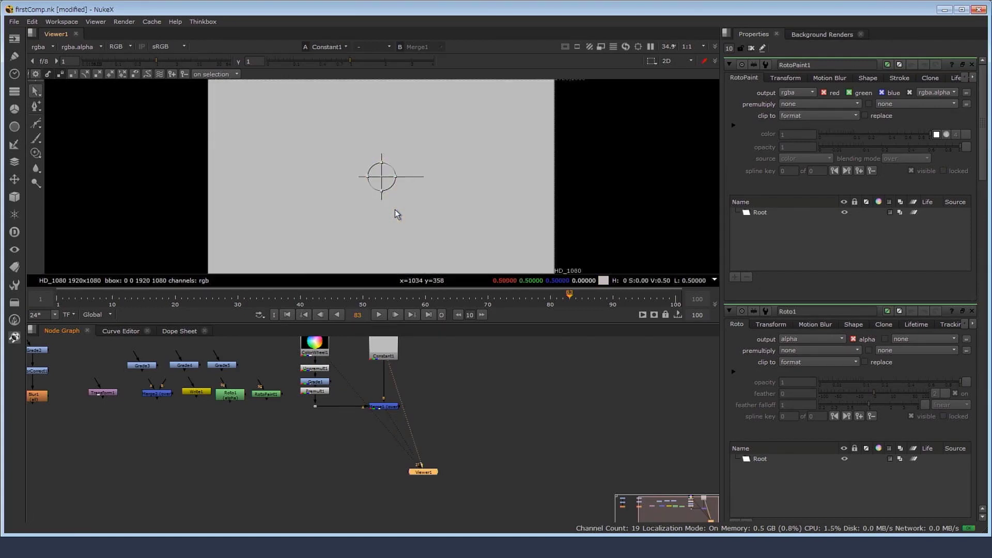
pyautogui.press('2')
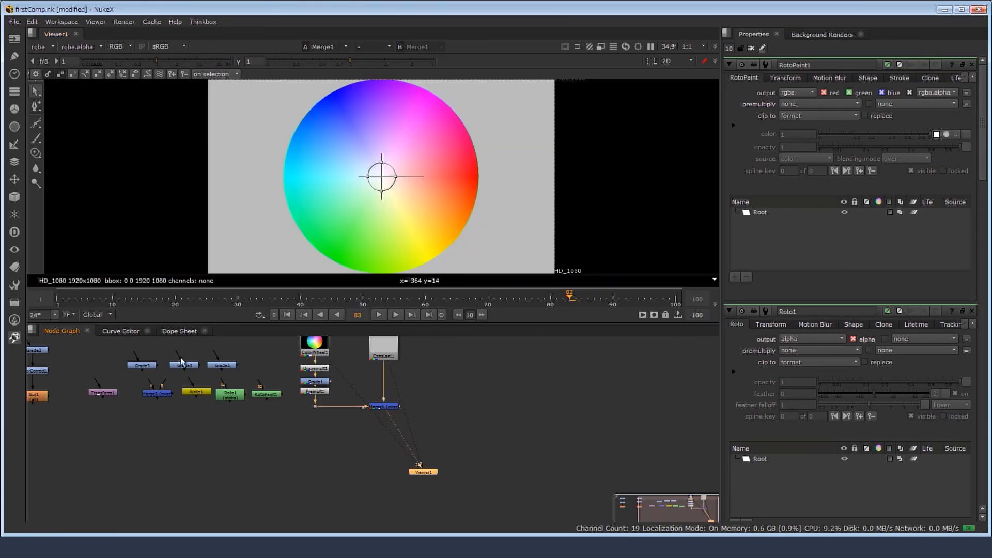
pyautogui.scroll(3, 388, 475)
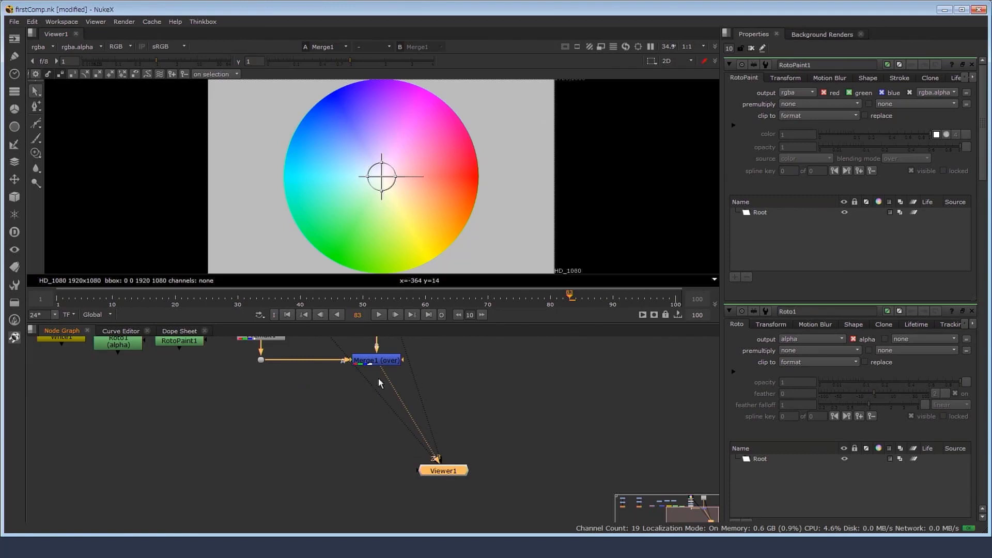
pyautogui.press('1')
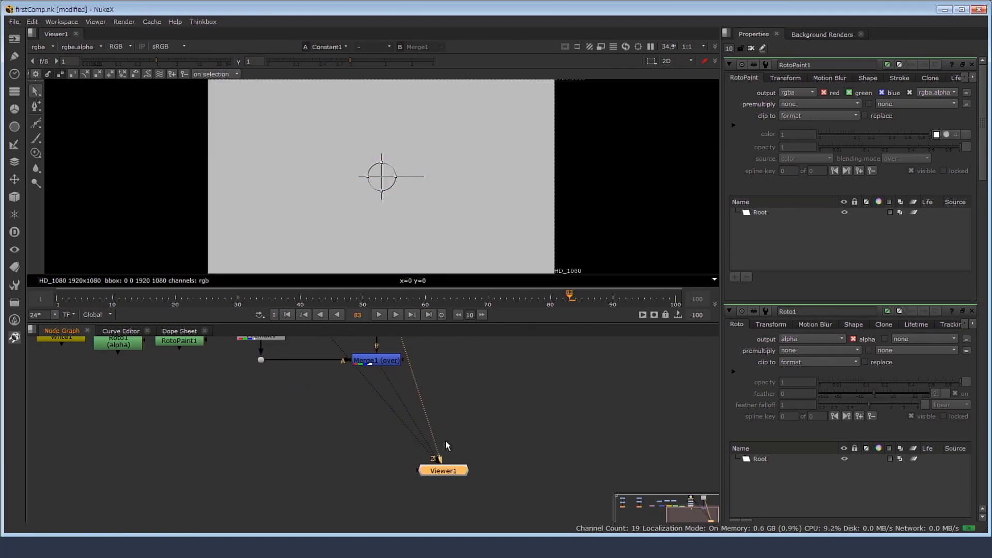
pyautogui.press('3')
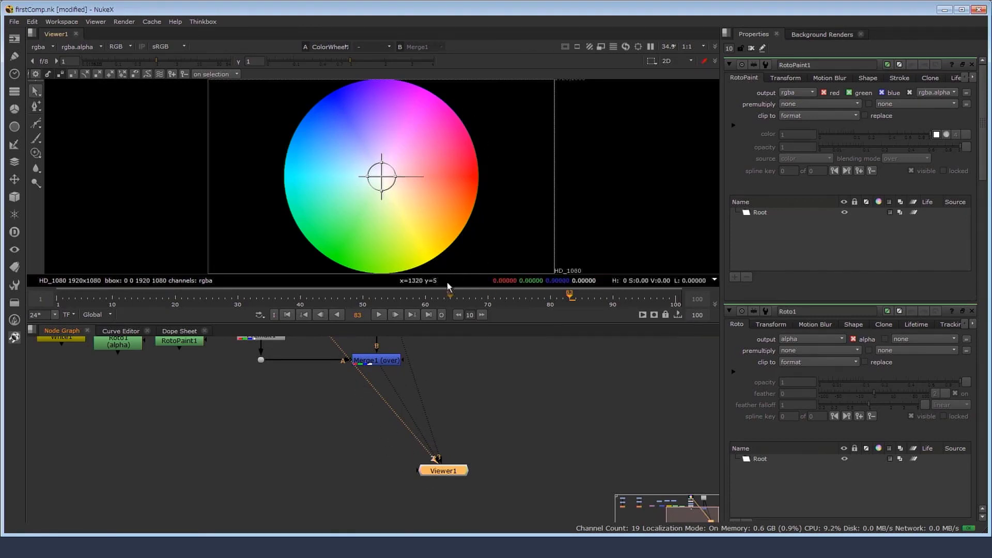
pyautogui.scroll(-2, 398, 420)
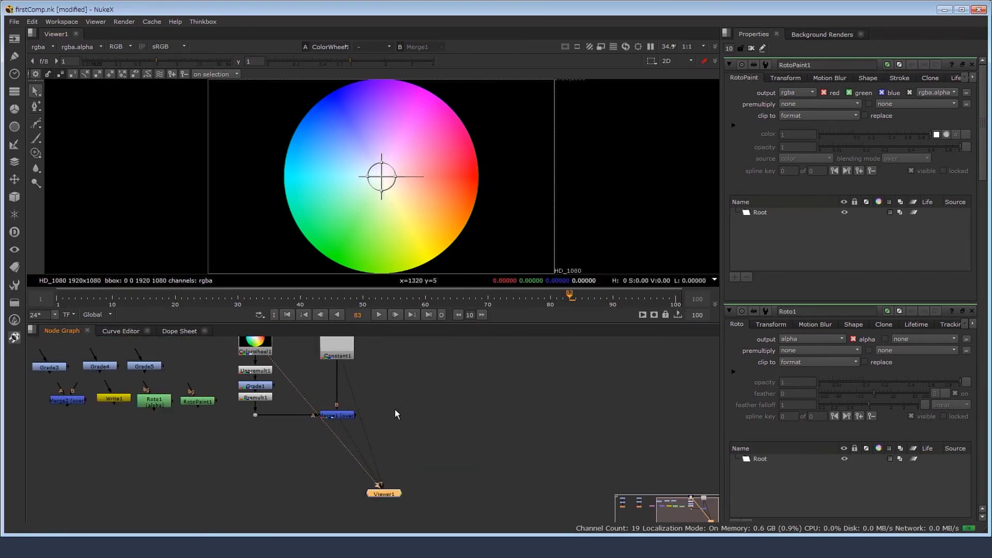
# Disconnect all inputs of the Viewer1 node in the node graph
pyautogui.click(381, 492)
pyautogui.hotkey('ctrl', 'd')
pyautogui.scroll(-1, 381, 490)
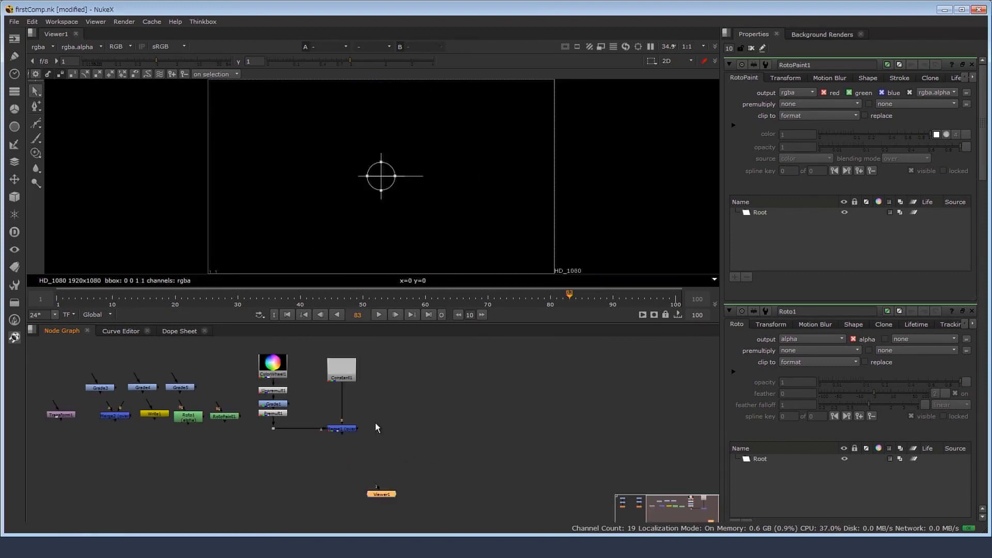
# Connect Viewer1 to Constant1, ColorWheel1 and Merge1, and move Viewer1 to between and below the two branches
pyautogui.click(343, 373)
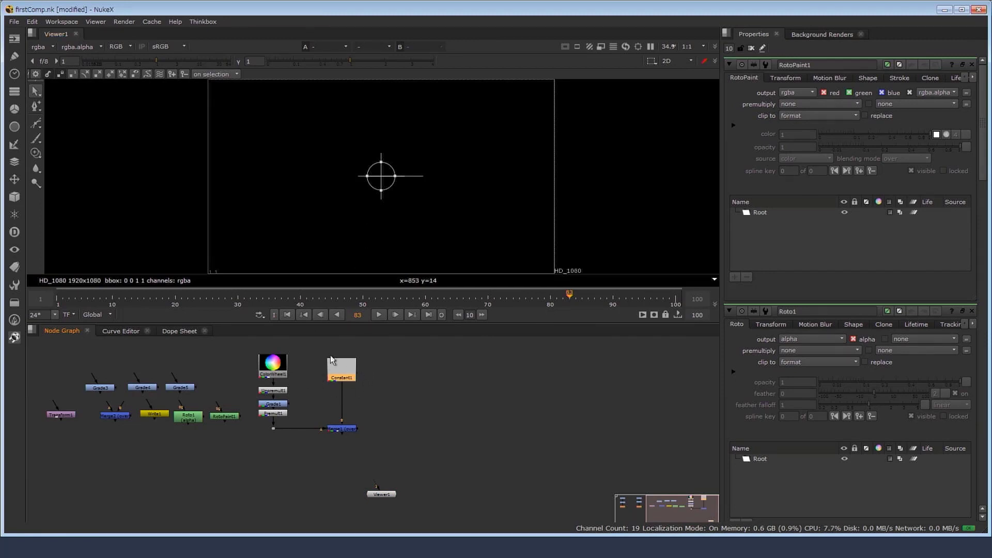
pyautogui.press('1')
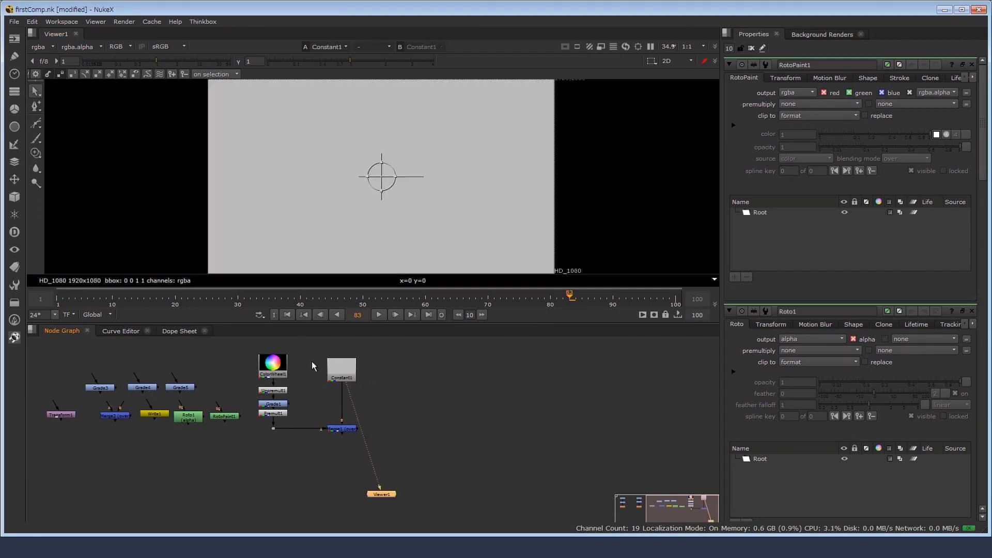
pyautogui.click(279, 368)
pyautogui.press('1')
pyautogui.click(343, 428)
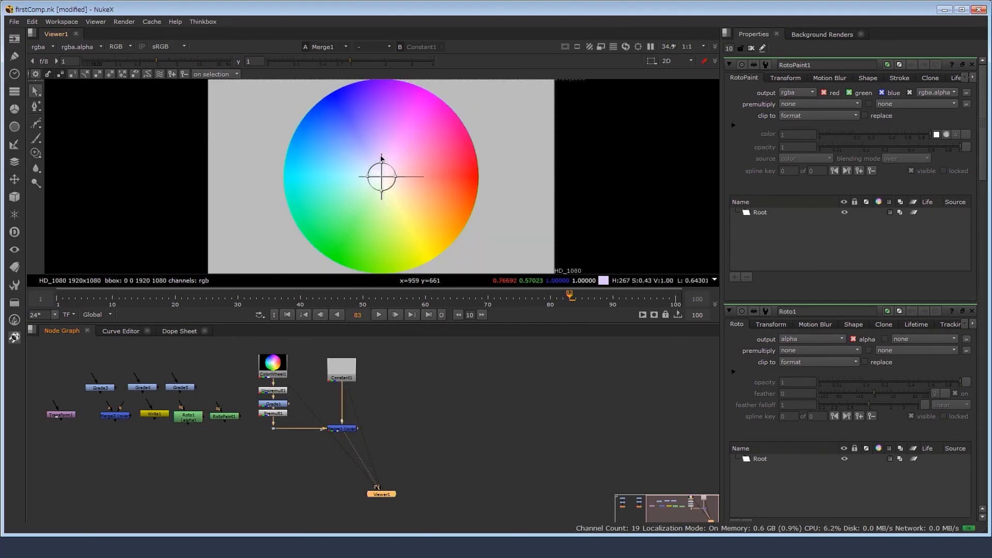
pyautogui.moveTo(381, 493); pyautogui.dragTo(294, 490)
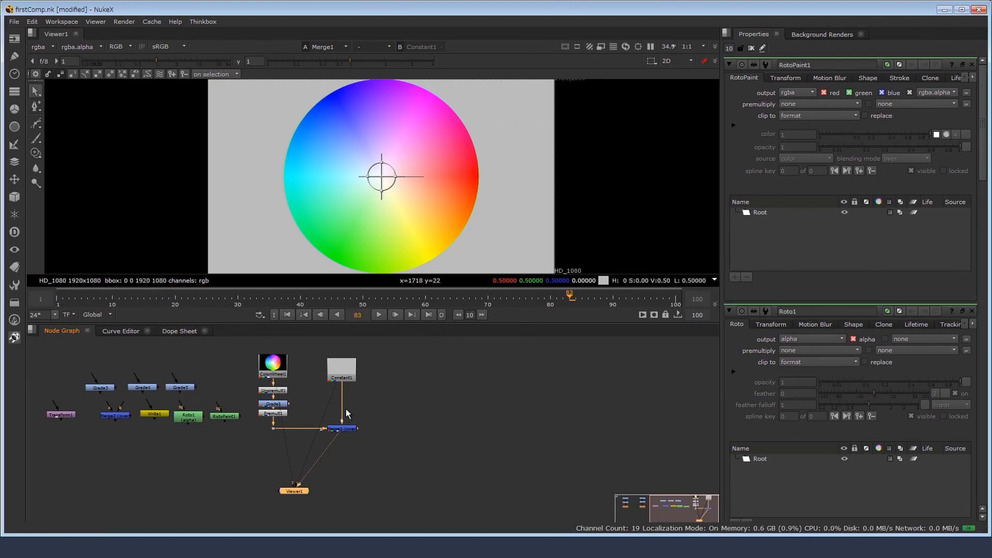
pyautogui.moveTo(294, 491); pyautogui.dragTo(292, 490)
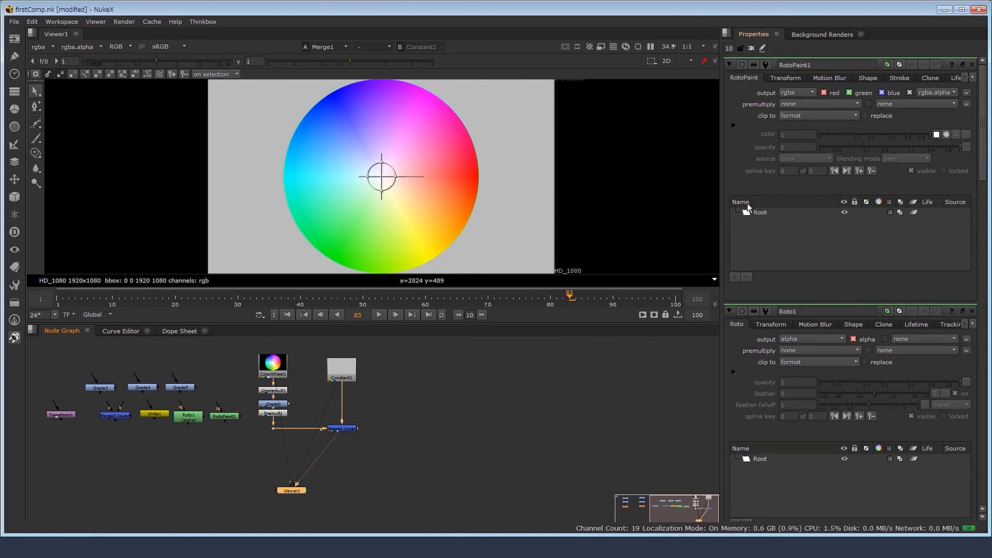
# Widen the Properties pane slightly and look through the stacked property panels of the open nodes
pyautogui.moveTo(715, 275); pyautogui.dragTo(694, 118)
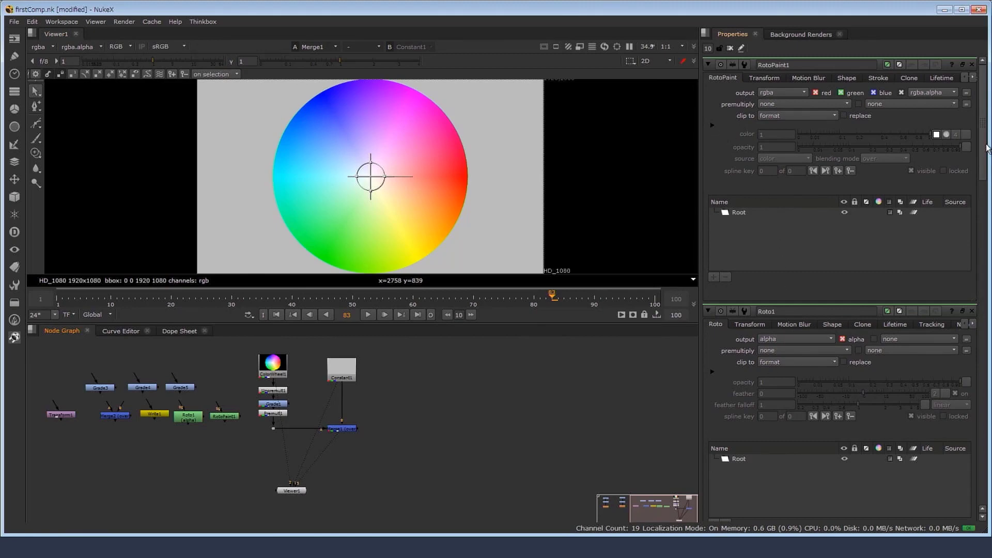
pyautogui.moveTo(984, 151); pyautogui.dragTo(986, 309)
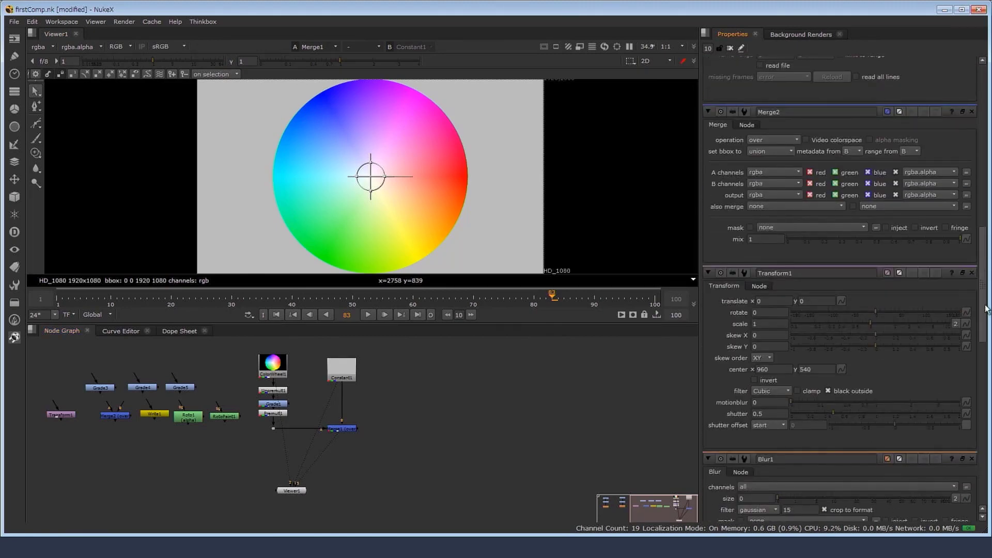
pyautogui.scroll(10, 754, 93)
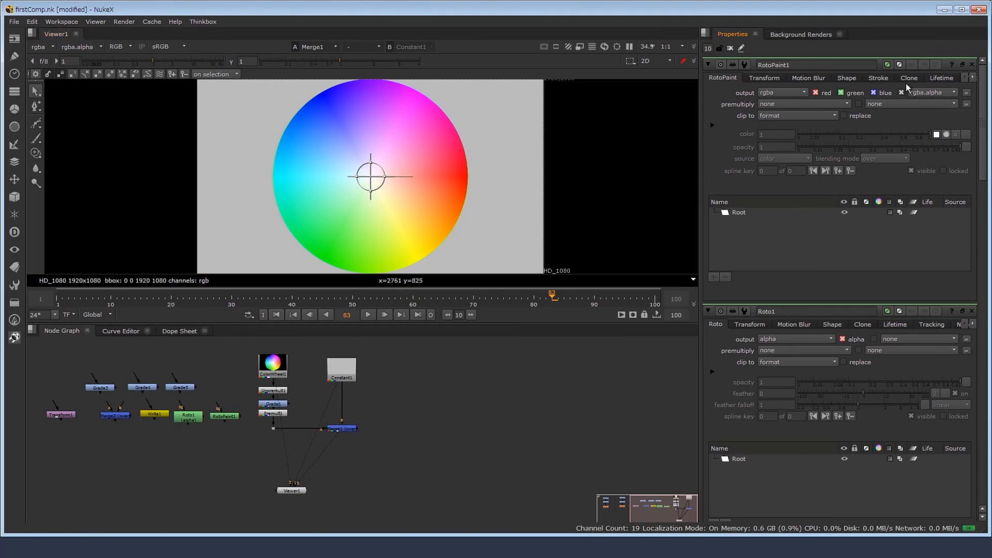
# Close the RotoPaint1, Roto1 and Write1 property panels individually, and clear all remaining panels at once
pyautogui.moveTo(984, 99)
pyautogui.mouseDown()
pyautogui.moveTo(983, 413)
pyautogui.moveTo(983, 111)
pyautogui.mouseUp()
pyautogui.click(972, 65)
pyautogui.click(971, 65)
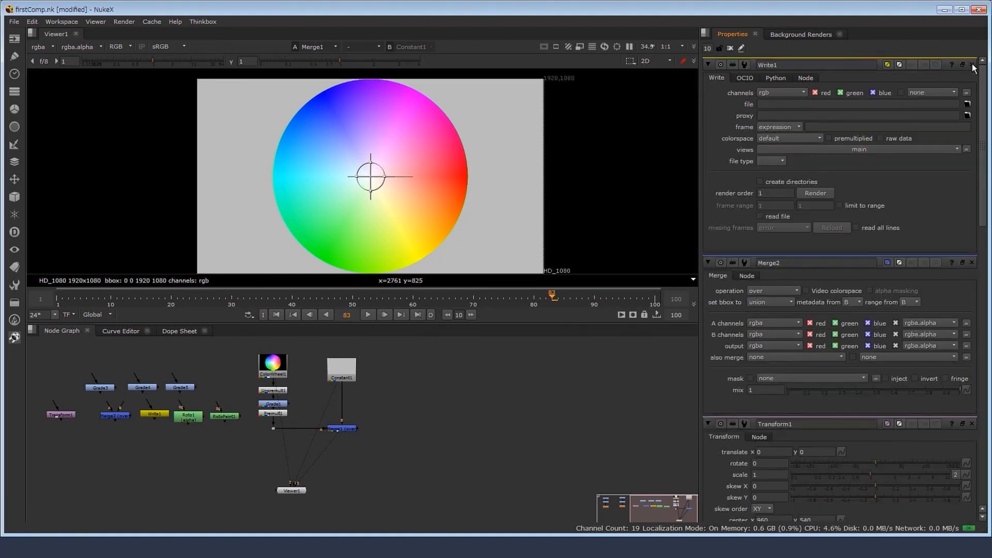
pyautogui.click(971, 65)
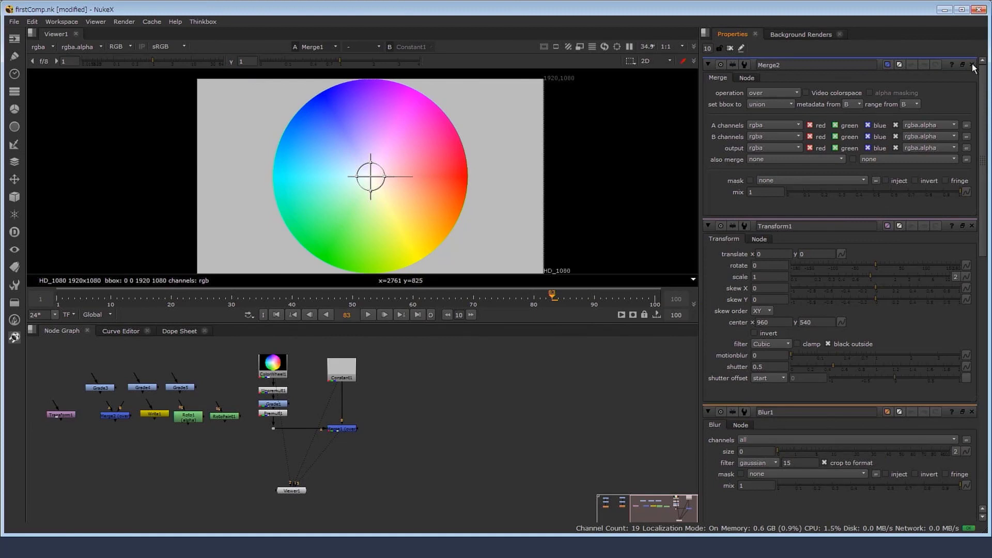
pyautogui.click(730, 48)
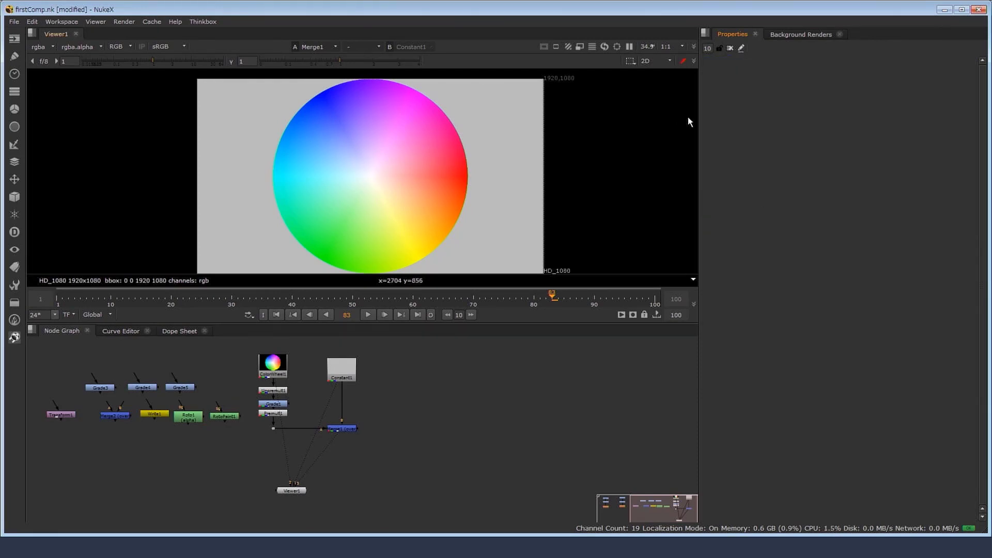
# Limit the Properties pane to 1 open panel, and add a Transform node in empty graph space with a key on its translate
pyautogui.click(707, 47)
pyautogui.press('t')
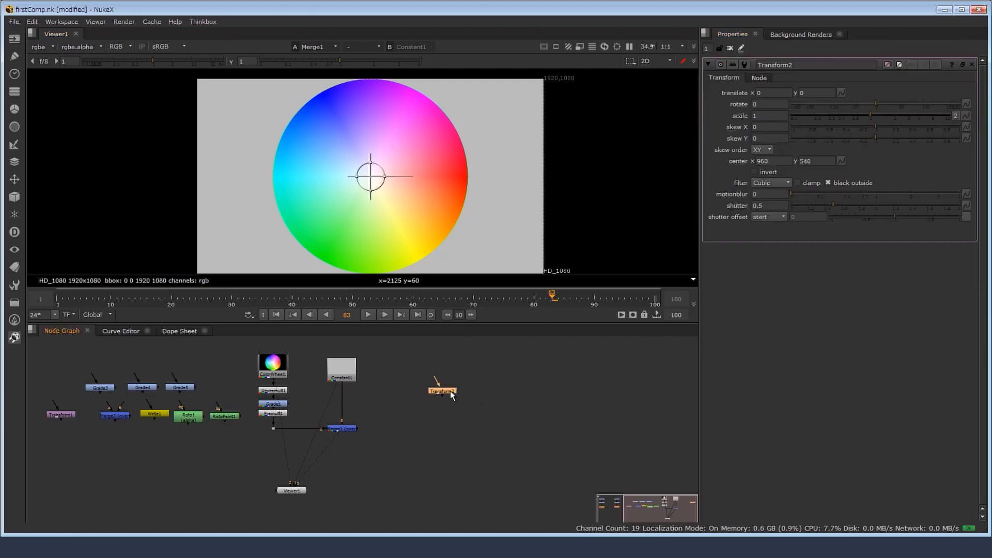
pyautogui.click(841, 93)
pyautogui.click(857, 97)
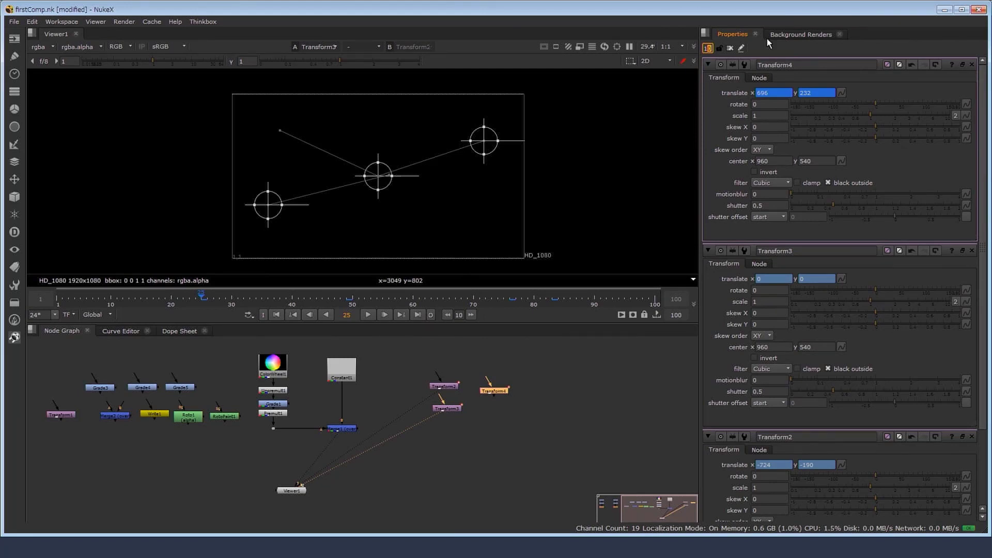
# Set the maximum number of open property panels to 1 and open the Transform2 node's properties
pyautogui.write('1')
pyautogui.press('Return')
pyautogui.click(360, 469)
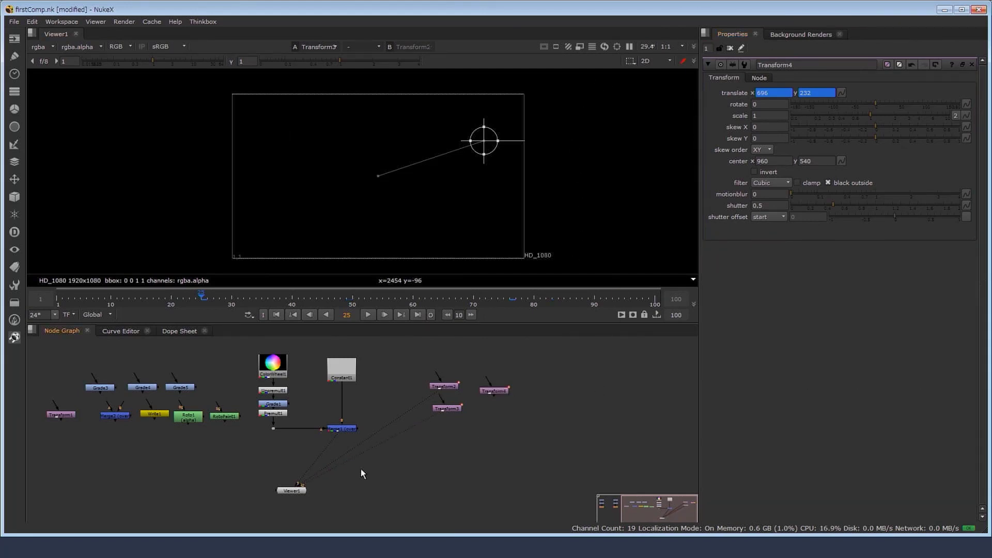
pyautogui.doubleClick(446, 386)
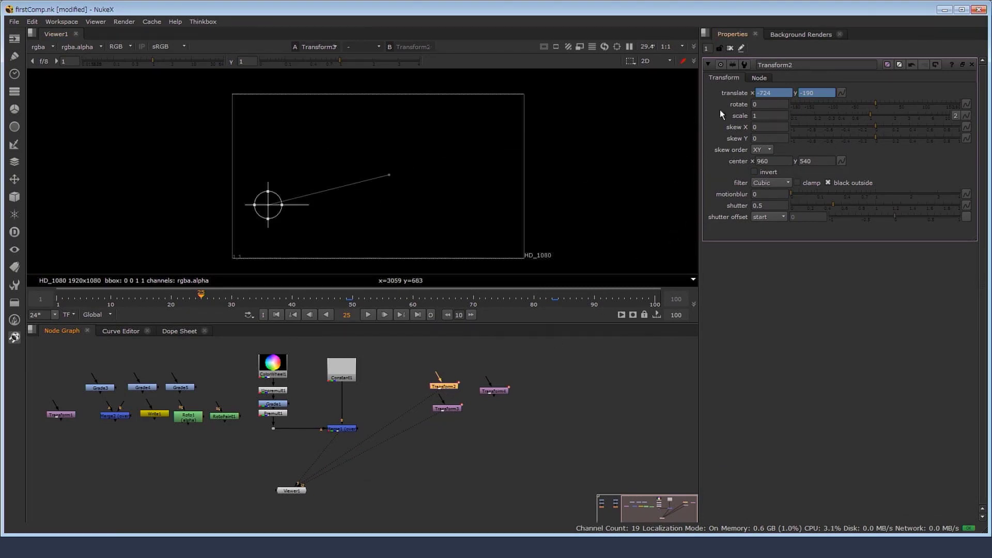
pyautogui.click(772, 81)
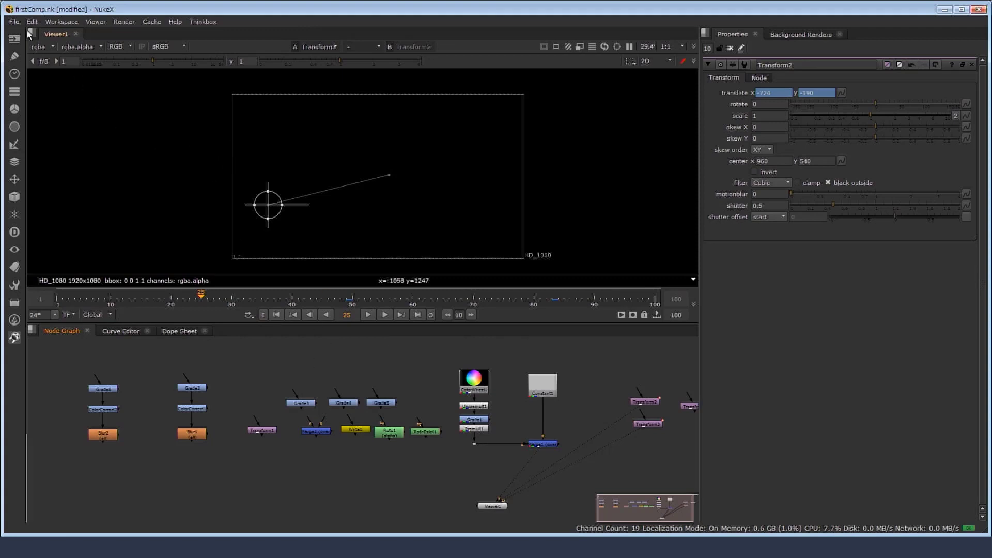
# Open the script all_node2.nk from the BasicTraining folder and enlarge the node graph by shrinking the viewer pane
pyautogui.click(14, 22)
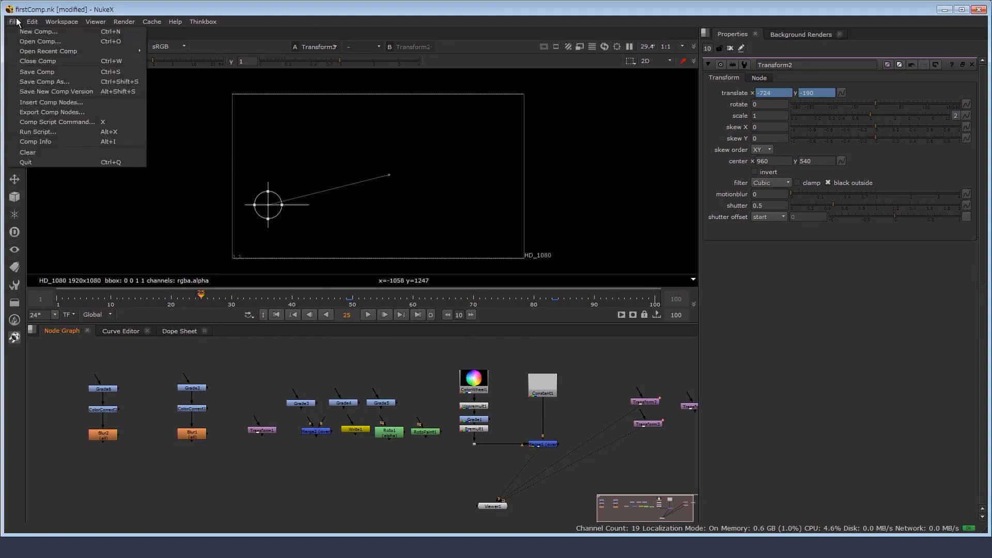
pyautogui.click(81, 41)
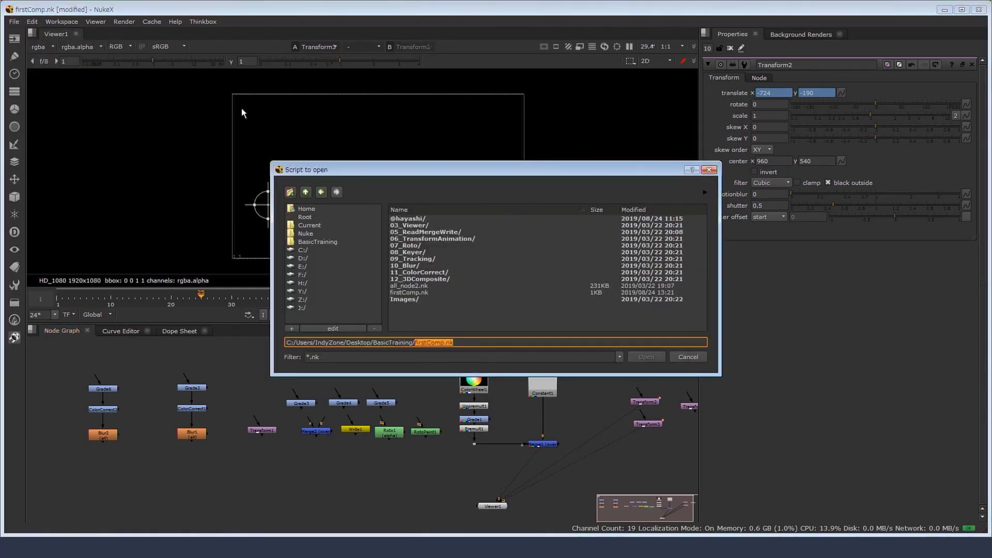
pyautogui.click(405, 285)
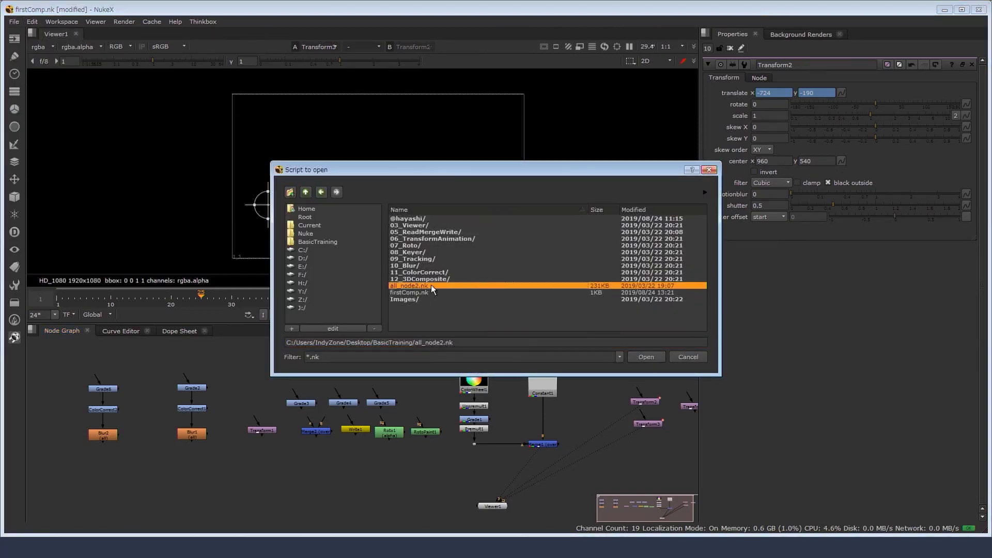
pyautogui.click(646, 357)
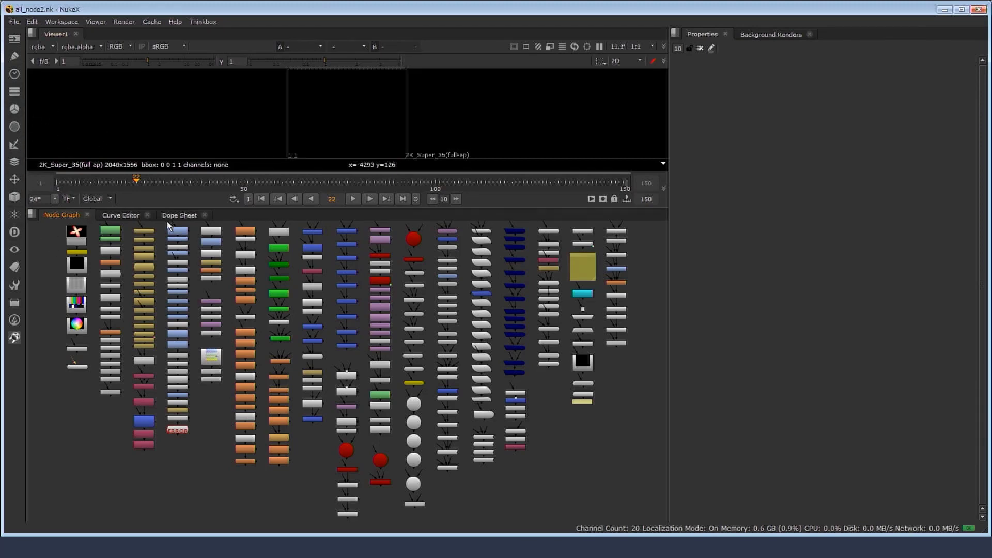
pyautogui.moveTo(249, 197); pyautogui.dragTo(249, 149)
# Examine the collection of nodes arranged in columns across the node graph, both as an overview and close enough to read their names
pyautogui.scroll(2, 243, 225)
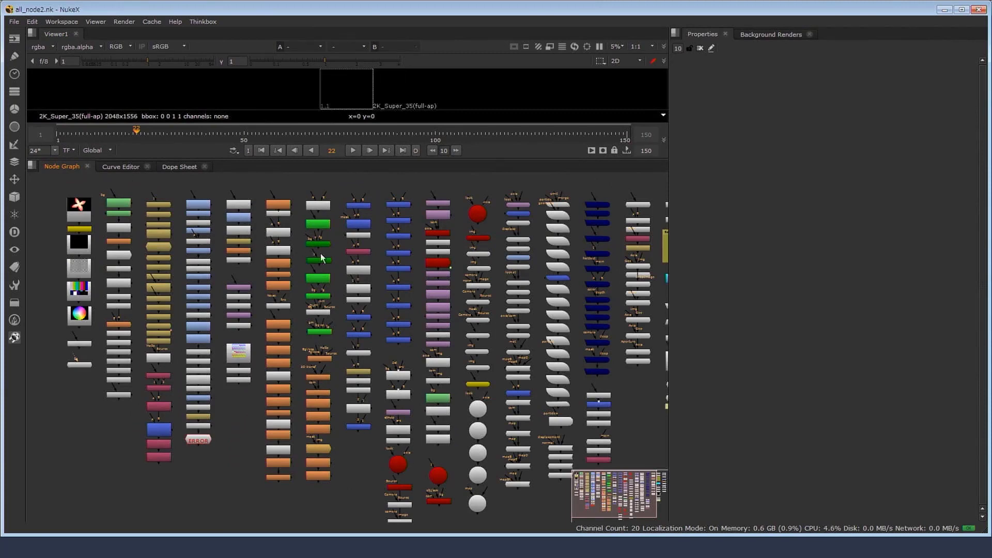
pyautogui.scroll(2, 219, 216)
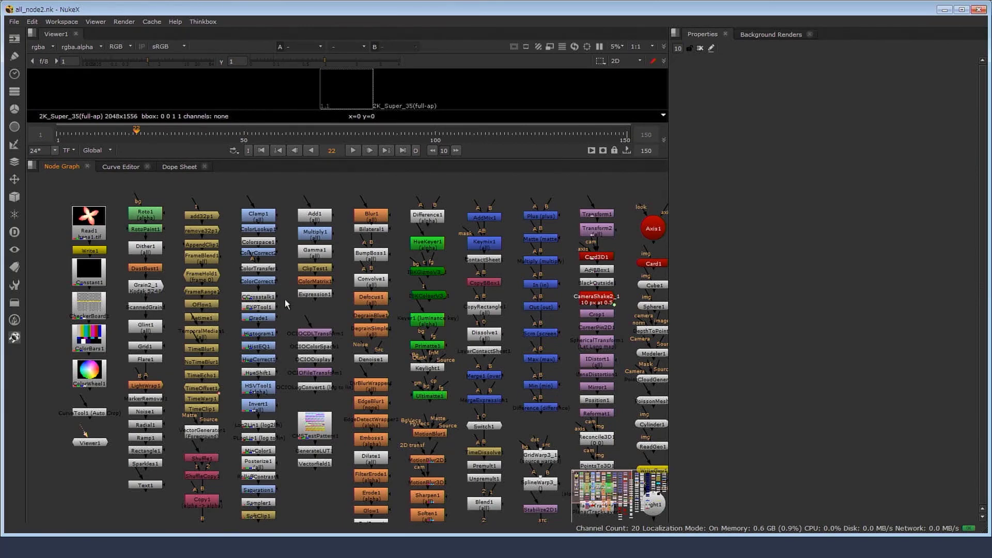
pyautogui.scroll(-3, 276, 291)
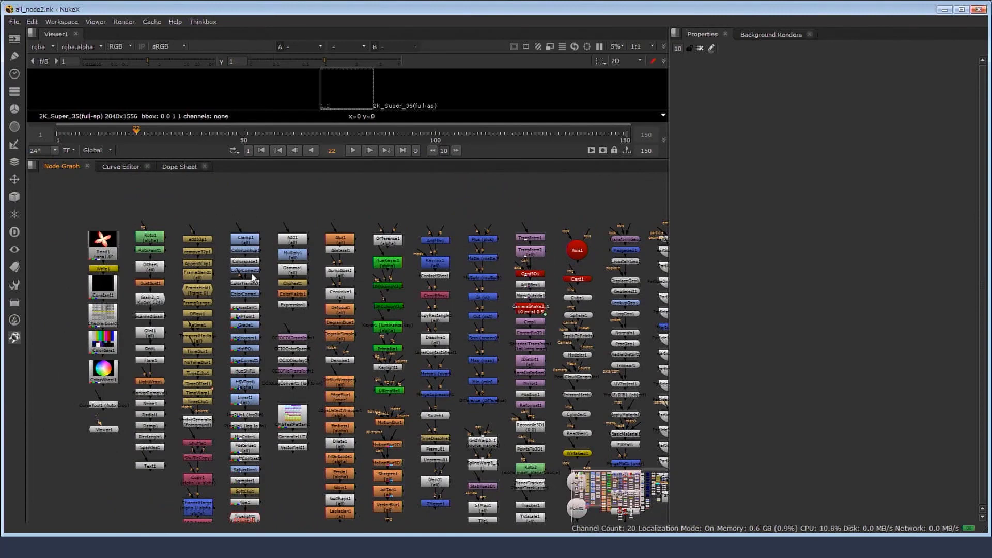
pyautogui.moveTo(252, 336); pyautogui.dragTo(246, 305, button='middle')
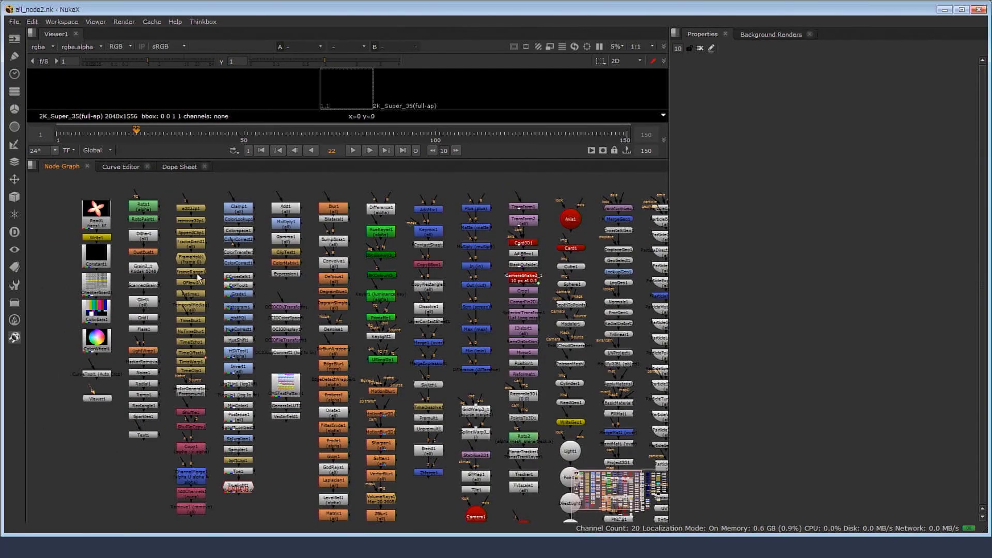
pyautogui.moveTo(320, 295); pyautogui.dragTo(207, 278, button='middle')
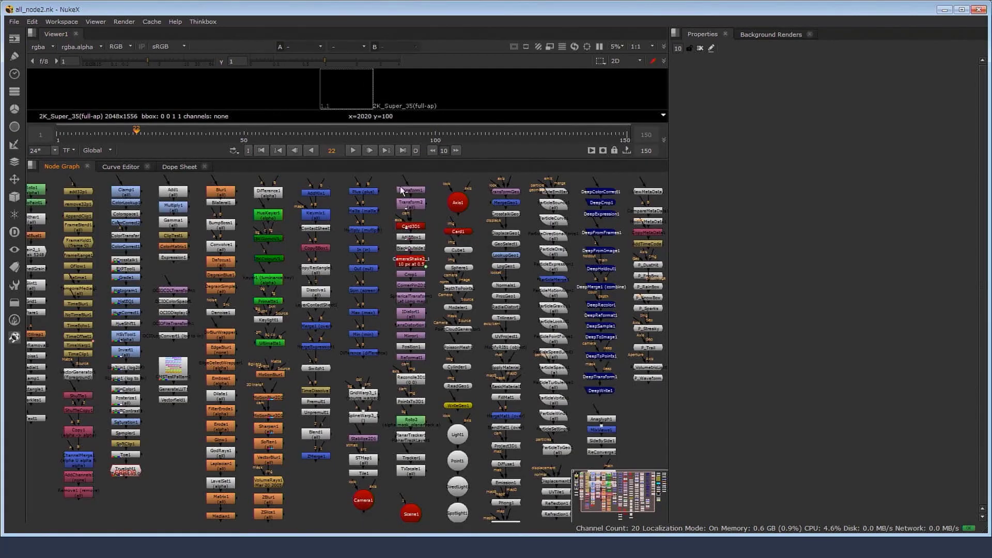
pyautogui.click(418, 190)
pyautogui.scroll(-5, 431, 286)
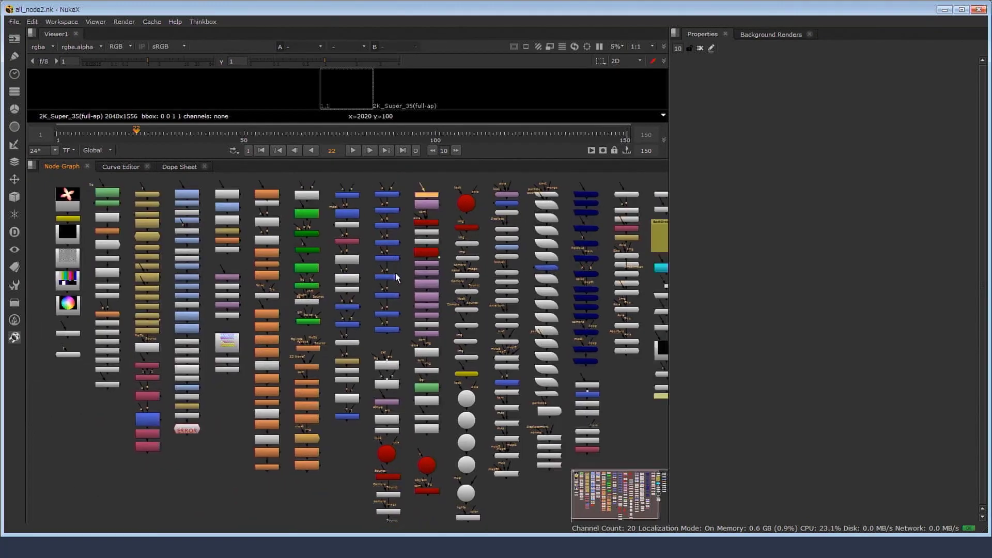
pyautogui.scroll(5, 388, 246)
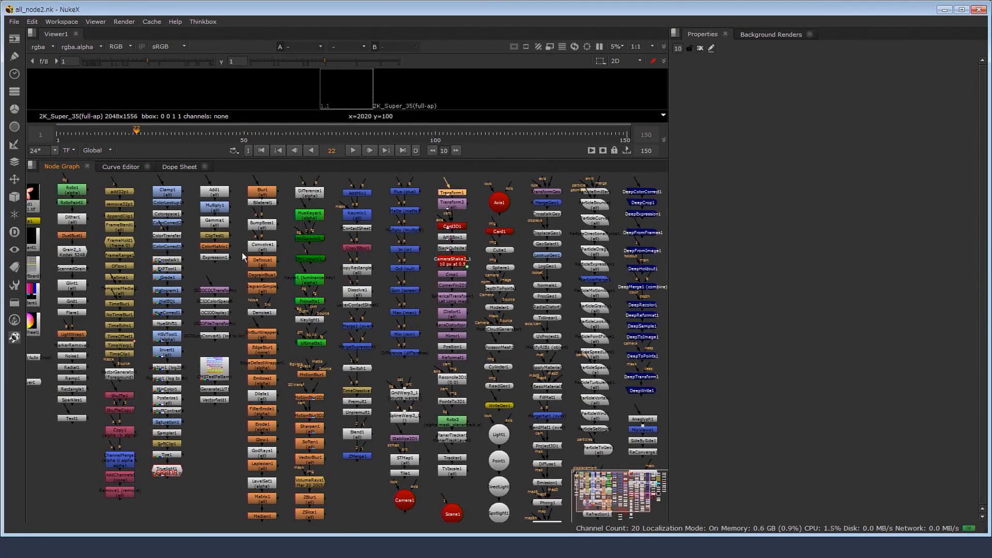
pyautogui.scroll(-1, 243, 209)
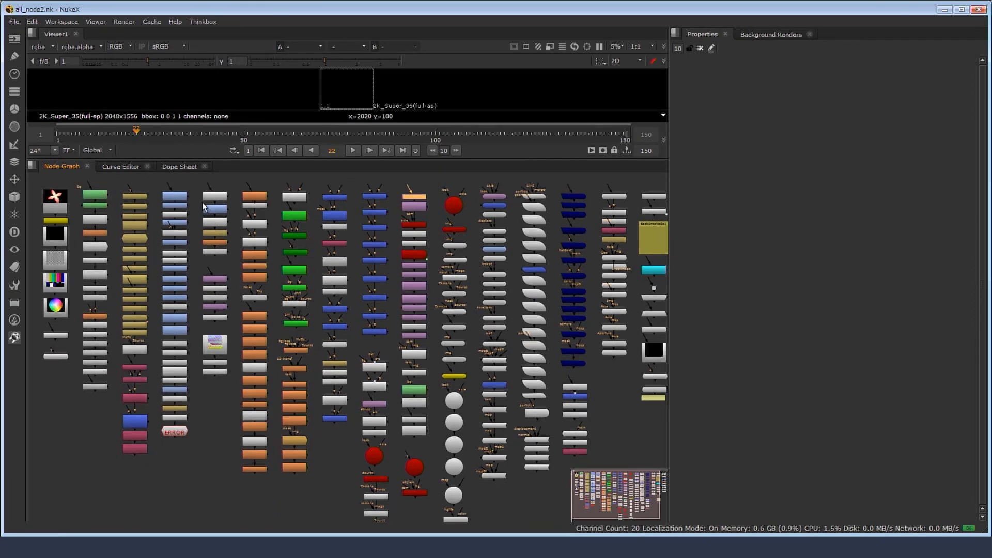
pyautogui.scroll(-1, 289, 224)
pyautogui.scroll(1, 333, 234)
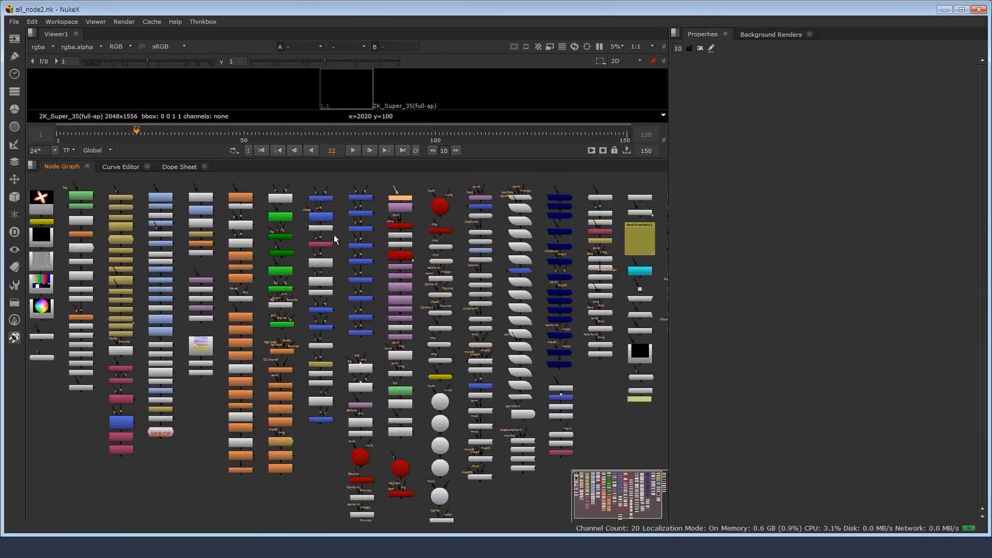
pyautogui.scroll(1, 326, 231)
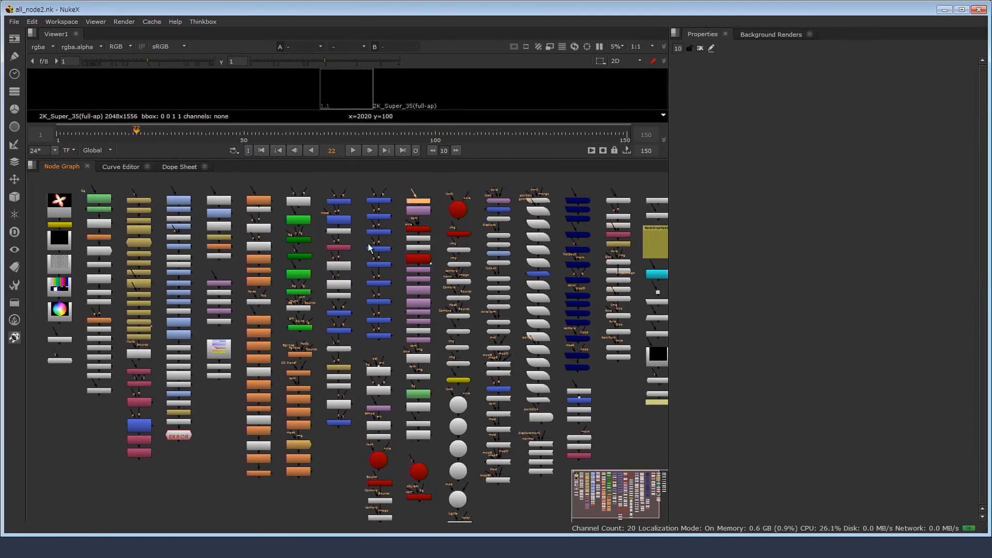
pyautogui.moveTo(307, 224); pyautogui.dragTo(334, 218, button='middle')
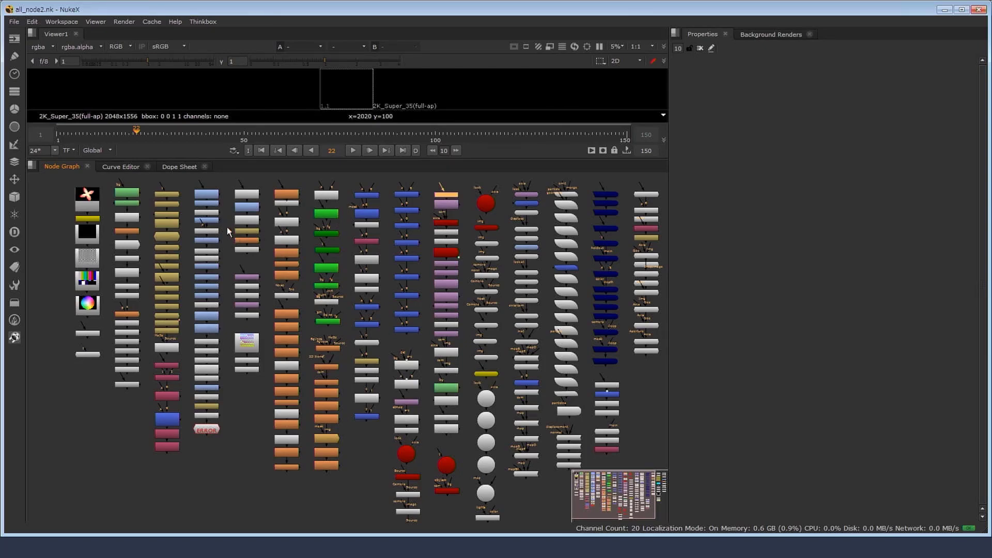
pyautogui.moveTo(227, 231); pyautogui.dragTo(284, 233, button='middle')
pyautogui.moveTo(199, 238); pyautogui.dragTo(311, 246, button='middle')
pyautogui.moveTo(477, 340); pyautogui.dragTo(307, 295, button='middle')
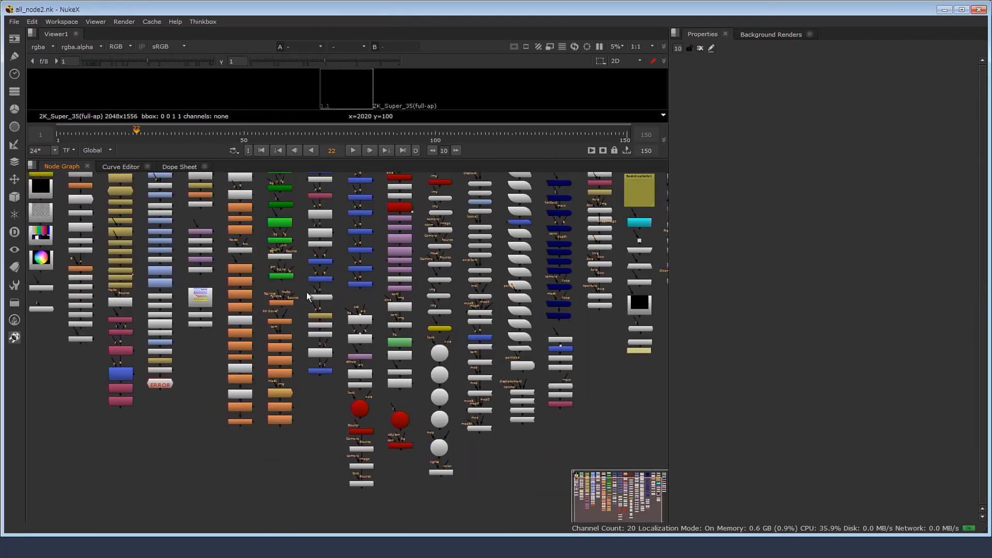
# Add a CheckerBoard node in empty space beside the node columns and show it in an enlarged Viewer
pyautogui.moveTo(121, 258); pyautogui.dragTo(413, 275, button='middle')
pyautogui.moveTo(154, 201); pyautogui.dragTo(237, 245, button='middle')
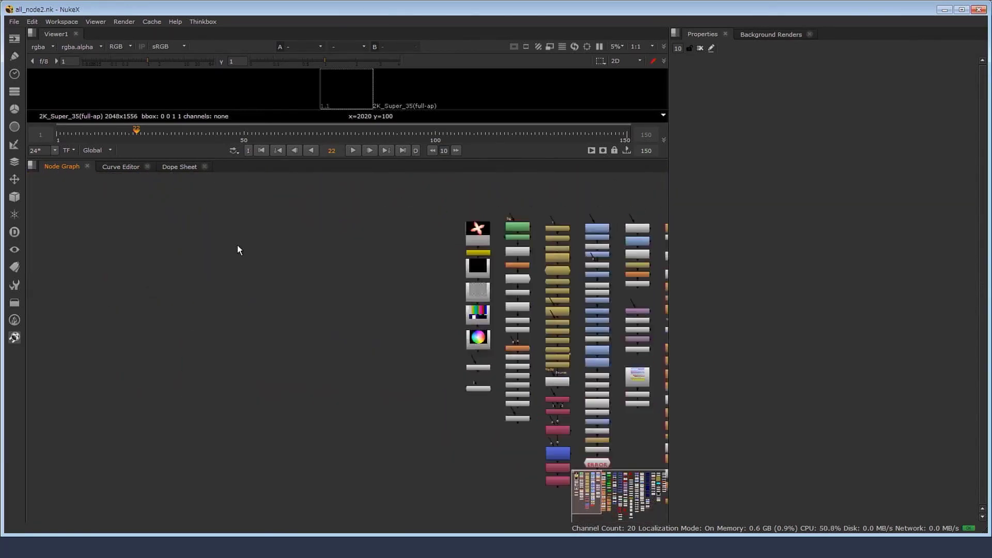
pyautogui.scroll(2, 238, 246)
pyautogui.click(14, 39)
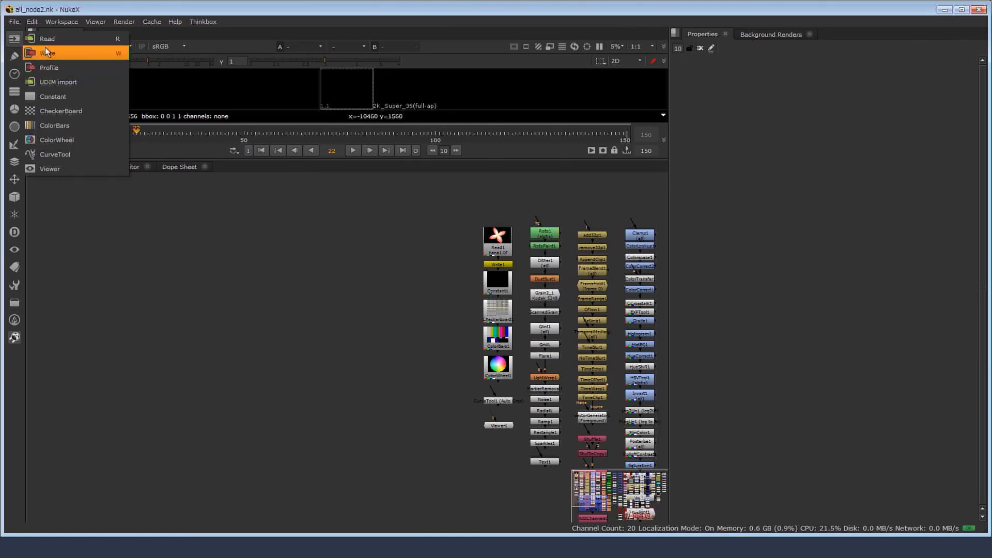
pyautogui.click(61, 111)
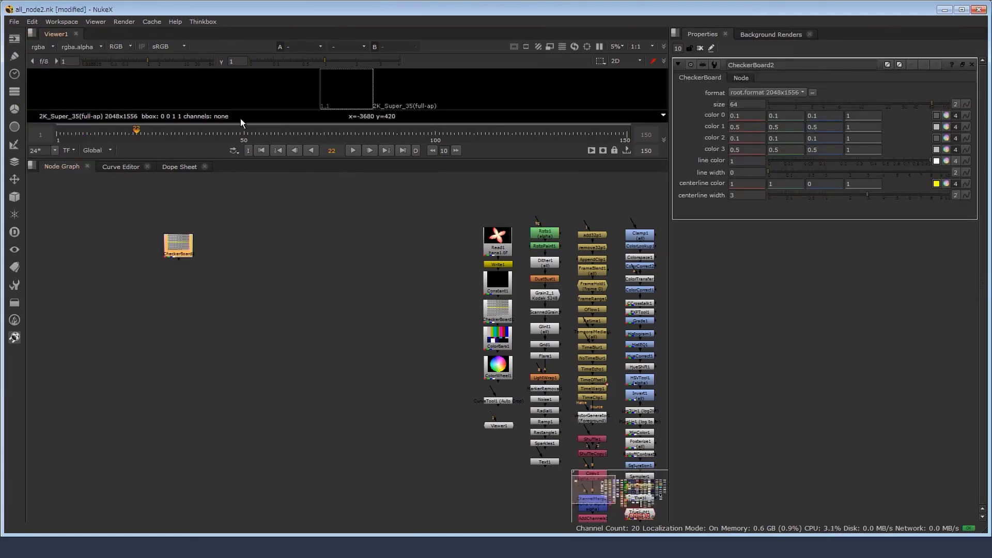
pyautogui.moveTo(181, 240); pyautogui.dragTo(290, 227)
pyautogui.scroll(3, 242, 238)
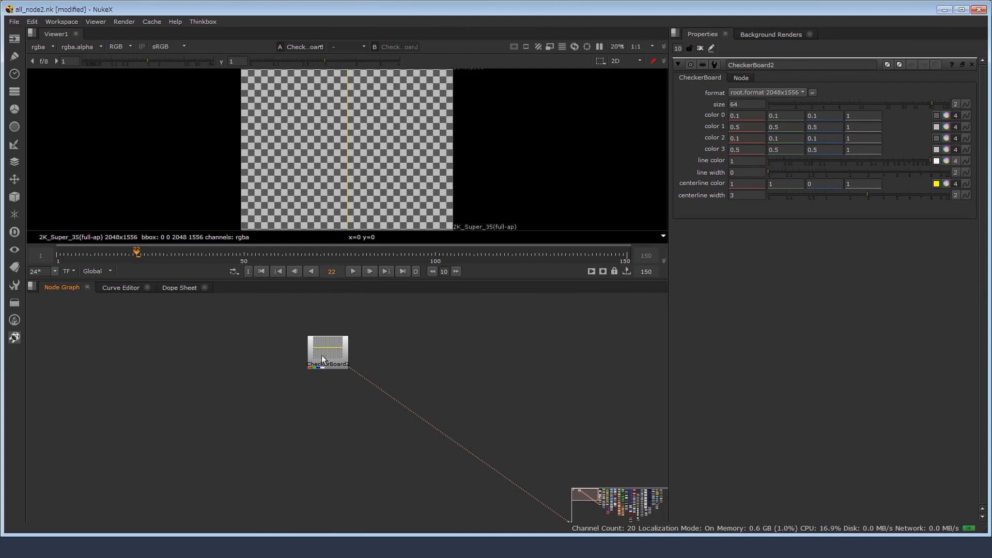
pyautogui.moveTo(321, 359); pyautogui.dragTo(321, 341)
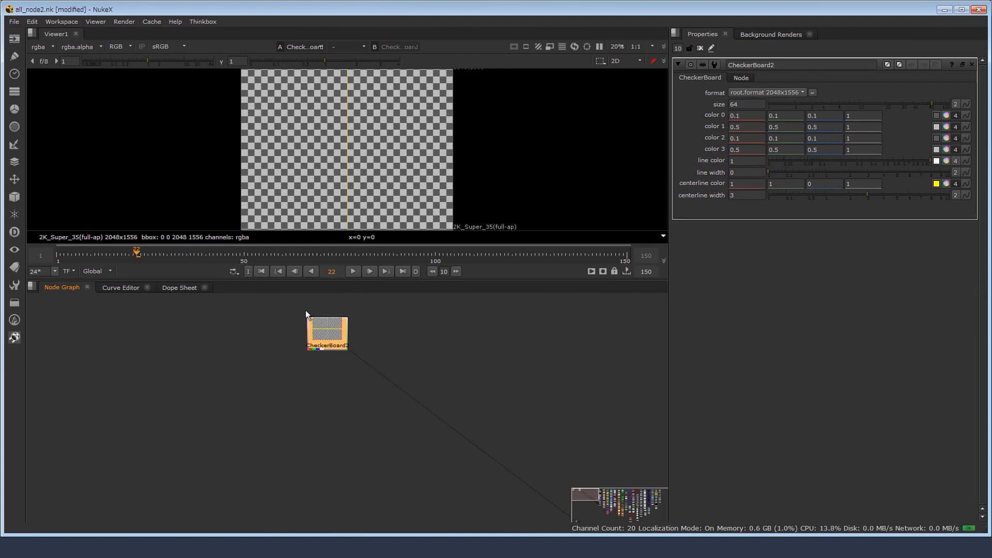
# Add a Transform node below the new CheckerBoard and set its rotate to 30
pyautogui.press('t')
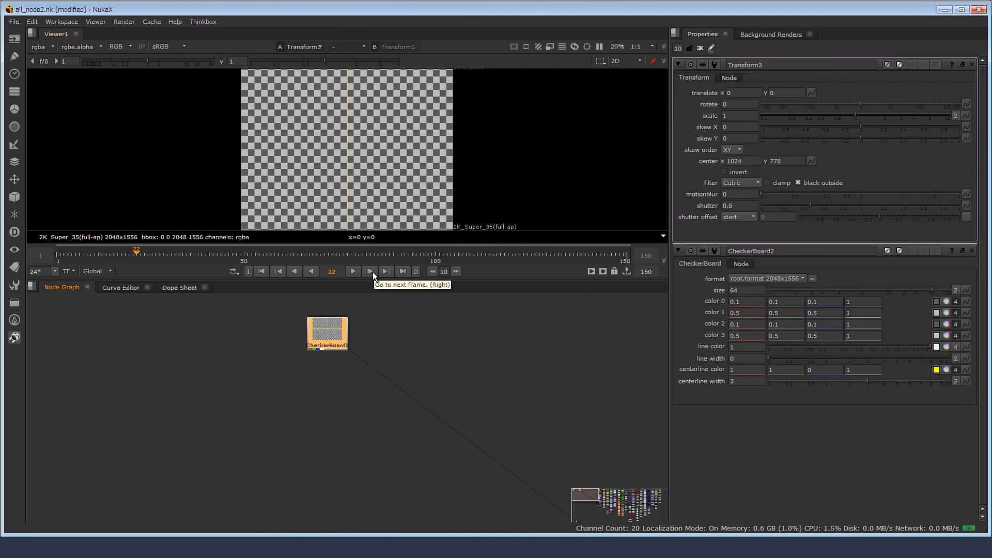
pyautogui.moveTo(329, 370); pyautogui.dragTo(329, 380)
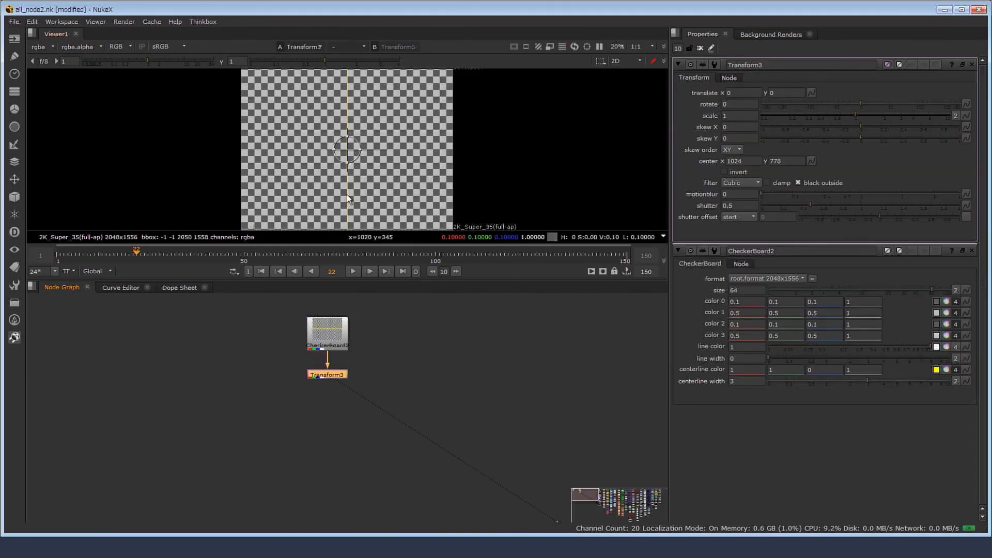
pyautogui.scroll(4, 362, 155)
pyautogui.moveTo(360, 153); pyautogui.dragTo(352, 131, button='middle')
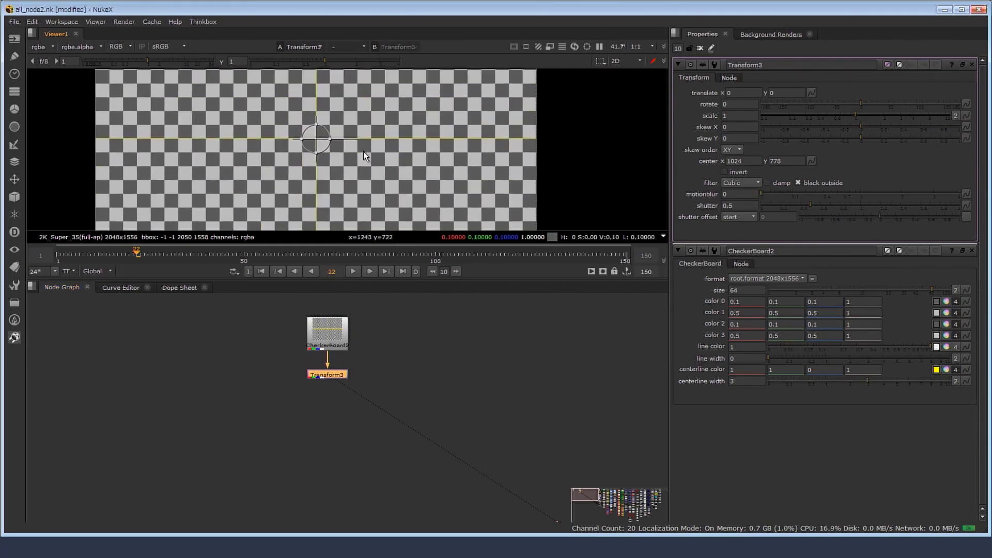
pyautogui.click(736, 103)
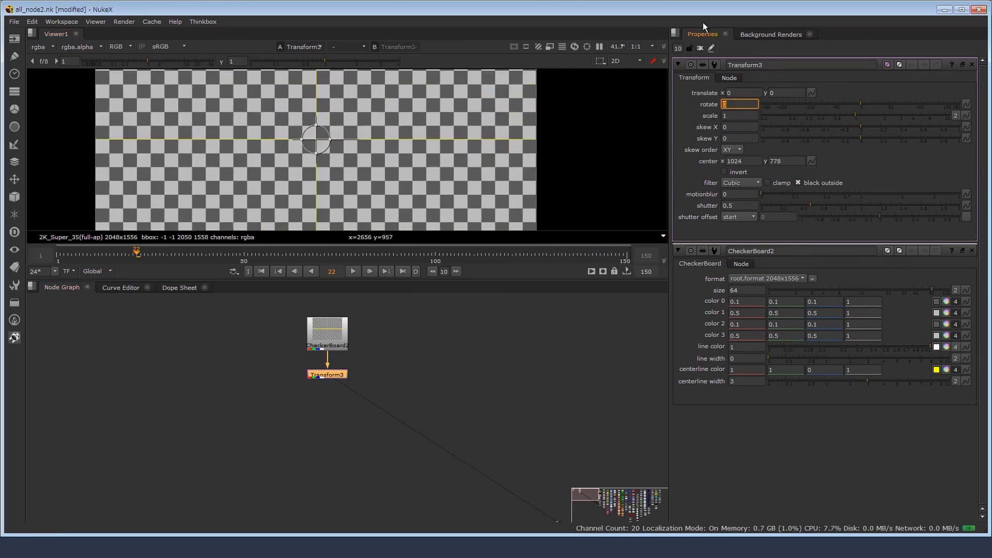
pyautogui.write('30')
pyautogui.press('Return')
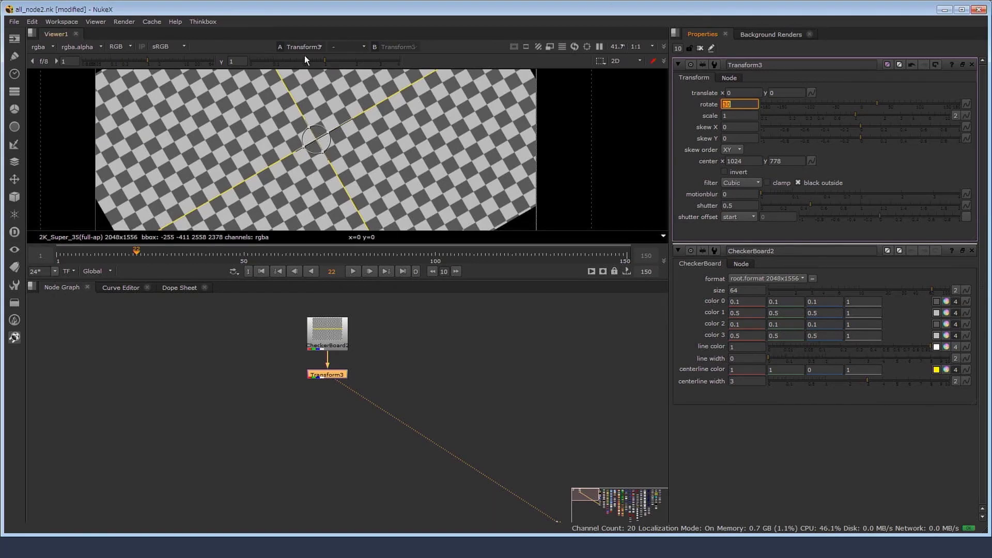
# Inspect the rotated checker edges up close, disabling and re-enabling the Transform node to compare with the unrotated image
pyautogui.scroll(6, 340, 107)
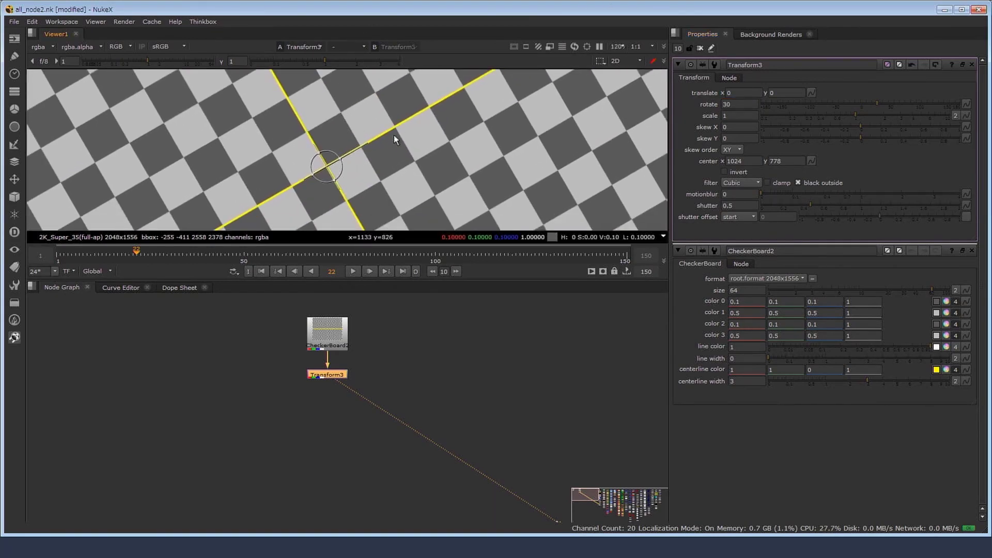
pyautogui.scroll(4, 377, 143)
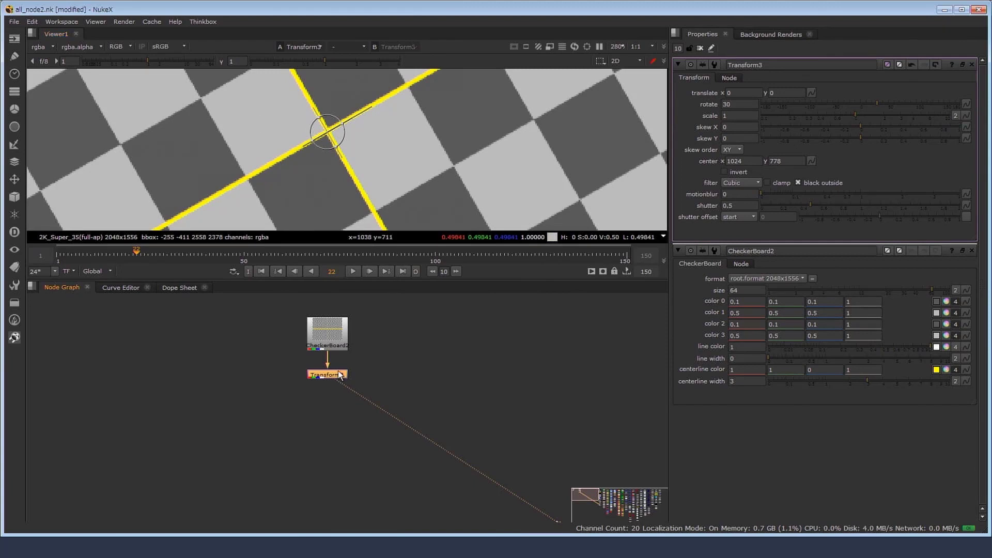
pyautogui.press('d')
pyautogui.scroll(-2, 381, 159)
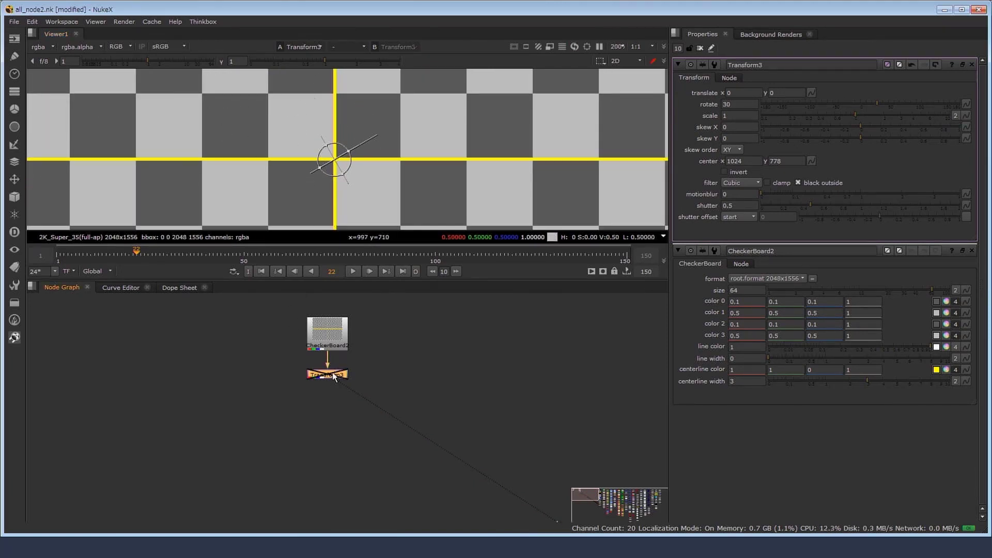
pyautogui.press('d')
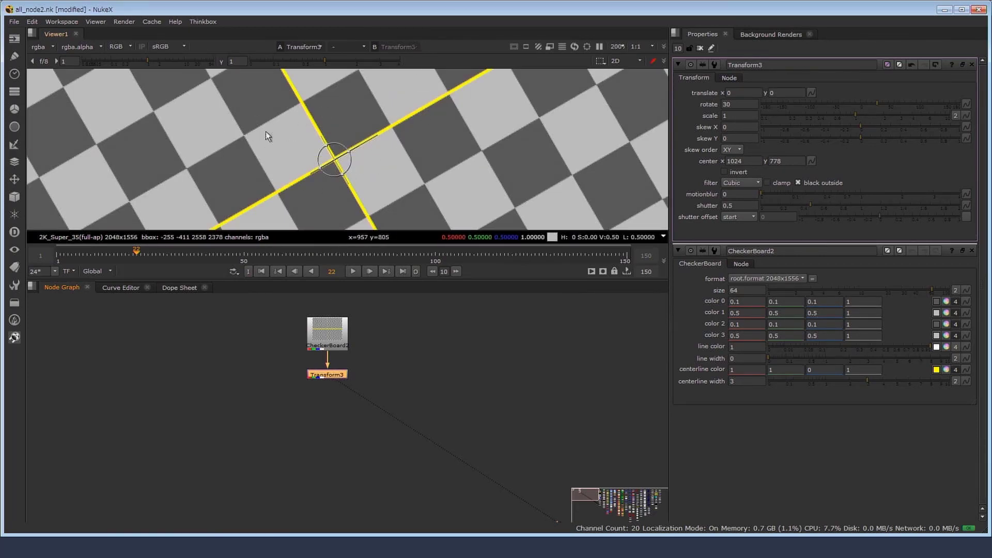
pyautogui.scroll(3, 241, 147)
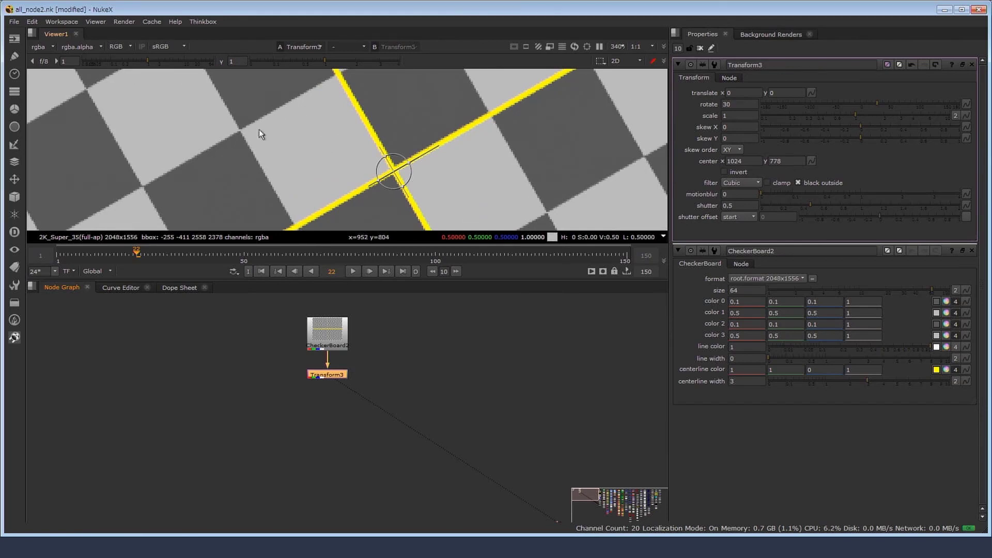
pyautogui.scroll(-6, 327, 150)
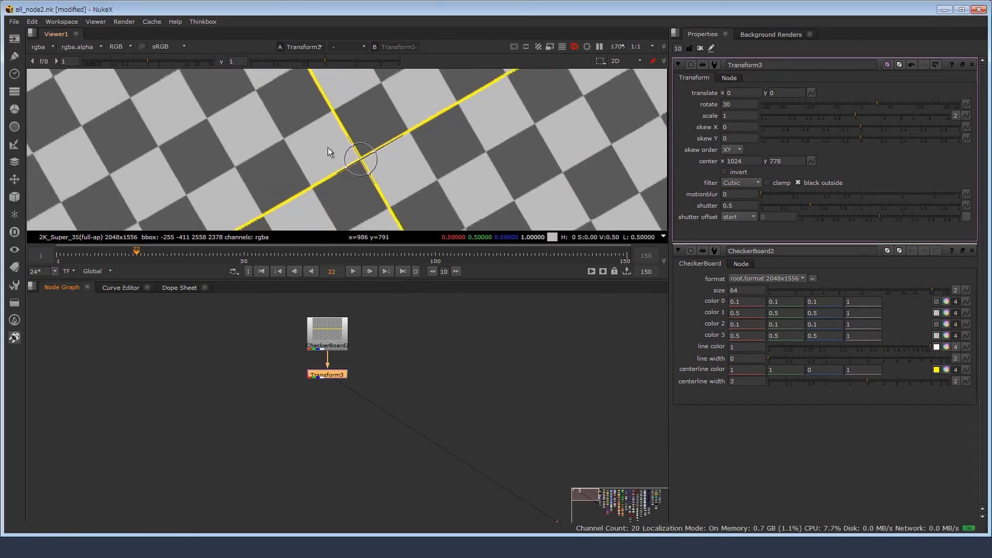
pyautogui.scroll(-3, 338, 147)
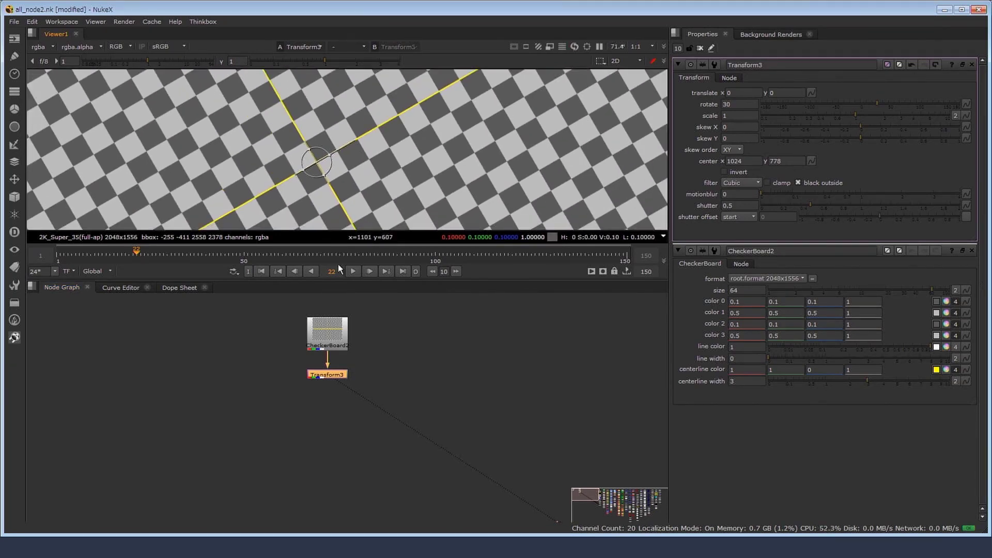
pyautogui.scroll(6, 327, 189)
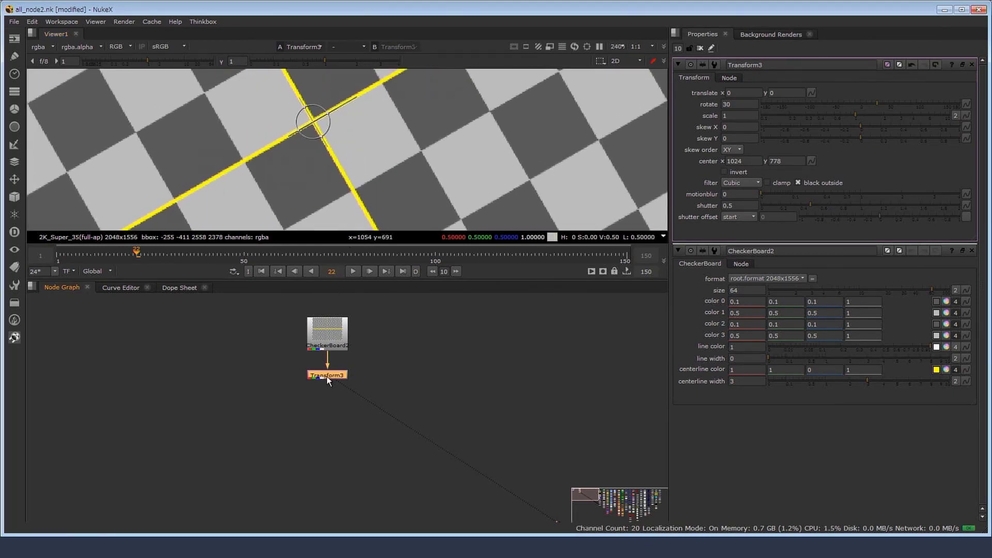
# Add a Grade node below the Transform and set its gamma to 0.5
pyautogui.press('g')
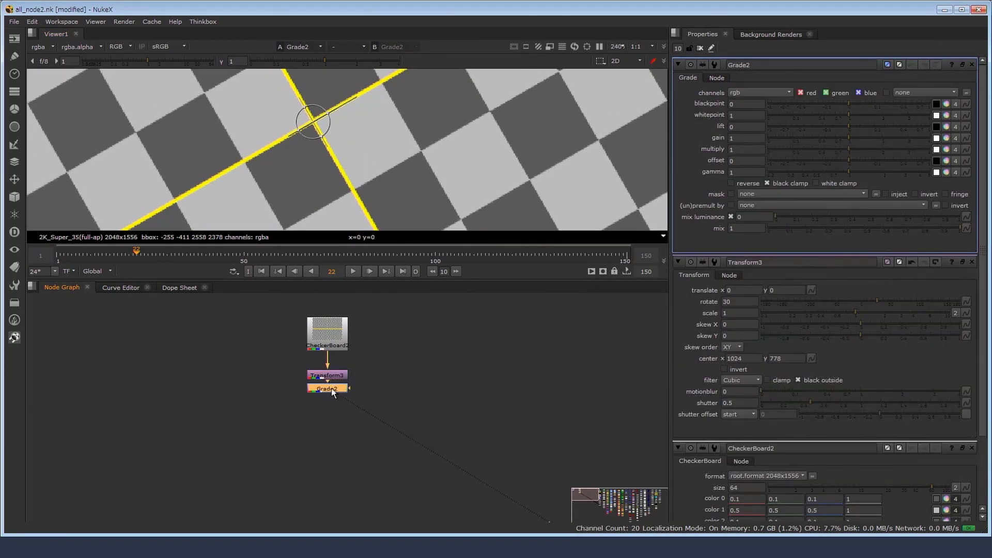
pyautogui.click(746, 172)
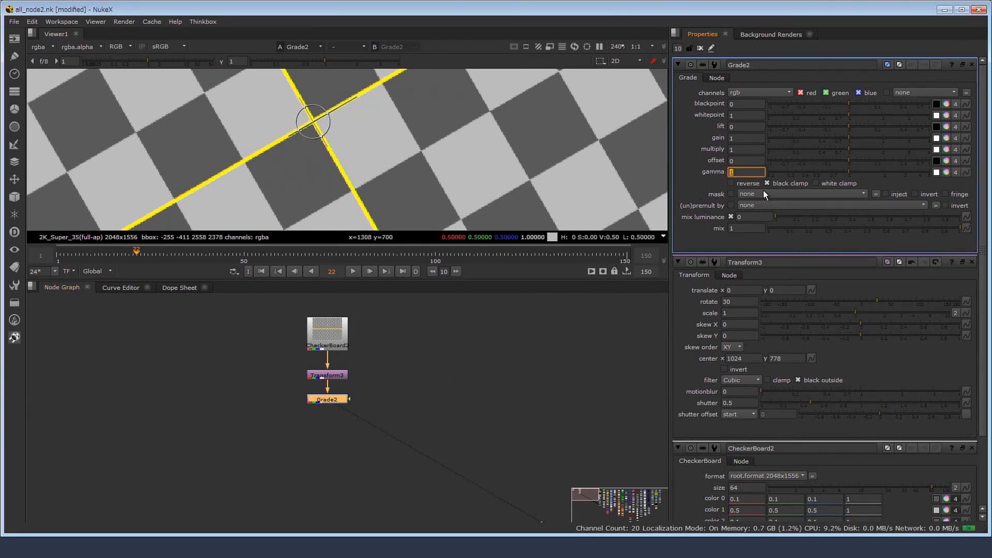
pyautogui.write('0.5')
pyautogui.press('Return')
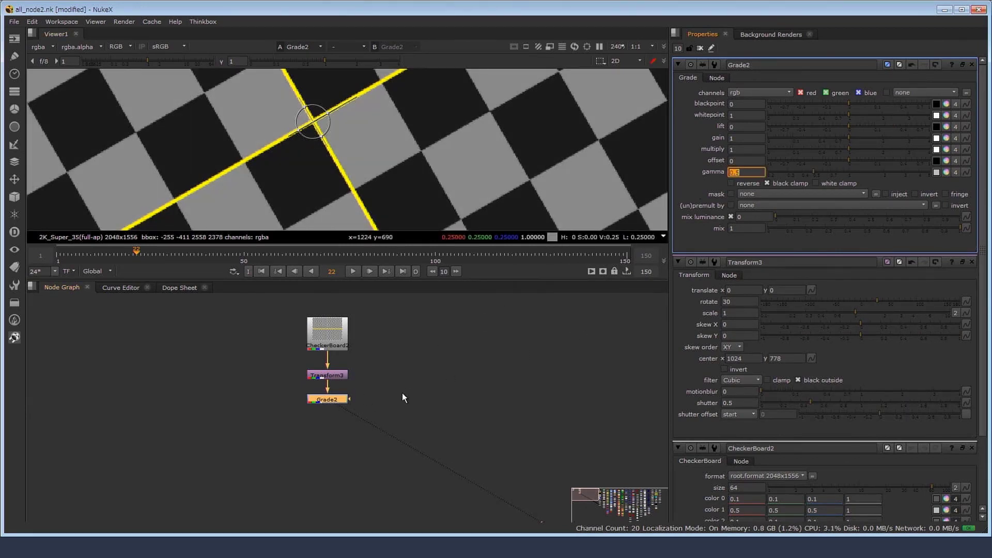
pyautogui.moveTo(325, 402); pyautogui.dragTo(328, 403)
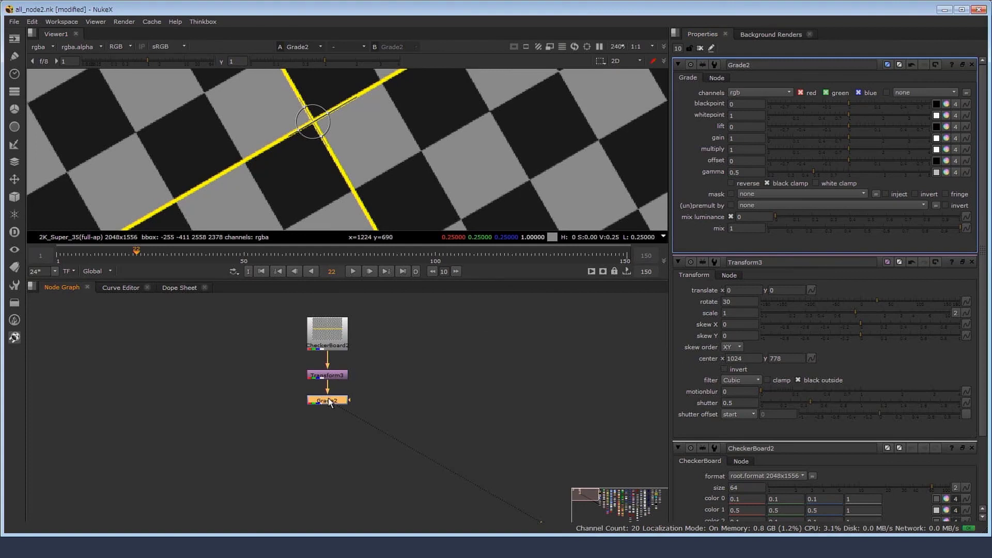
# Add a second Transform below the Grade, set its rotate to -30, and inspect the checker edges up close
pyautogui.press('t')
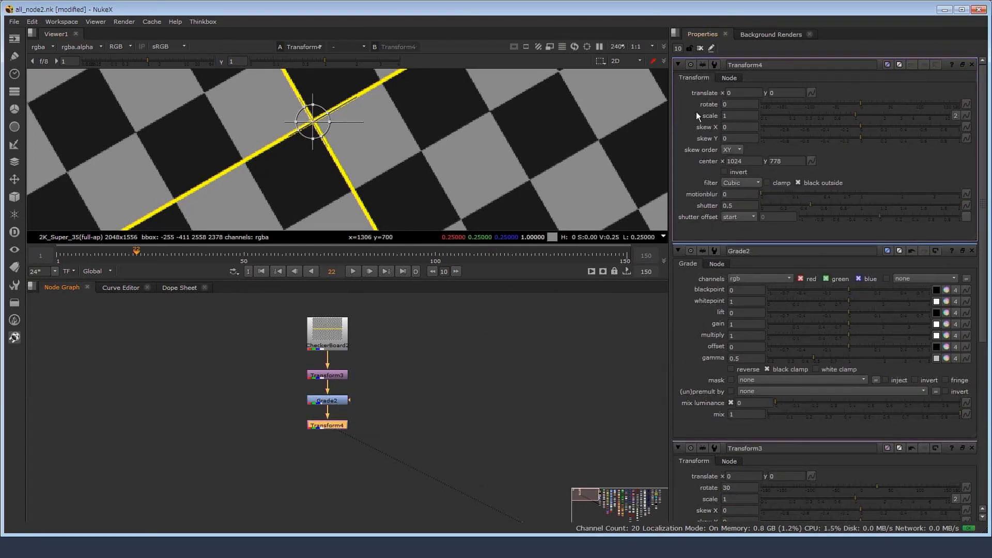
pyautogui.click(739, 104)
pyautogui.write('-30')
pyautogui.press('Return')
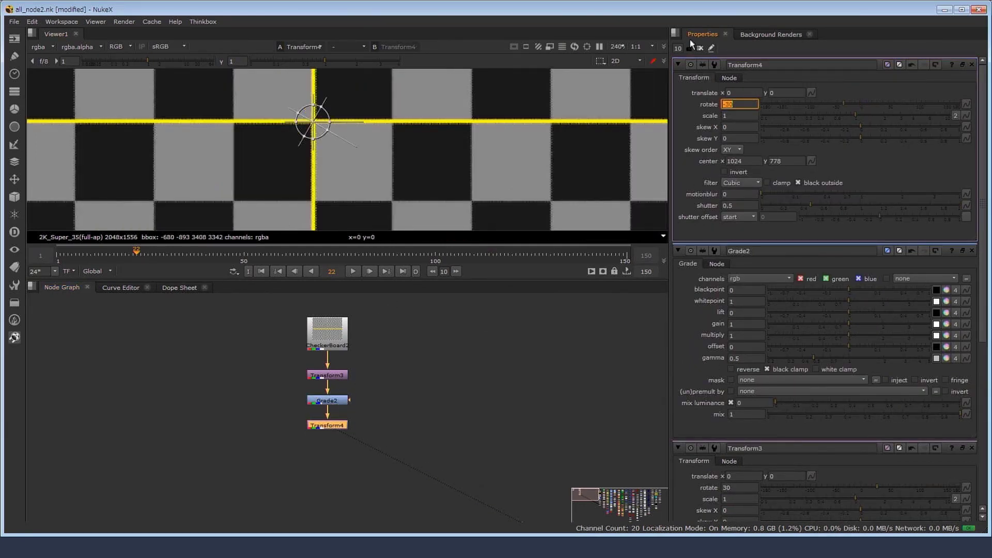
pyautogui.scroll(3, 498, 135)
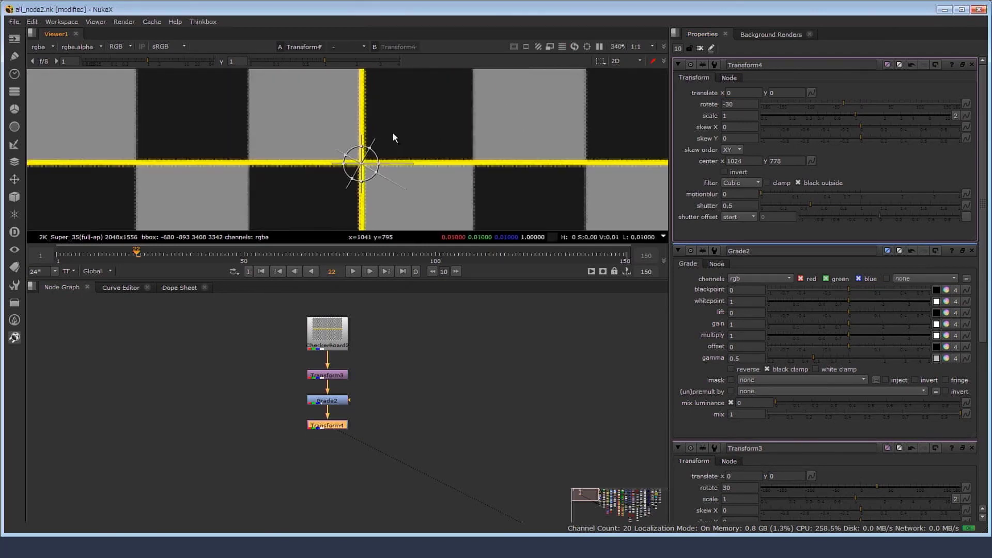
pyautogui.scroll(1, 409, 151)
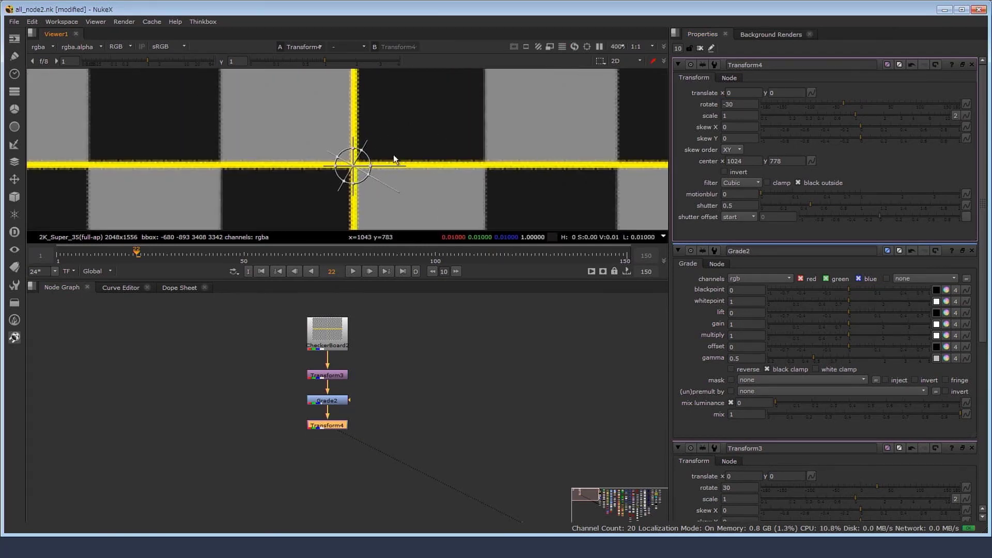
# Compare the original CheckerBoard with the output of the last Transform in the chain by viewing each in the Viewer
pyautogui.click(364, 357)
pyautogui.doubleClick(327, 332)
pyautogui.press('1')
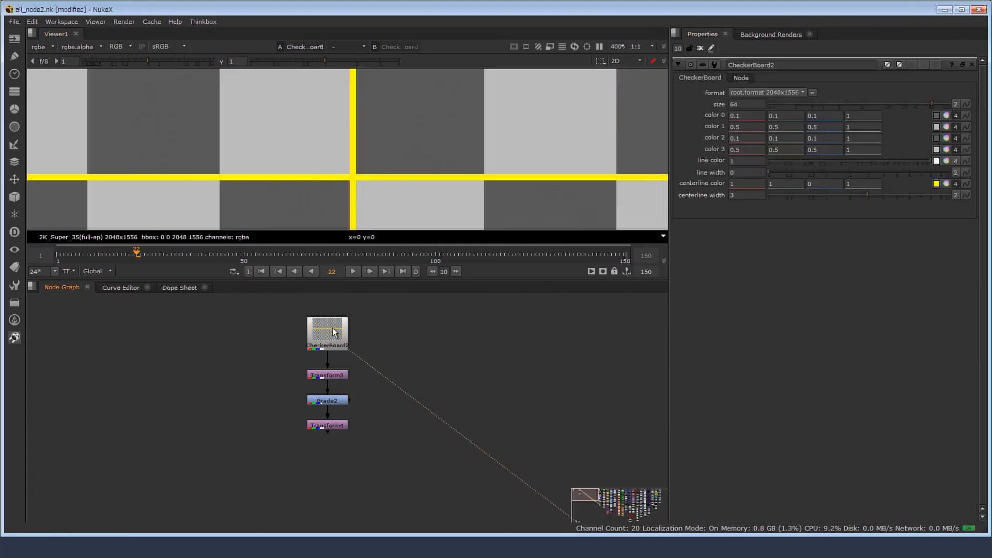
pyautogui.scroll(-1, 396, 140)
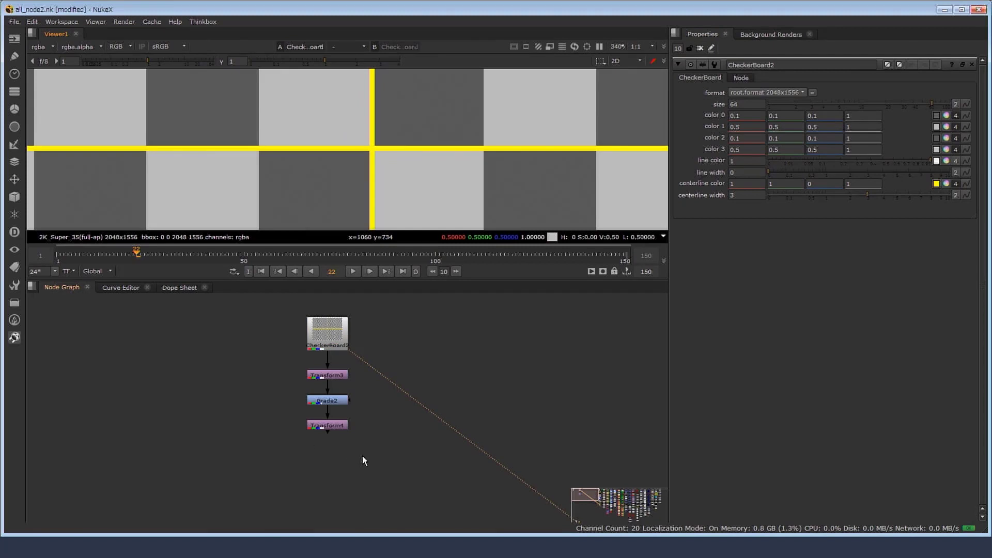
pyautogui.moveTo(361, 456); pyautogui.dragTo(298, 408)
pyautogui.press('1')
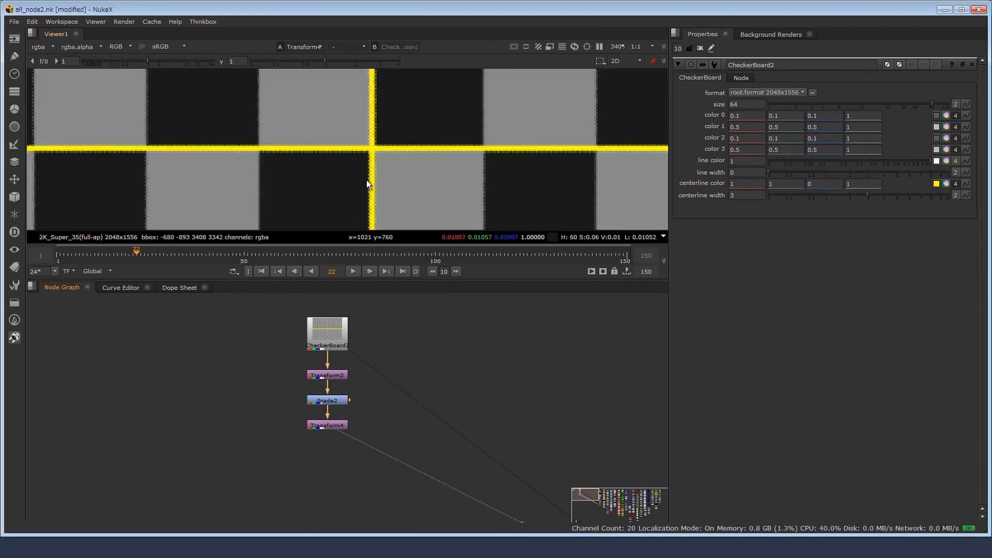
# Duplicate the Transform, Grade, Transform chain beside the original and connect the copy to the CheckerBoard
pyautogui.moveTo(327, 333); pyautogui.dragTo(393, 317)
pyautogui.moveTo(282, 362); pyautogui.dragTo(368, 441)
pyautogui.hotkey('ctrl', 'c')
pyautogui.hotkey('ctrl', 'v')
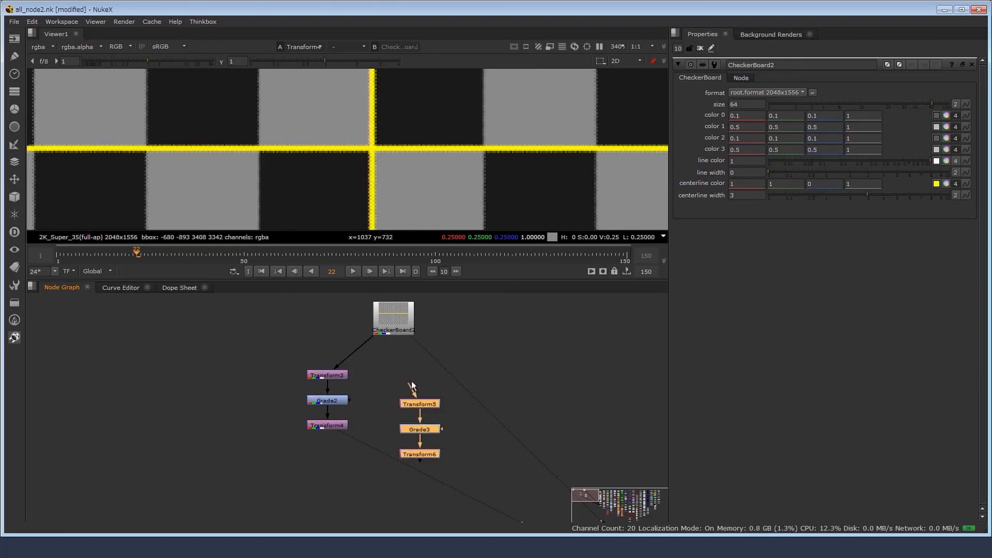
pyautogui.moveTo(421, 404); pyautogui.dragTo(401, 325)
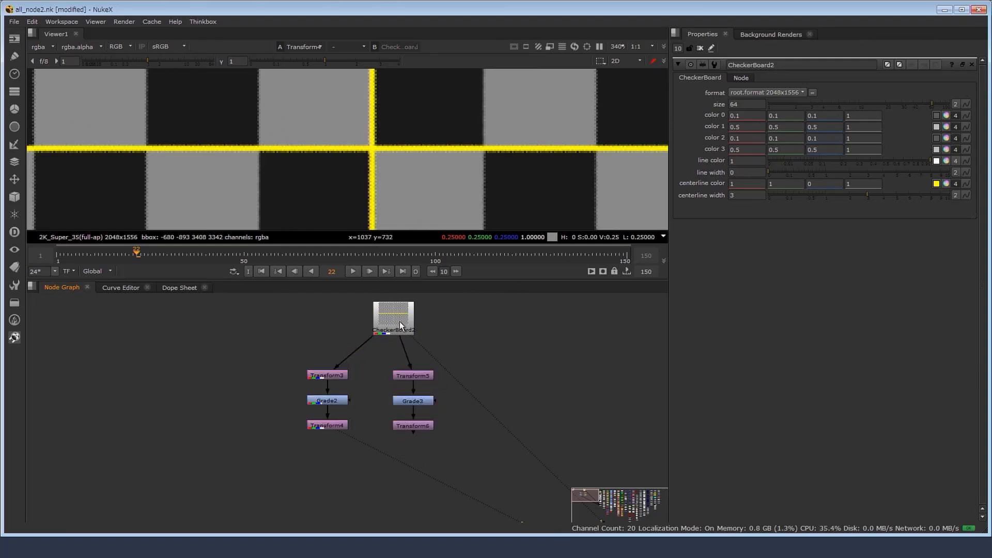
# Reorder the copied chain so that its Grade node comes after both Transform nodes
pyautogui.scroll(-3, 450, 317)
pyautogui.click(413, 361)
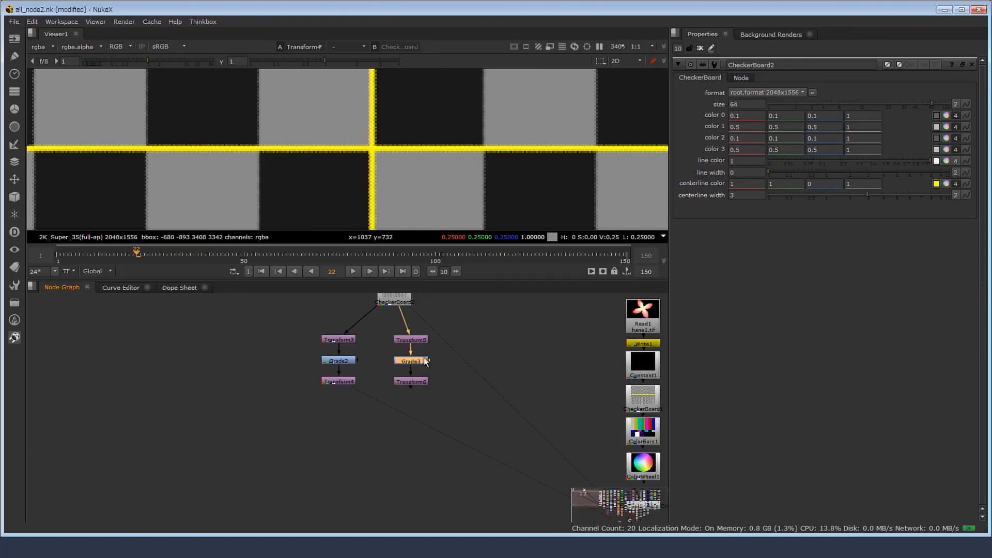
pyautogui.press('ctrl')
pyautogui.keyDown('ctrl'); pyautogui.keyDown('shift'); pyautogui.moveTo(411, 361); pyautogui.dragTo(409, 385); pyautogui.keyUp('shift'); pyautogui.keyUp('ctrl')
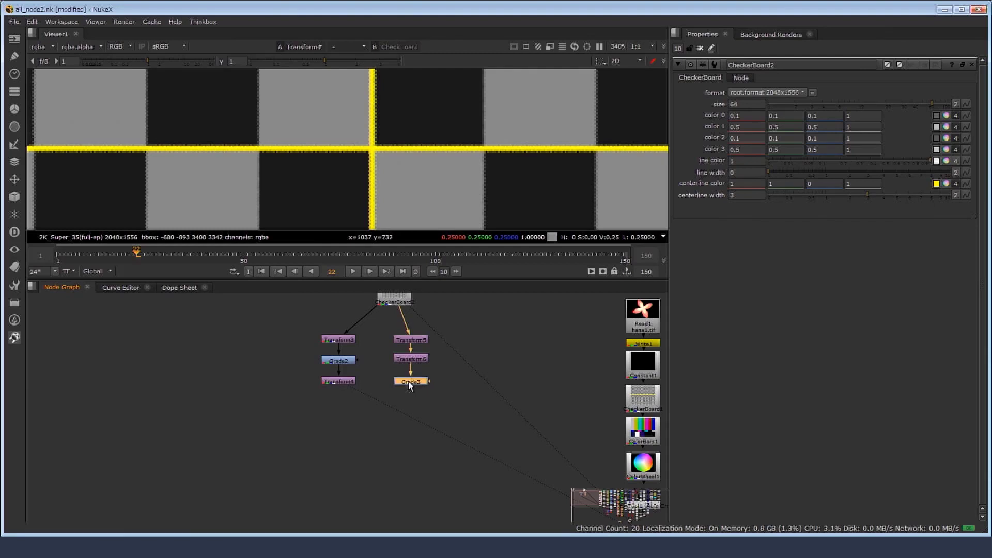
# Compare the reordered chain's final Grade with the original chain's last Transform in the Viewer, looking closely at the checker edges
pyautogui.press('1')
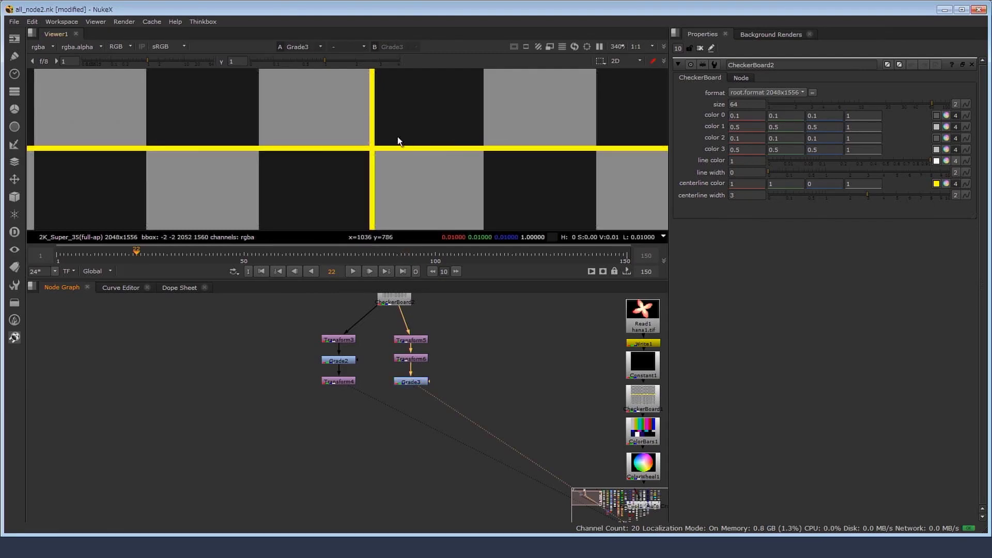
pyautogui.scroll(3, 388, 149)
pyautogui.click(300, 450)
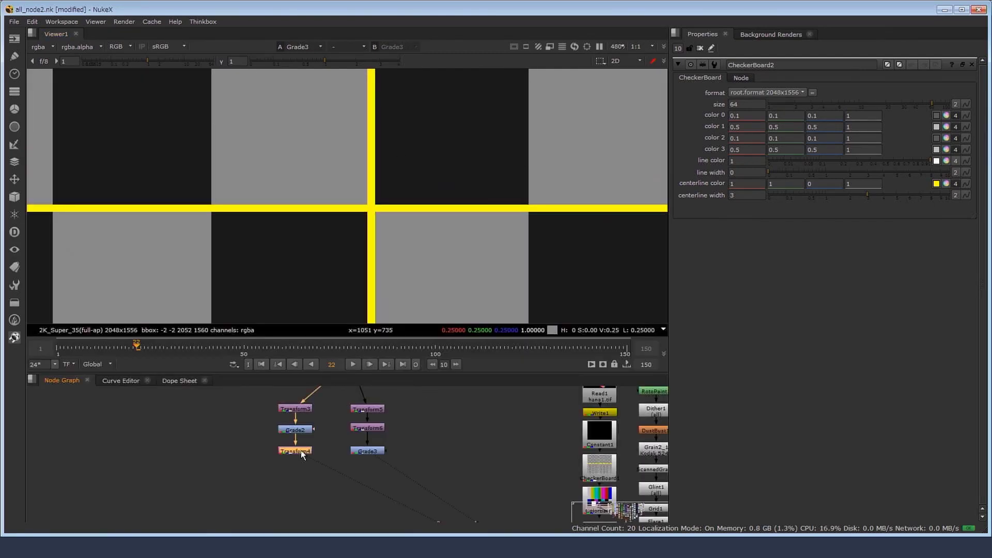
pyautogui.press('1')
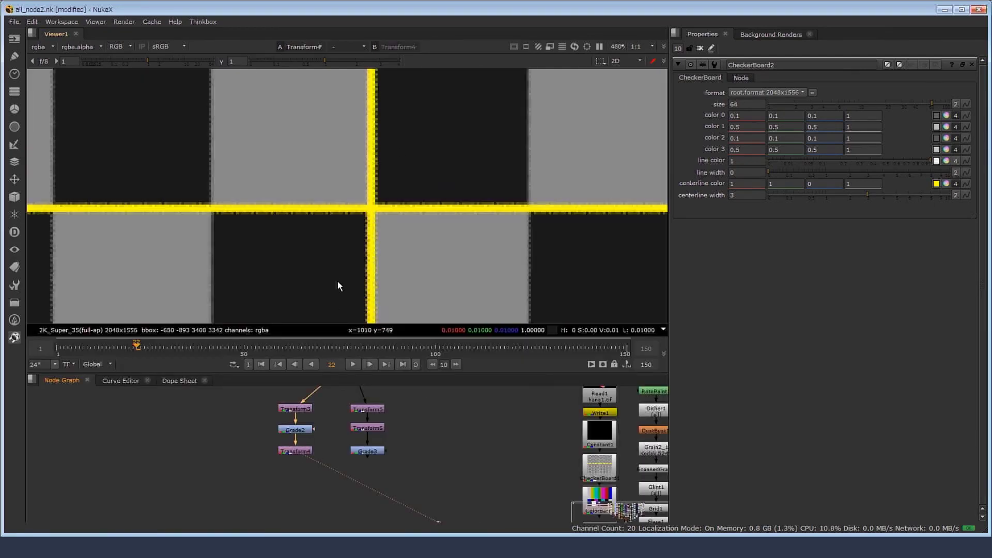
pyautogui.scroll(1, 348, 248)
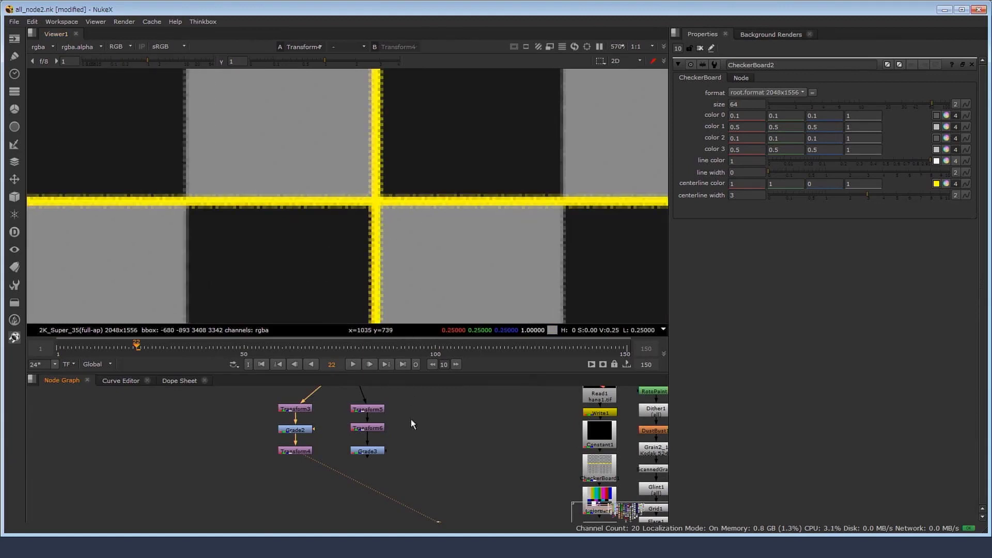
pyautogui.moveTo(411, 477); pyautogui.dragTo(340, 445)
pyautogui.press('1')
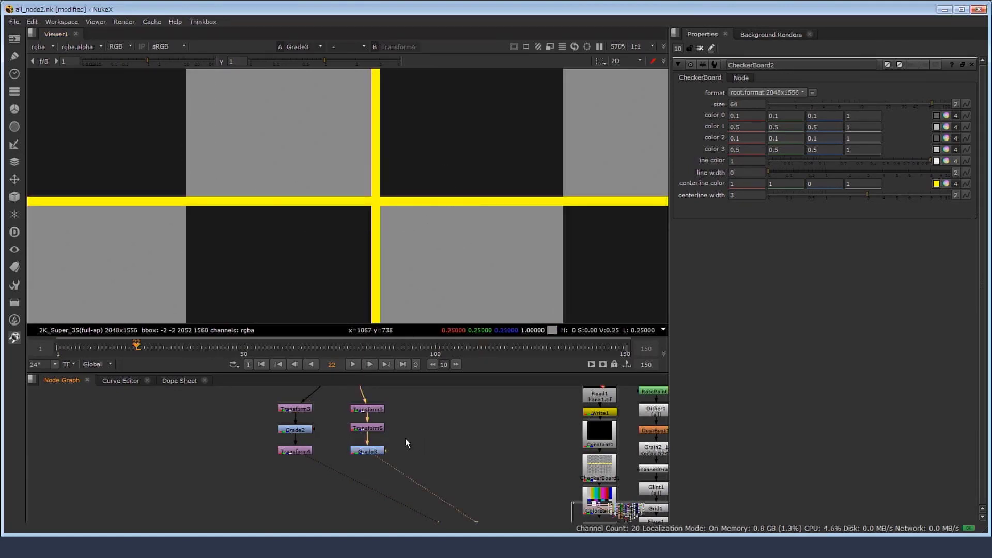
pyautogui.scroll(3, 396, 433)
pyautogui.moveTo(394, 442); pyautogui.dragTo(366, 422, button='middle')
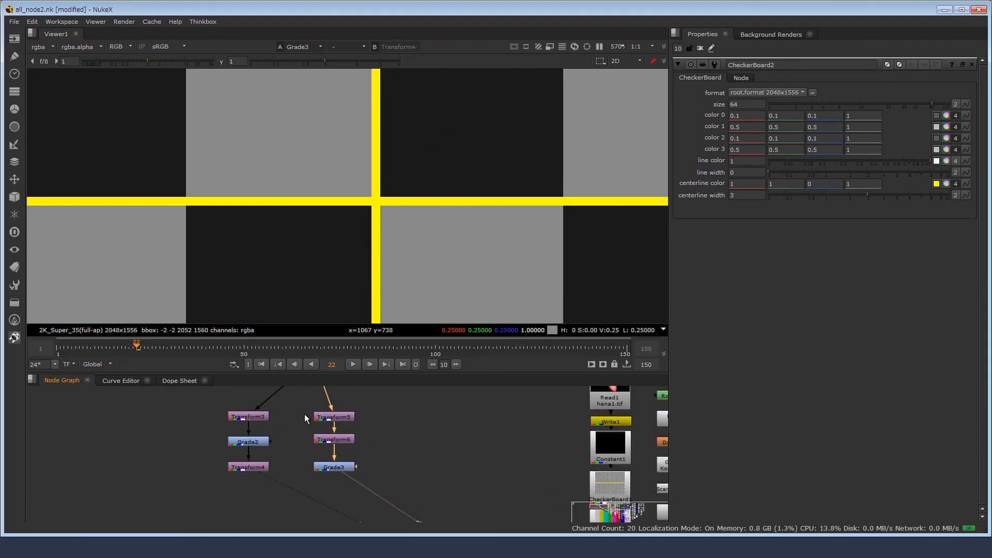
pyautogui.moveTo(305, 398); pyautogui.dragTo(386, 454)
pyautogui.moveTo(300, 402); pyautogui.dragTo(361, 448)
pyautogui.click(362, 448)
pyautogui.moveTo(373, 400); pyautogui.dragTo(302, 452)
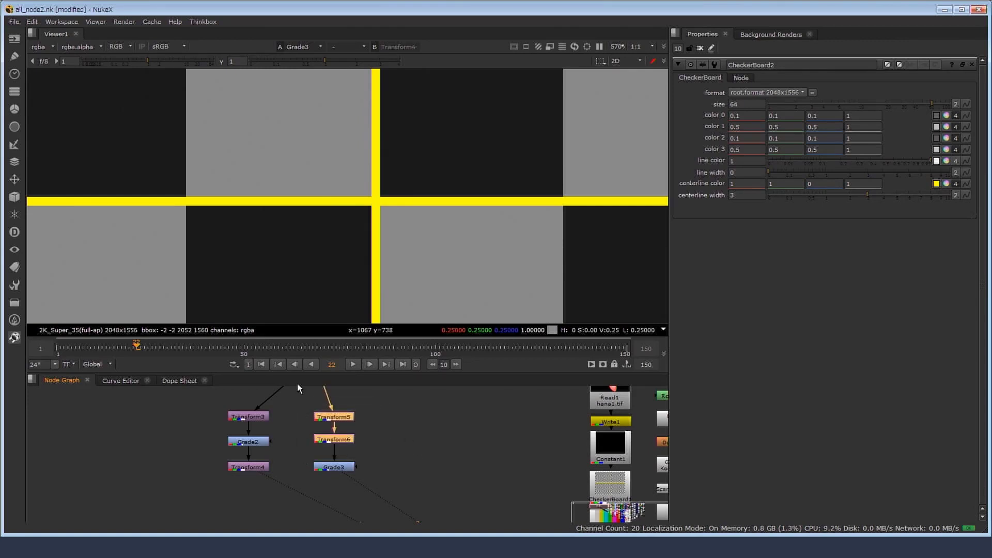
pyautogui.click(420, 418)
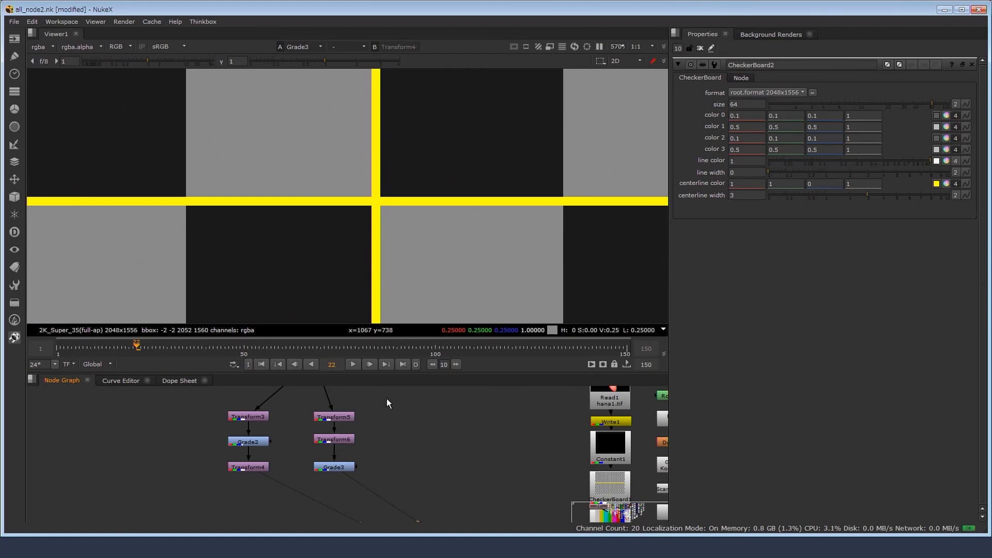
pyautogui.scroll(-2, 398, 429)
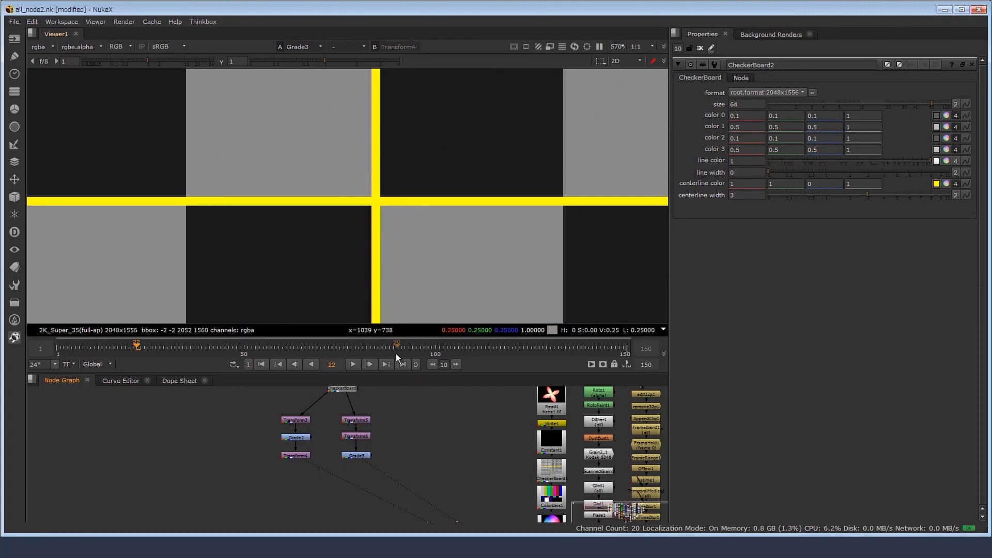
pyautogui.moveTo(387, 433); pyautogui.dragTo(393, 438, button='middle')
pyautogui.moveTo(349, 393); pyautogui.dragTo(338, 393)
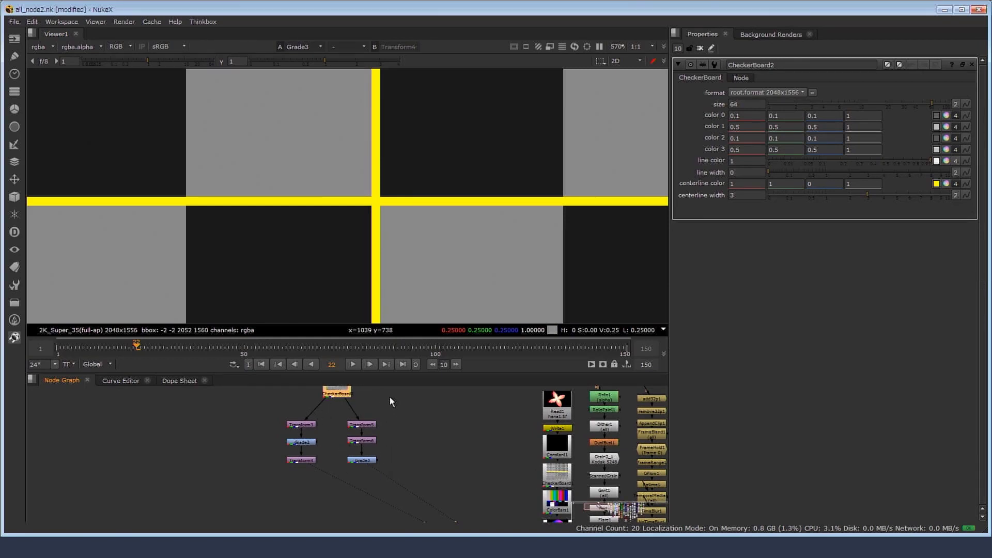
pyautogui.scroll(2, 389, 448)
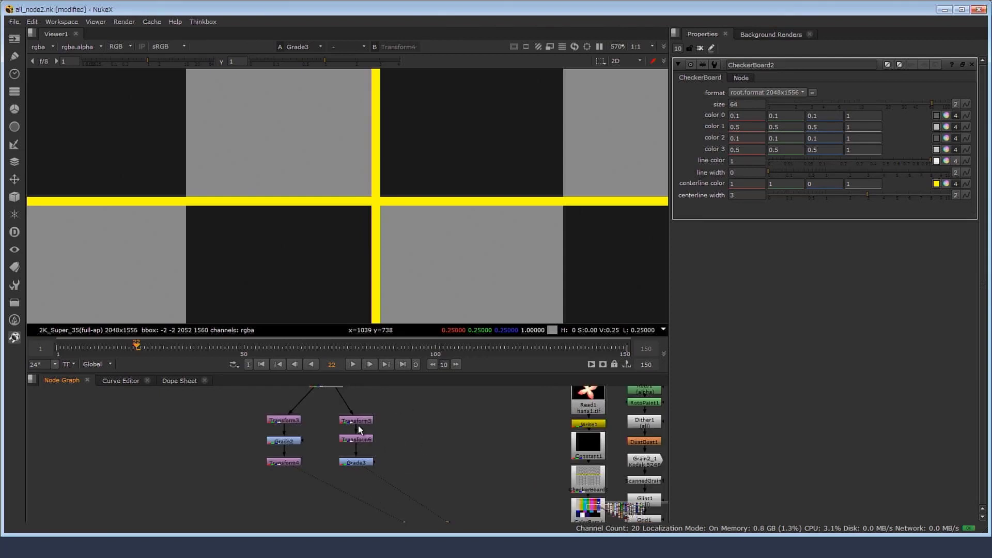
# View the first Transform of the reordered chain in the Viewer, followed by the Grade at its end
pyautogui.click(351, 416)
pyautogui.press('1')
pyautogui.scroll(-2, 348, 283)
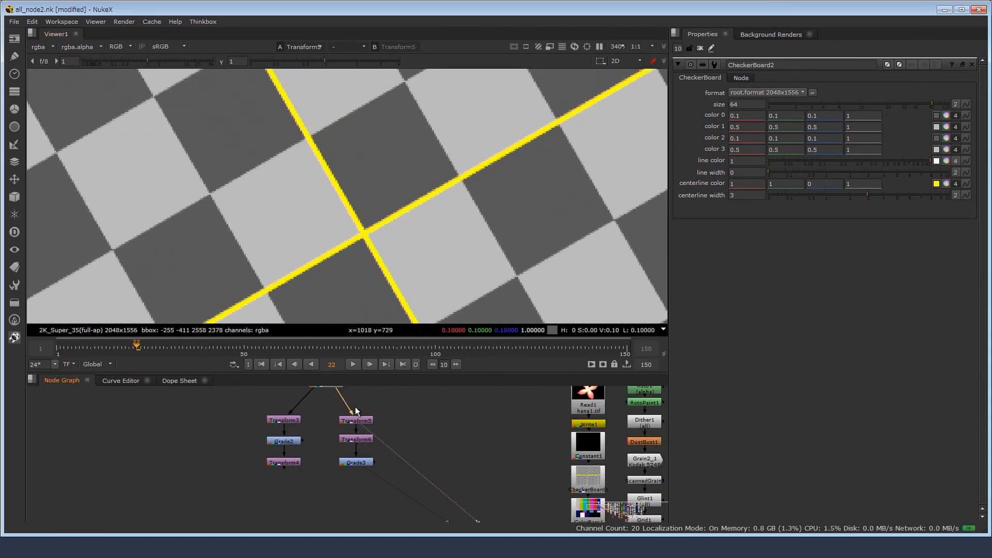
pyautogui.click(355, 440)
pyautogui.moveTo(325, 406); pyautogui.dragTo(396, 447)
pyautogui.click(364, 460)
pyautogui.press('1')
pyautogui.moveTo(331, 462); pyautogui.dragTo(399, 476)
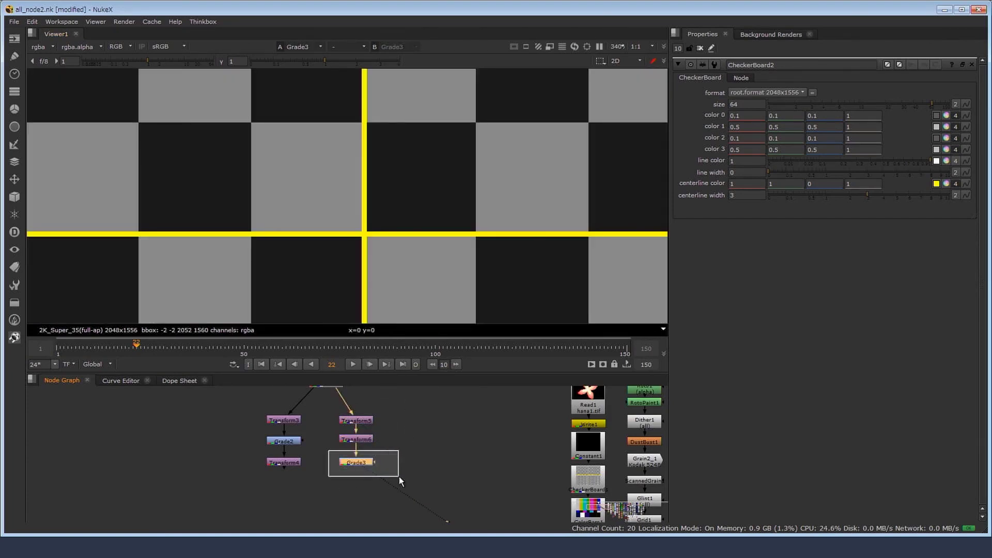
# View the original chain's last Transform around the yellow centerlines to check its edges against the reordered chain's Grade
pyautogui.moveTo(379, 200); pyautogui.dragTo(386, 163, button='middle')
pyautogui.scroll(-1, 386, 187)
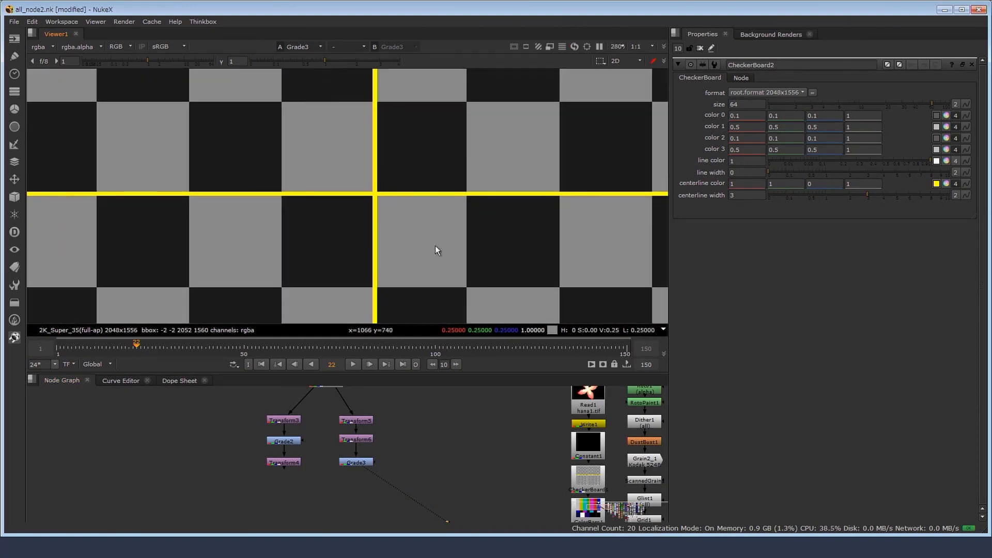
pyautogui.click(283, 461)
pyautogui.press('1')
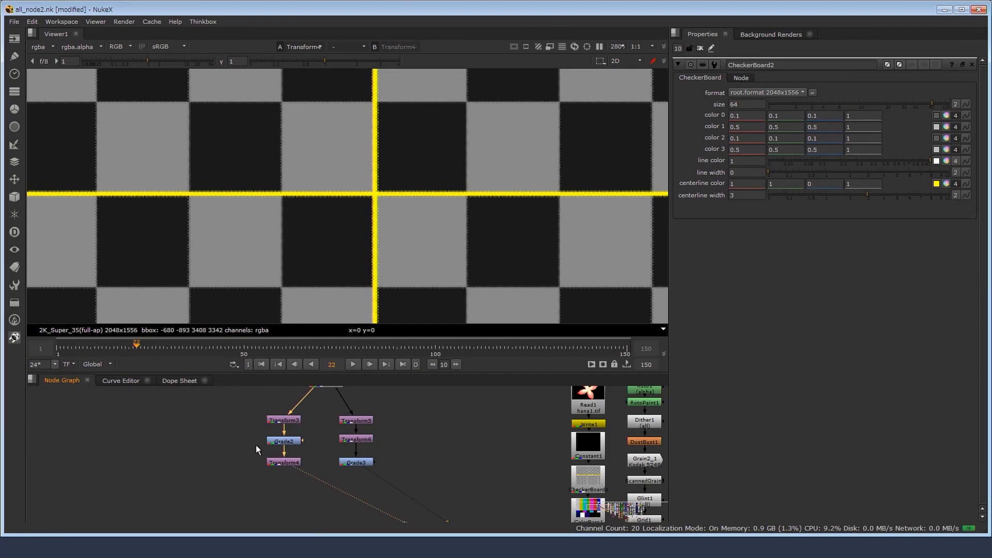
pyautogui.click(287, 461)
pyautogui.click(283, 420)
pyautogui.click(287, 464)
pyautogui.click(294, 419)
pyautogui.moveTo(291, 464); pyautogui.dragTo(290, 462)
pyautogui.scroll(-3, 362, 443)
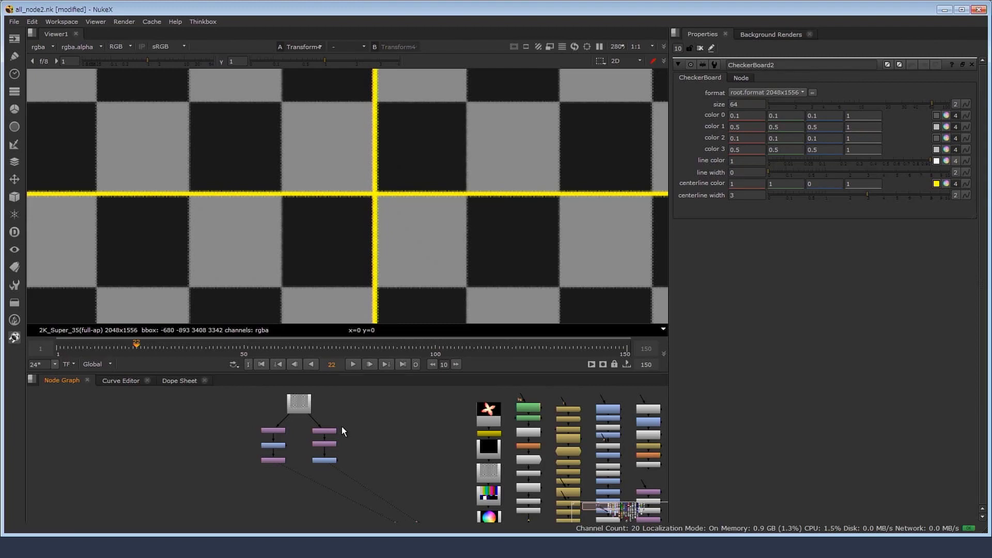
pyautogui.click(301, 371)
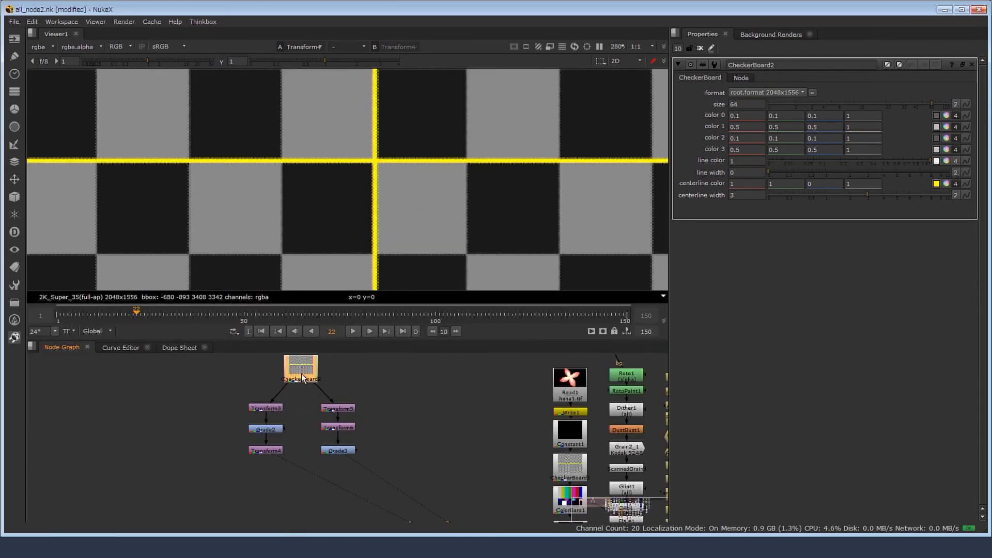